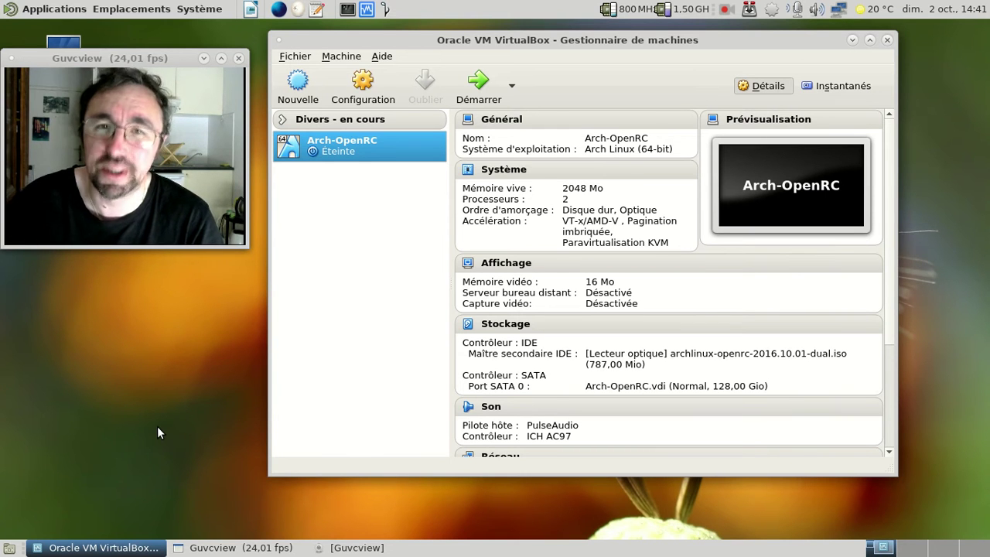
# Start the Arch-OpenRC VM, leave fullscreen, and restart it via Machine > Redémarrage
pyautogui.click(480, 86)
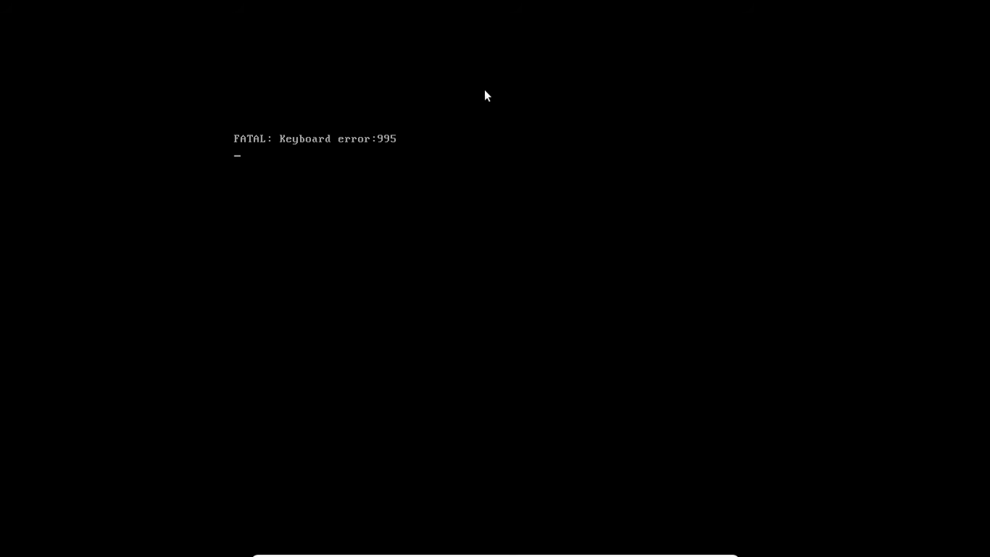
pyautogui.hotkey('ctrl', 'f')
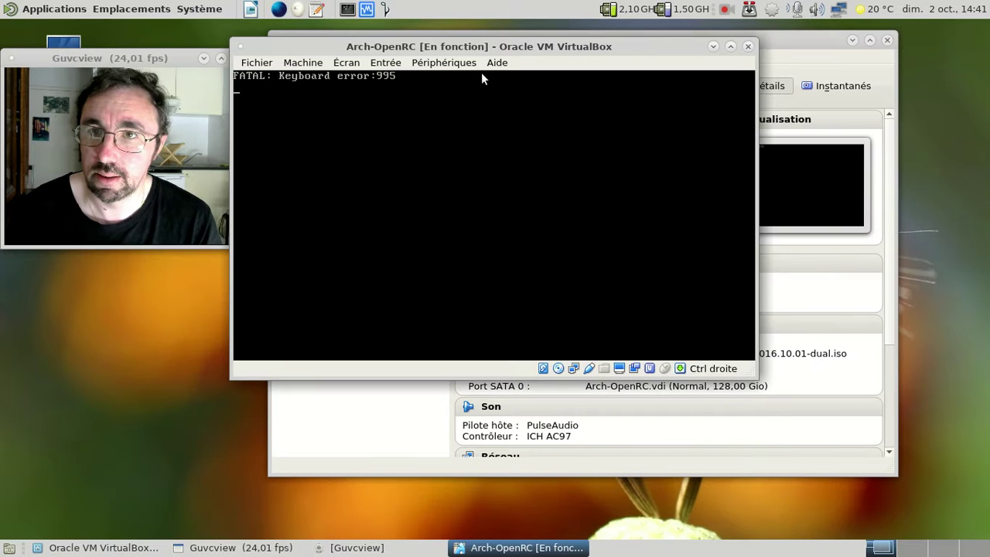
pyautogui.click(257, 63)
pyautogui.moveTo(302, 63)
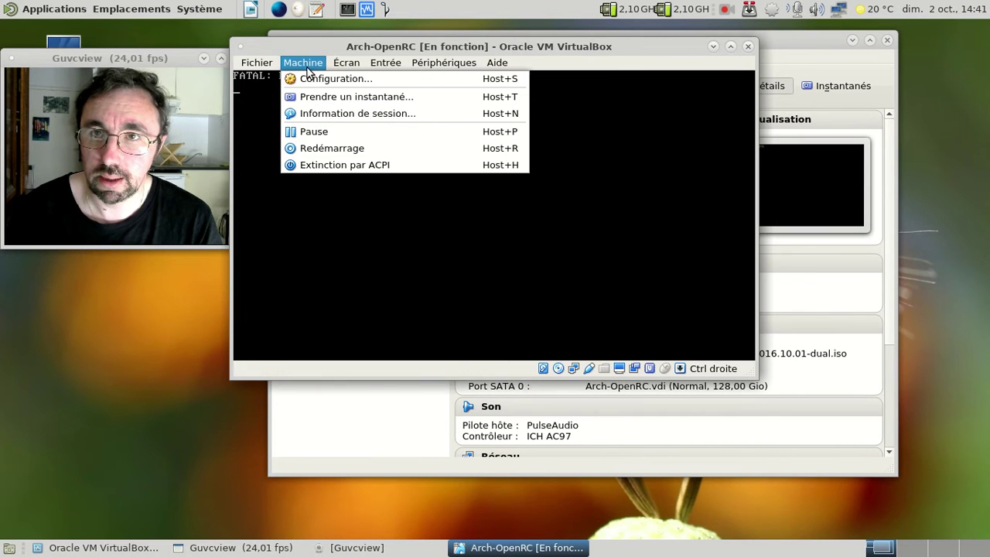
pyautogui.click(328, 148)
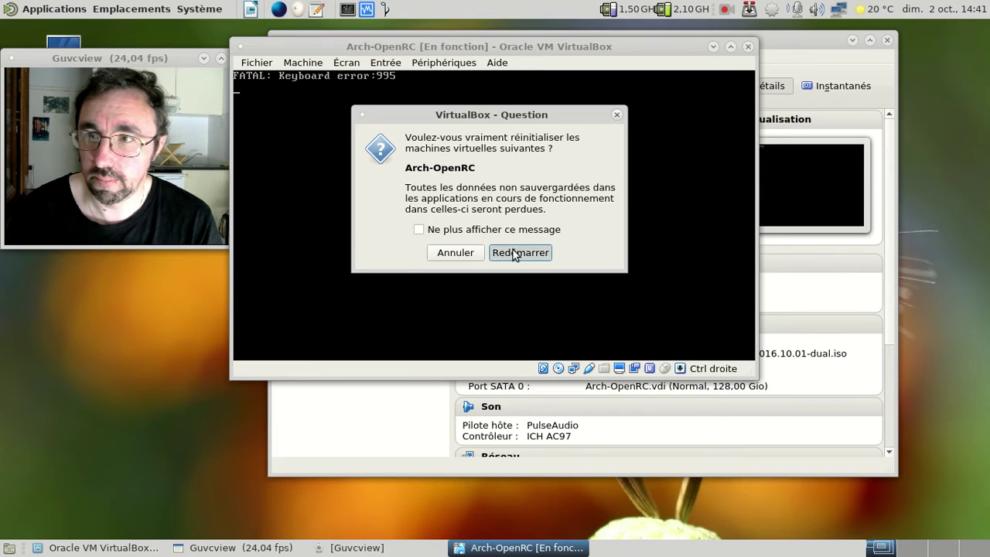
pyautogui.click(514, 252)
# Bring up the F12 boot device selection and glance at the Devices menu without changes
pyautogui.press('F12')
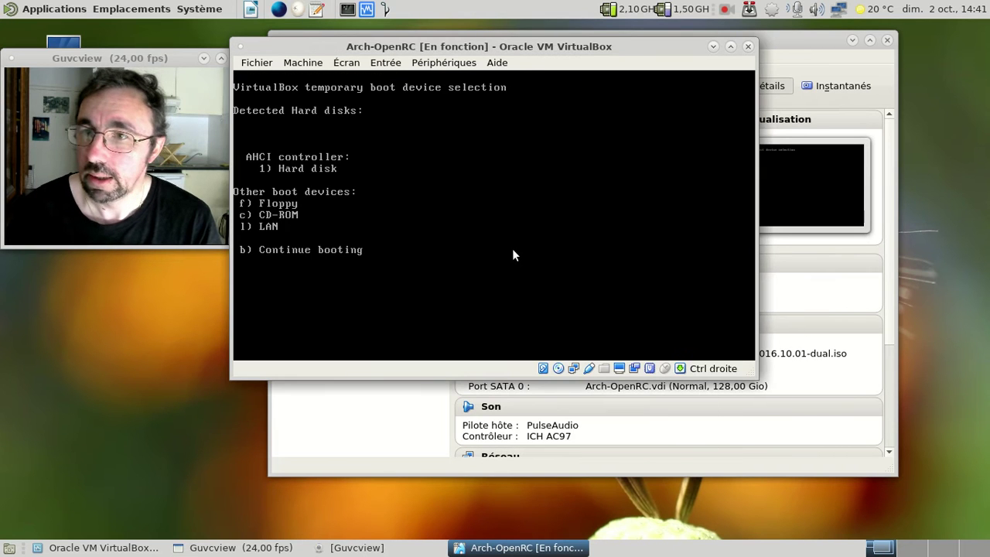
pyautogui.click(443, 63)
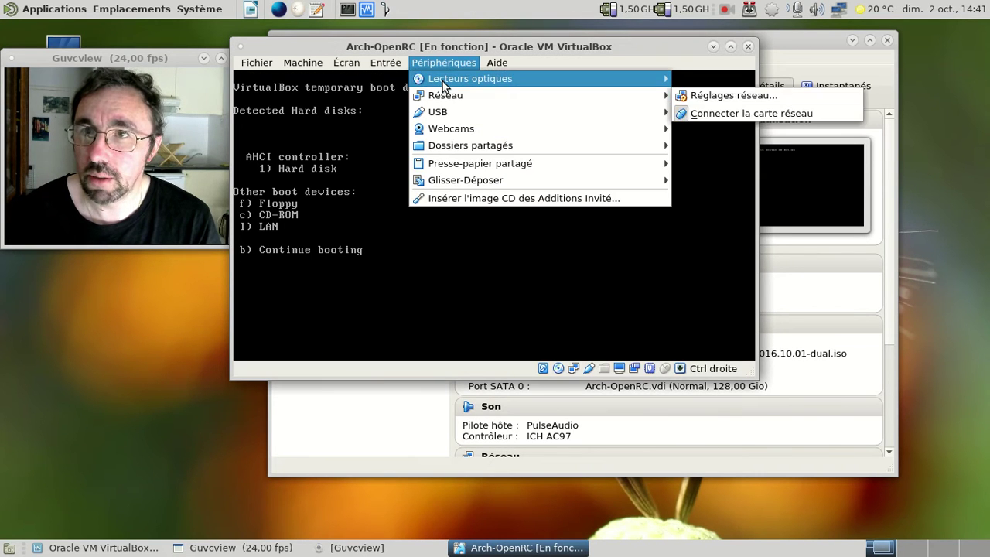
pyautogui.click(433, 62)
# Boot the default Arch Linux x86_64 live entry and nudge the VM window right
pyautogui.press('c')
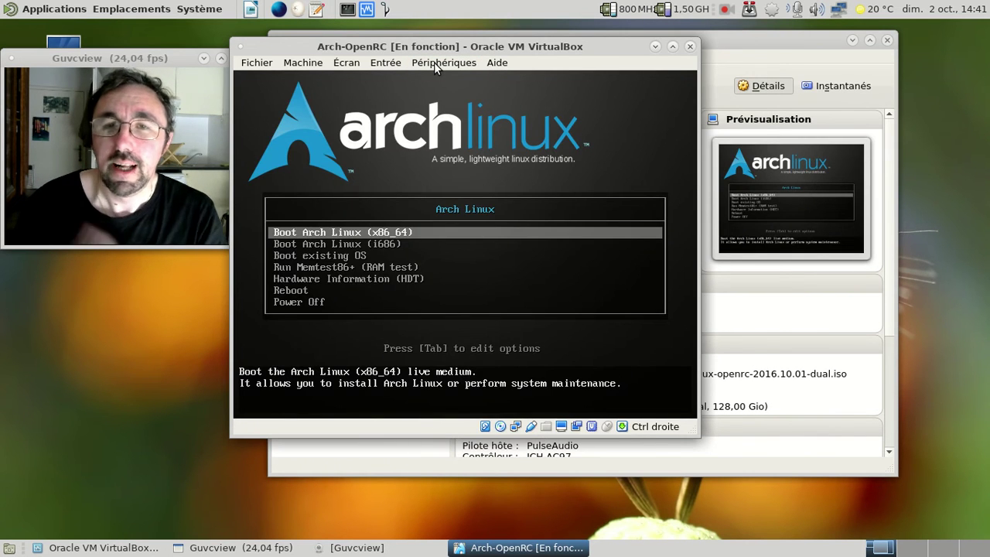
pyautogui.press('Return')
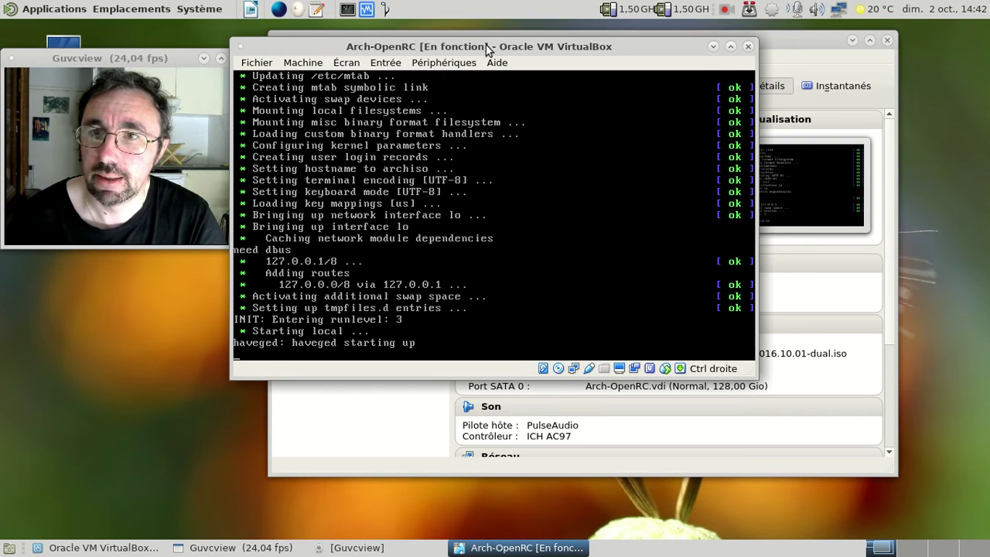
pyautogui.moveTo(486, 45); pyautogui.dragTo(558, 50)
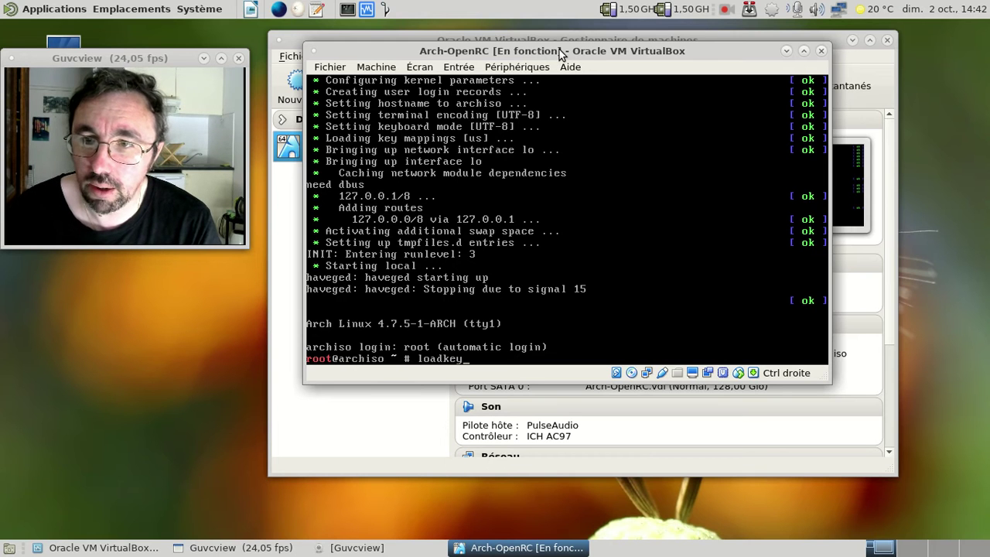
# Load the French keymap with loadkeys fr and open /etc/pacman.conf in nano
pyautogui.write('fr')
pyautogui.press('Return')
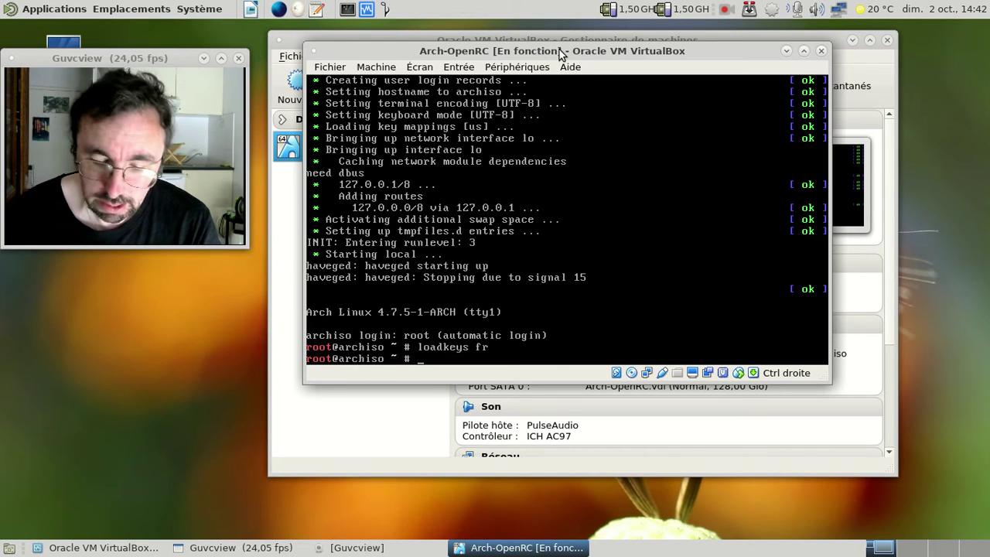
pyautogui.write('nano /etc/oaacman.conf')
pyautogui.press('Return')
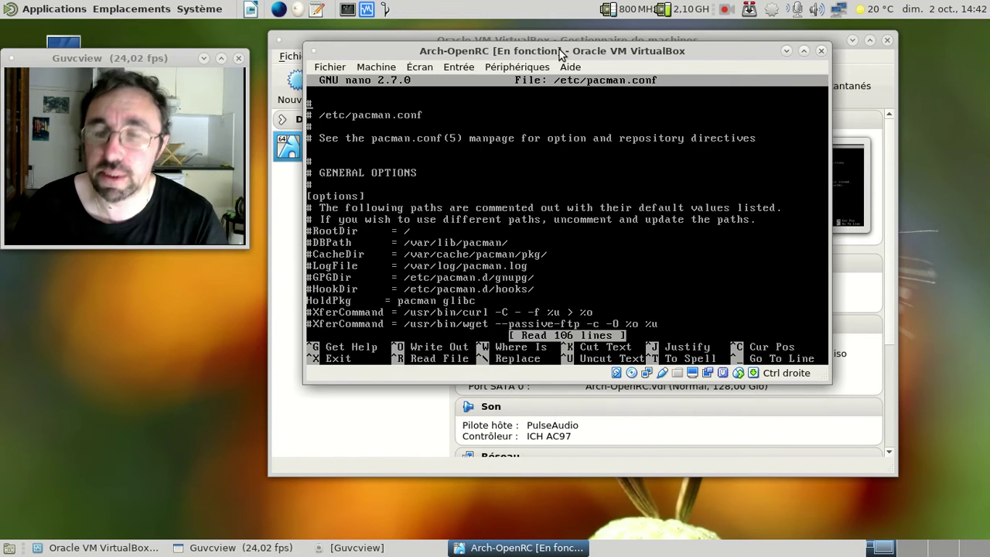
# Review pacman.conf down to the arch-openrc and arch-nosystemd repositories, then exit nano
pyautogui.press('pagedown')
pyautogui.press('pagedown')
pyautogui.press('pagedown')
pyautogui.press('pagedown')
pyautogui.press('pagedown')
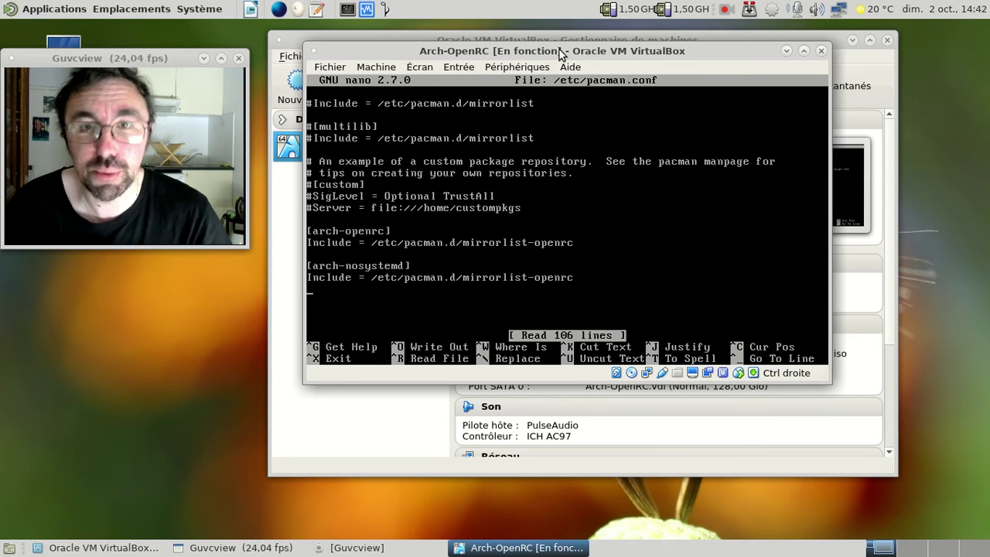
pyautogui.press('pageup')
pyautogui.press('pageup')
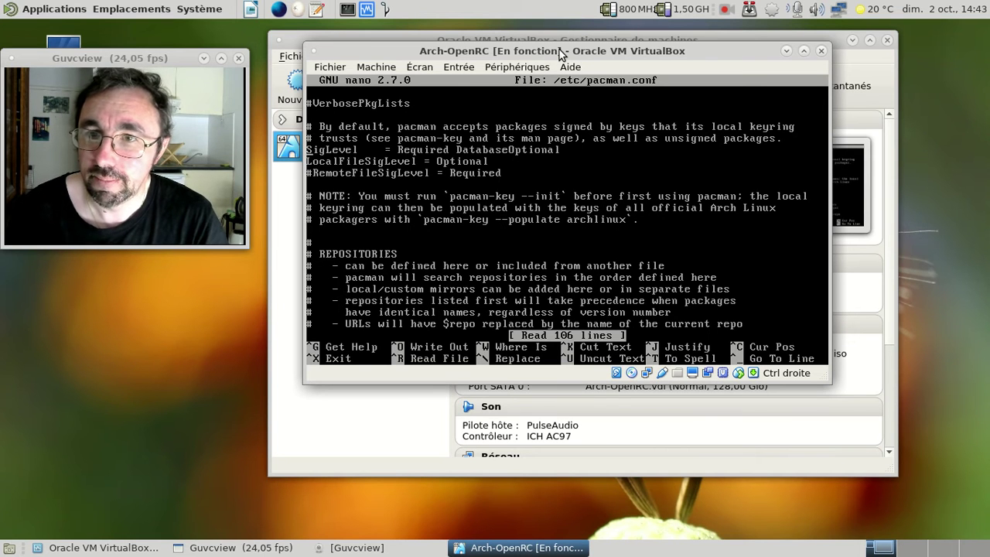
pyautogui.press('Down')
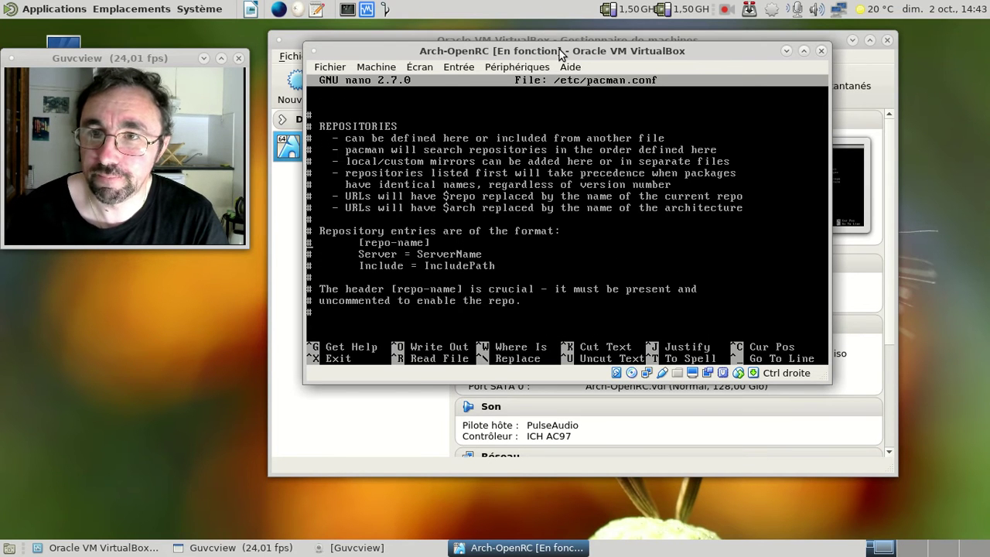
pyautogui.press('Down')
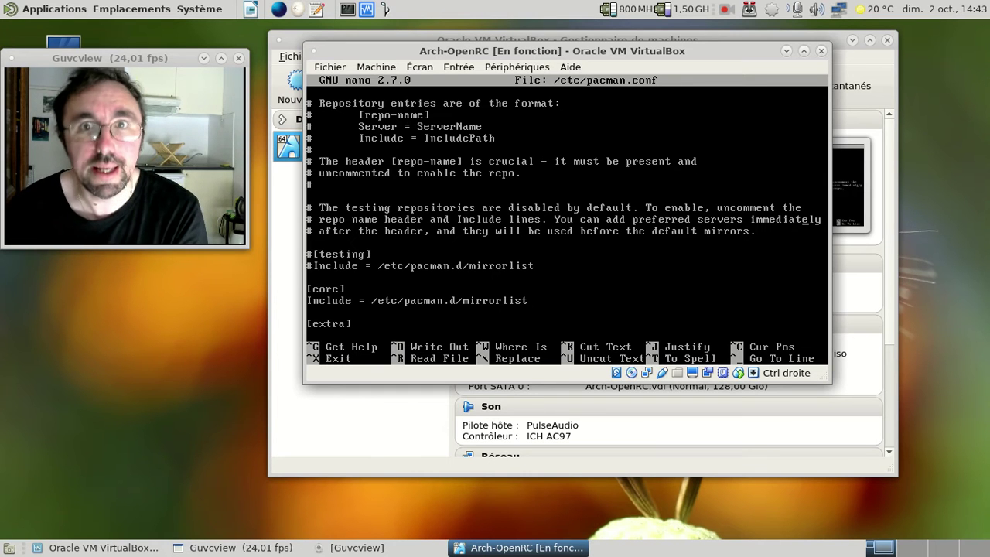
pyautogui.press('End')
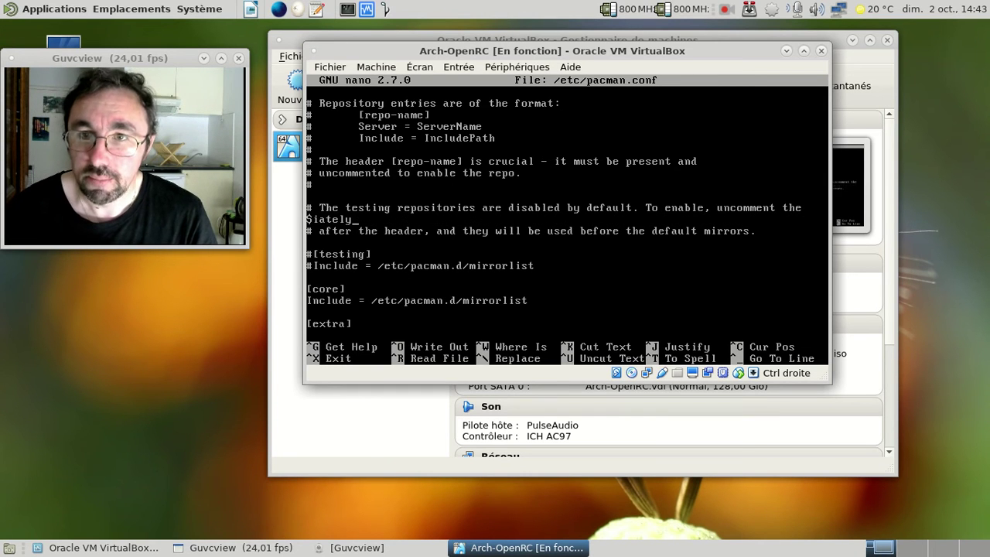
pyautogui.press('Down')
pyautogui.press('Down')
pyautogui.press('Down')
pyautogui.press('Down')
pyautogui.press('Down')
pyautogui.press('Down')
pyautogui.press('Down')
pyautogui.press('Down')
pyautogui.press('Down')
pyautogui.press('Down')
pyautogui.press('Down')
pyautogui.press('Down')
pyautogui.press('Down')
pyautogui.press('Down')
pyautogui.press('Down')
pyautogui.press('Down')
pyautogui.press('Down')
pyautogui.press('Down')
pyautogui.press('Down')
pyautogui.press('Down')
pyautogui.press('Down')
pyautogui.press('Down')
pyautogui.press('Down')
pyautogui.press('Down')
pyautogui.press('Down')
pyautogui.press('Down')
pyautogui.press('Down')
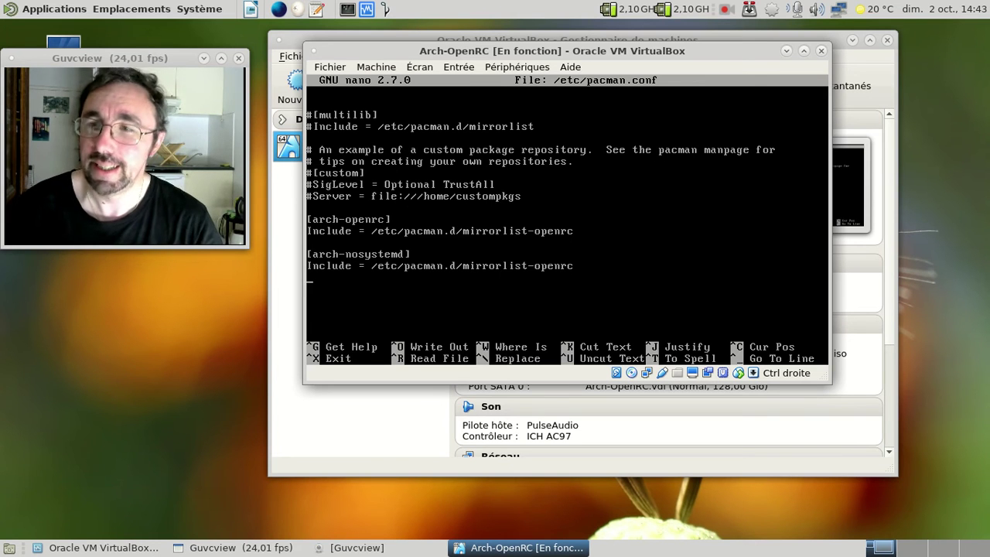
pyautogui.hotkey('ctrl', 'x')
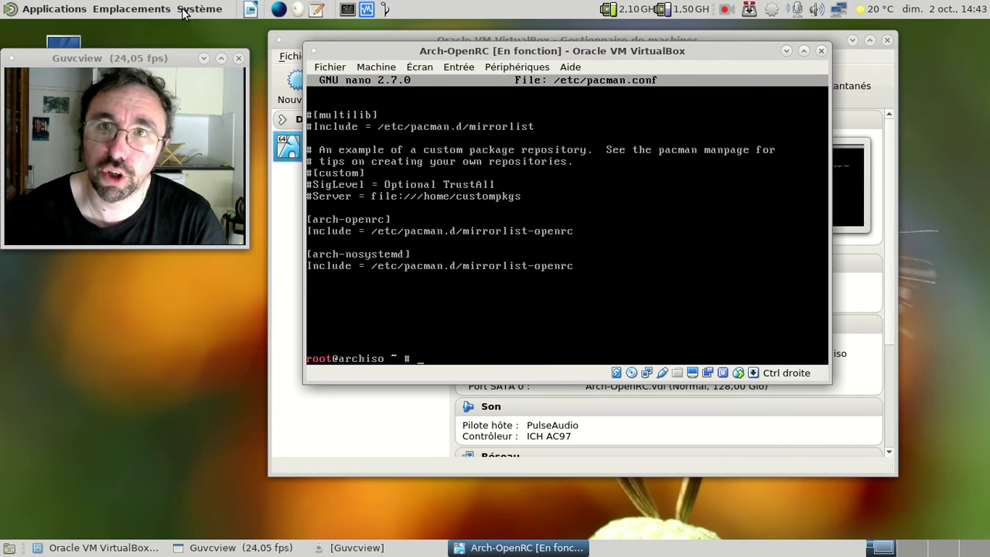
pyautogui.click(140, 11)
pyautogui.click(153, 29)
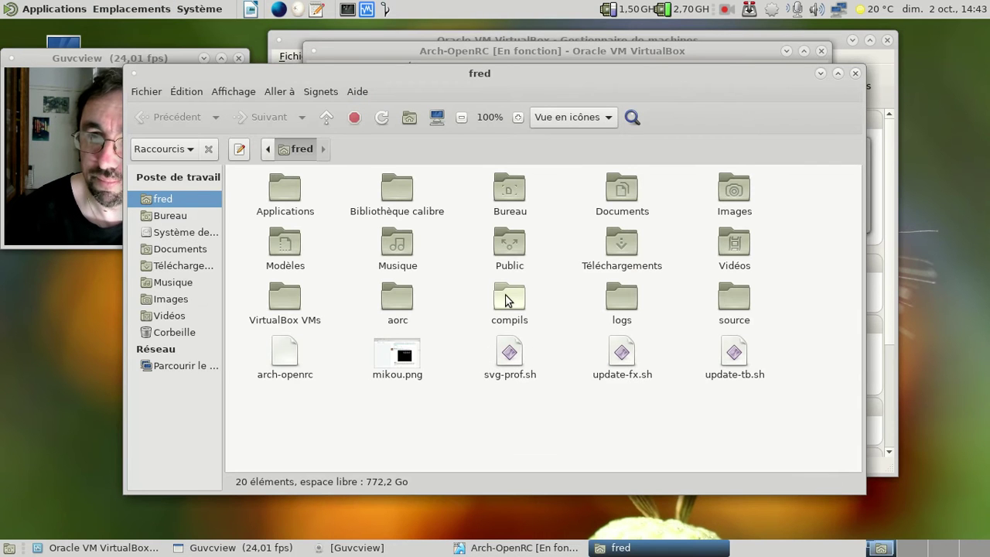
pyautogui.doubleClick(410, 305)
pyautogui.doubleClick(397, 231)
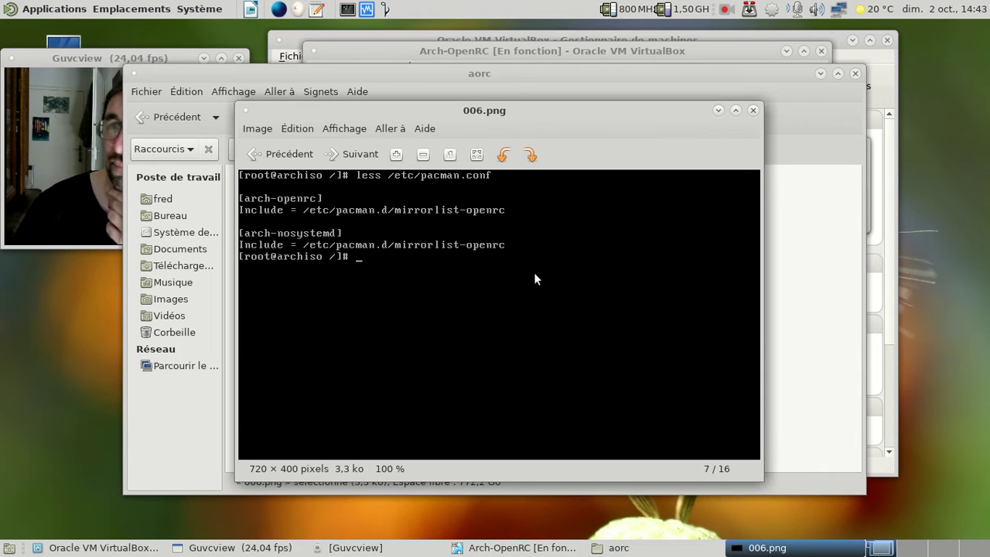
pyautogui.click(854, 73)
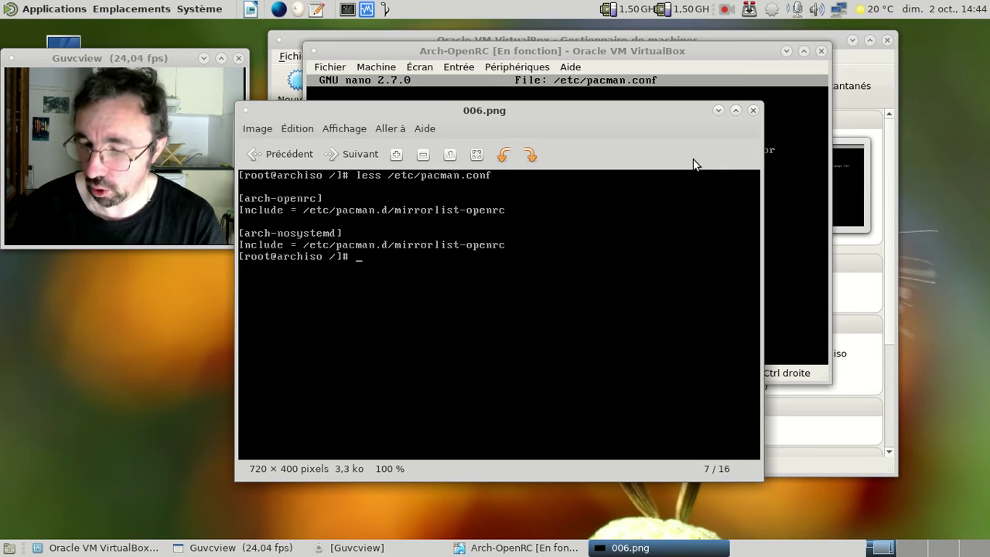
pyautogui.press('Right')
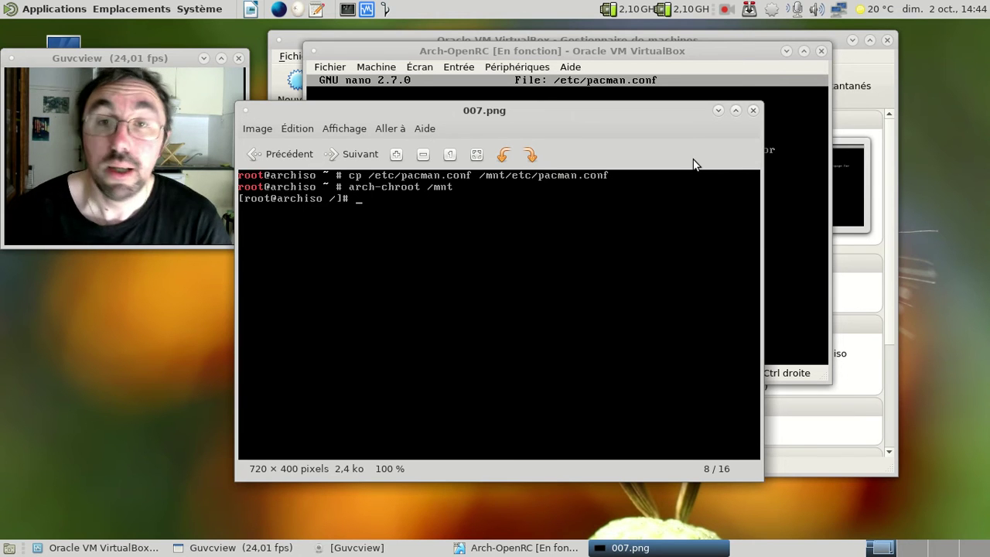
pyautogui.click(753, 109)
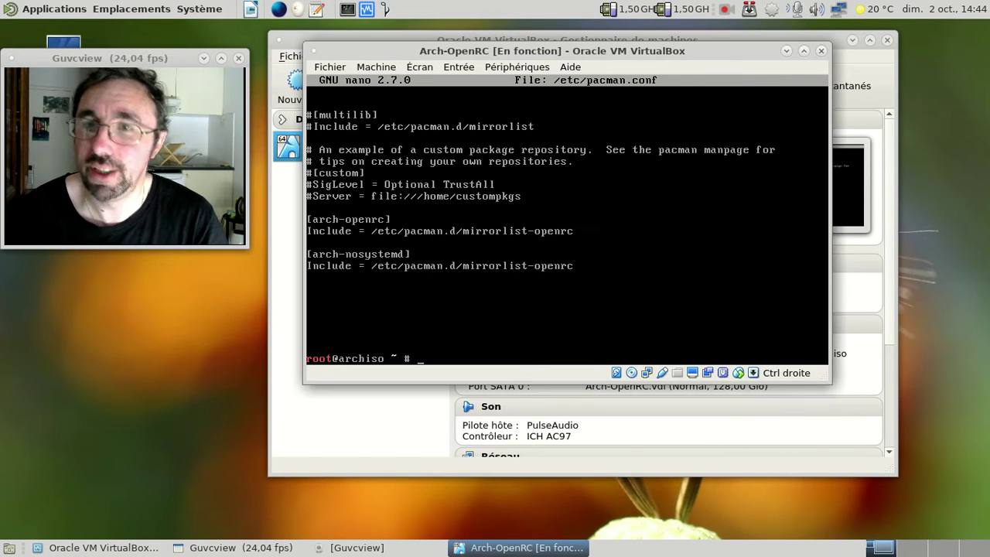
# Reset the VM, boot the Arch Linux GRUB entry, and go fullscreen at the LightDM login
pyautogui.hotkey('ctrl', 'r')
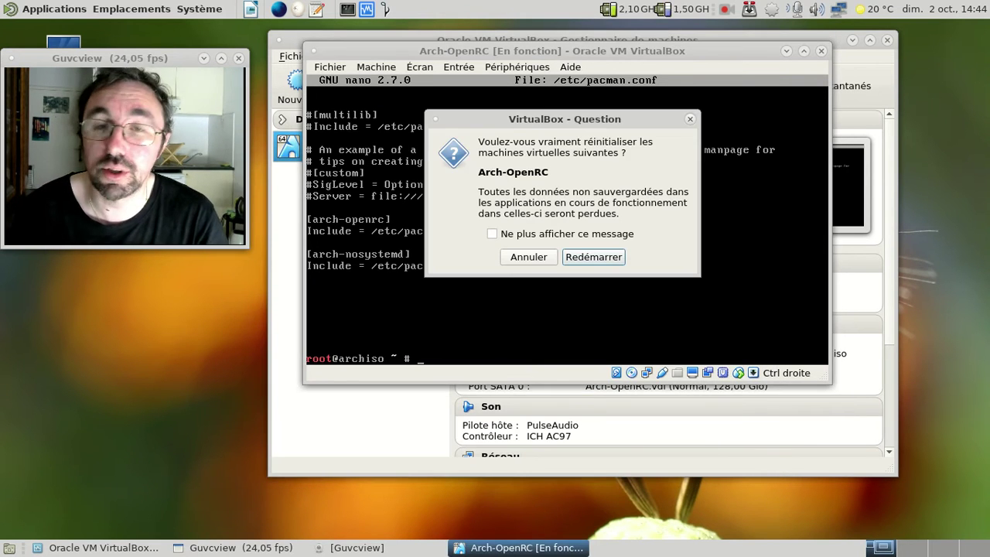
pyautogui.press('Return')
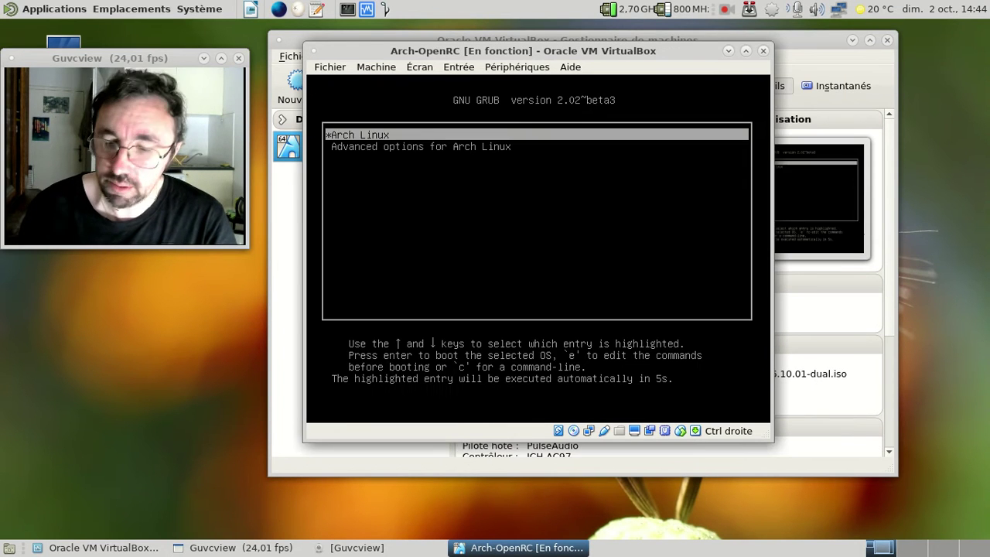
pyautogui.press('Return')
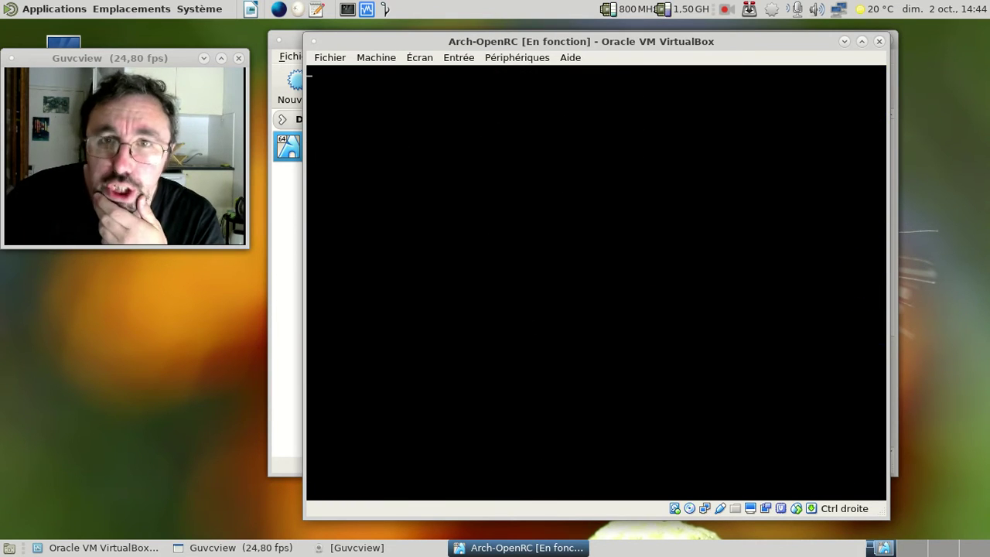
pyautogui.press('Control_R+f')
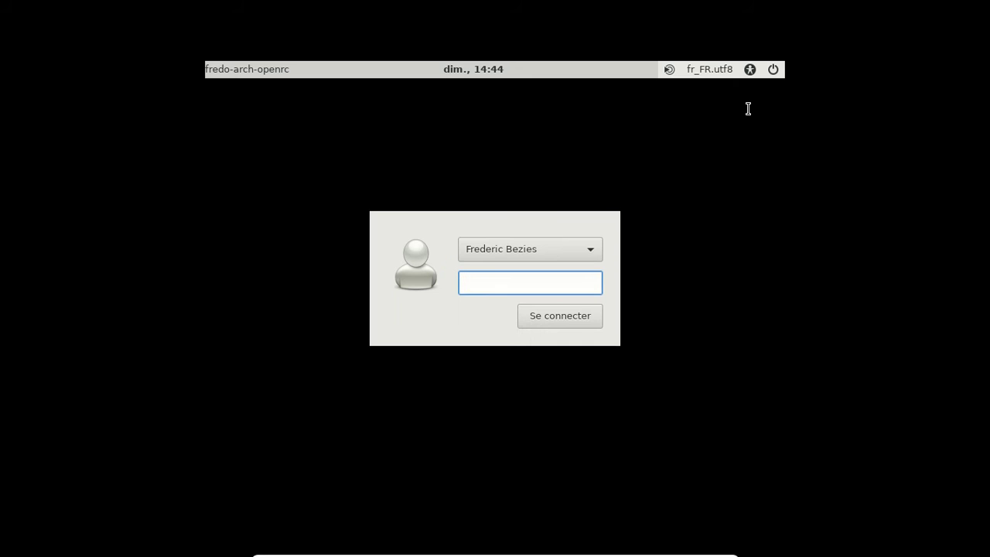
# Log in to the MATE desktop with the account password
pyautogui.write('*******')
pyautogui.press('Return')
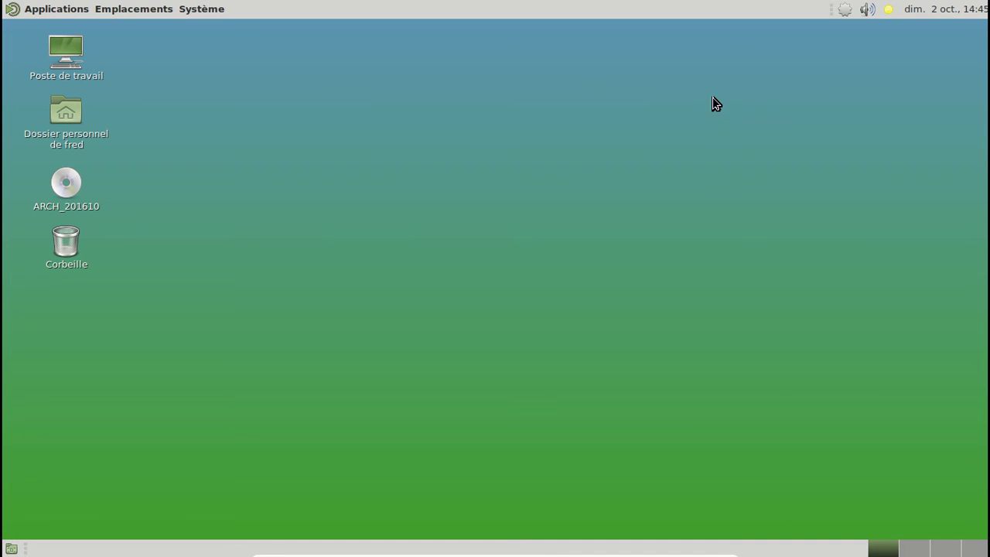
# Launch Pamac from the update notifier's menu and search for avahi
pyautogui.click(191, 9)
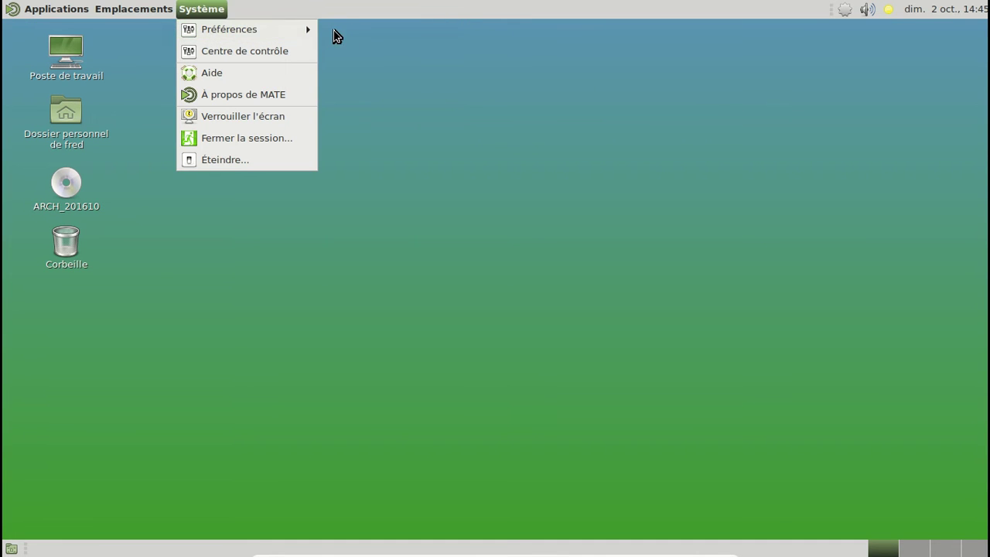
pyautogui.click(846, 12)
pyautogui.rightClick(847, 13)
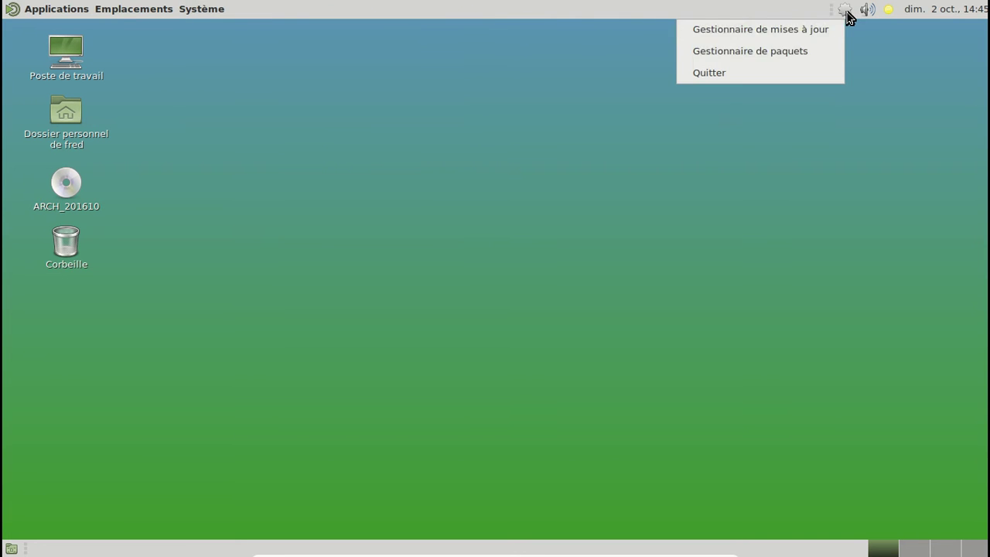
pyautogui.click(813, 50)
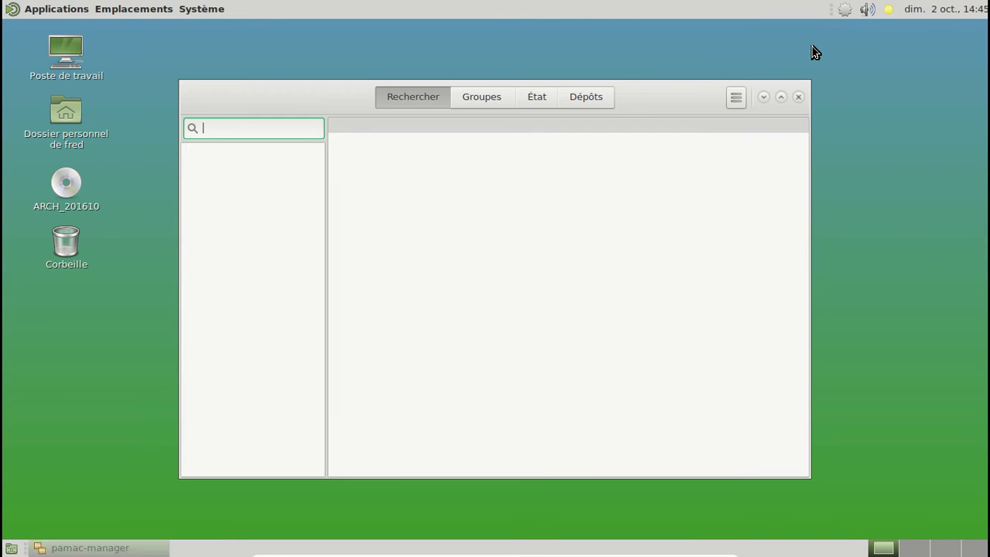
pyautogui.write('avahi')
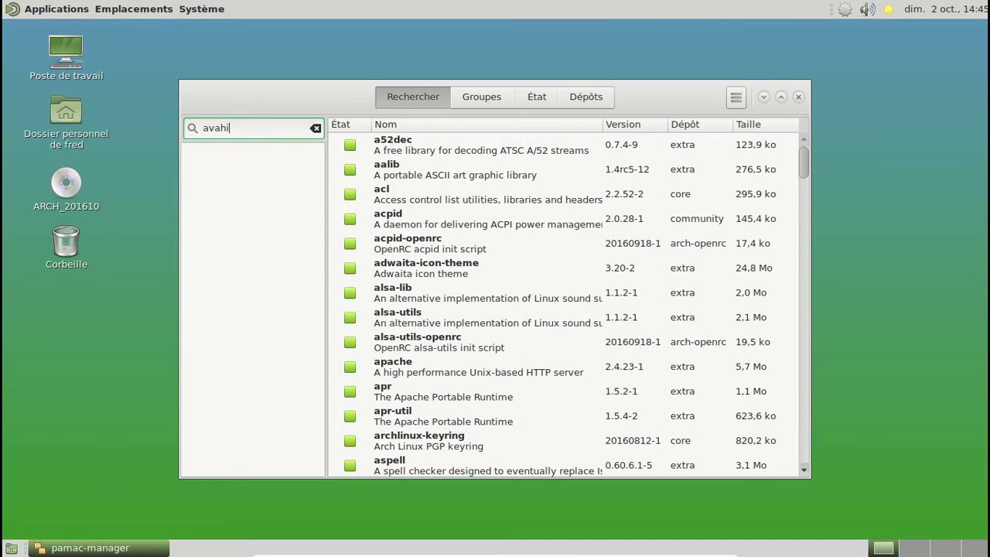
pyautogui.press('Return')
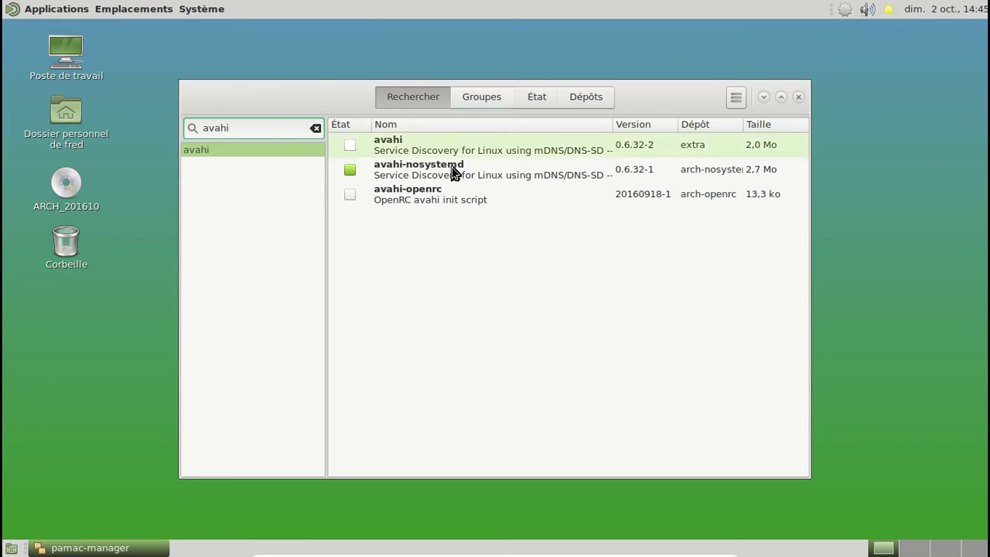
# Install avahi-openrc, authorising the transaction with the root password
pyautogui.click(392, 204)
pyautogui.rightClick(394, 204)
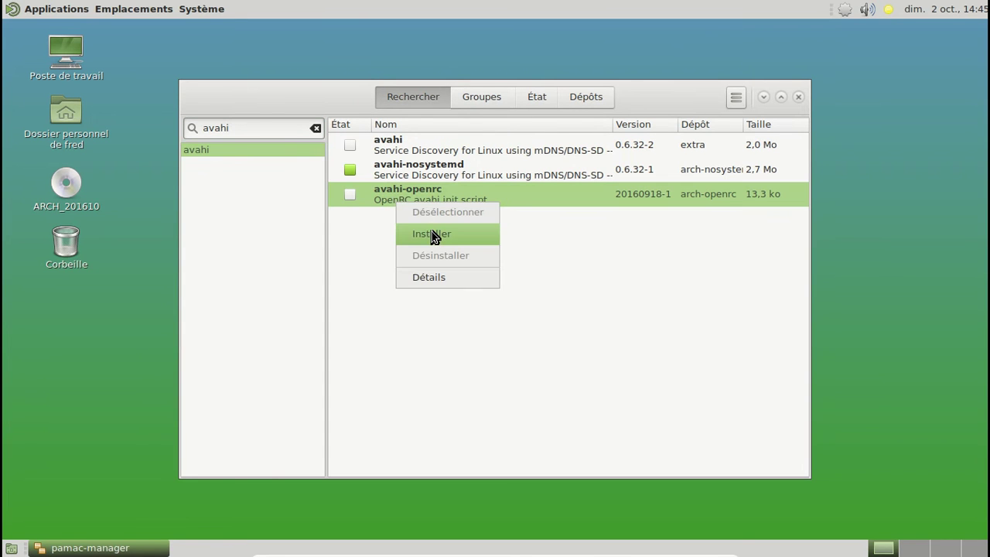
pyautogui.click(432, 232)
pyautogui.click(689, 460)
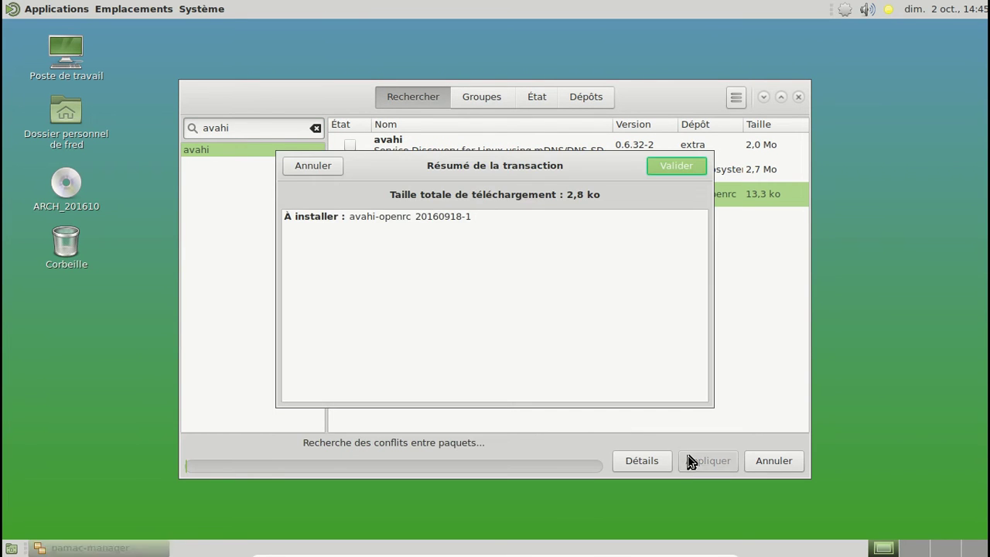
pyautogui.click(654, 168)
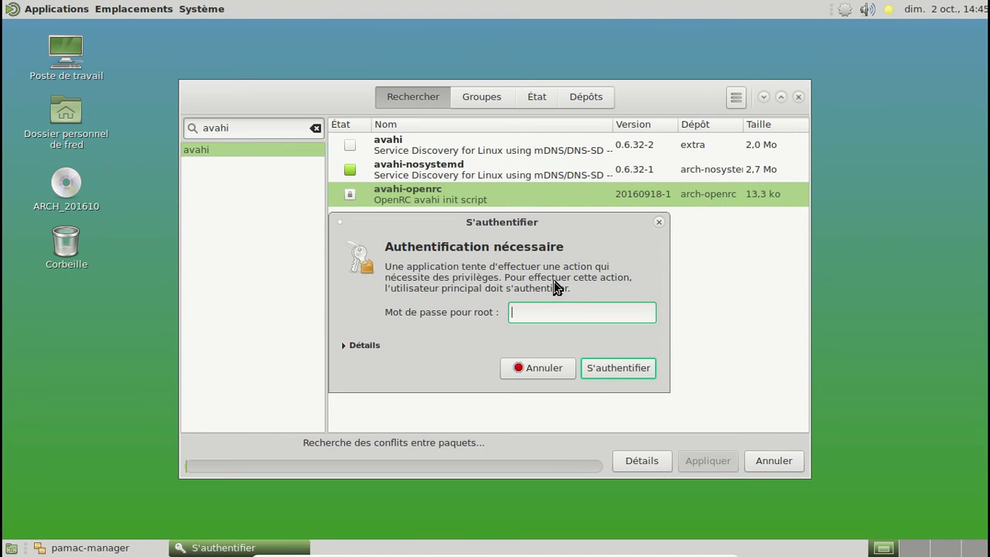
pyautogui.write('*********')
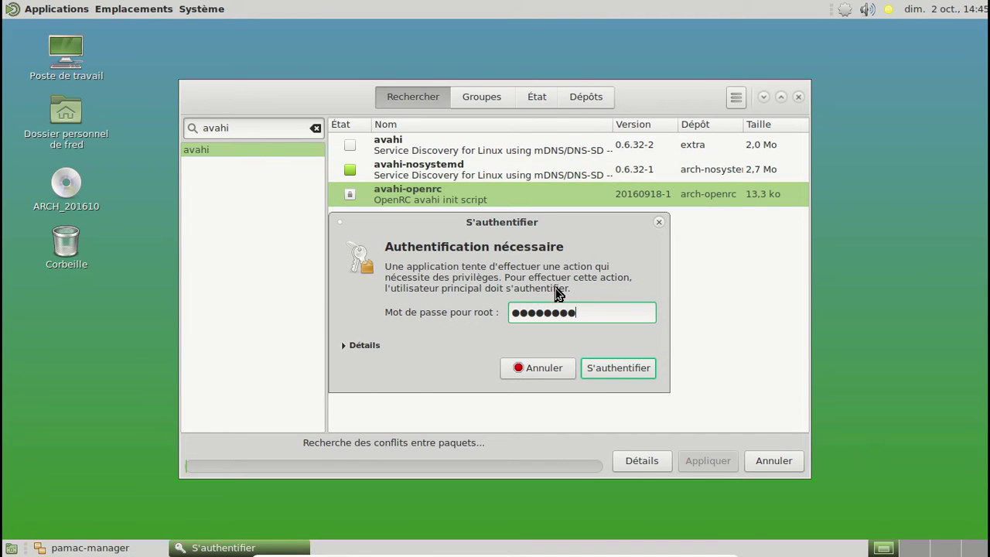
pyautogui.press('Return')
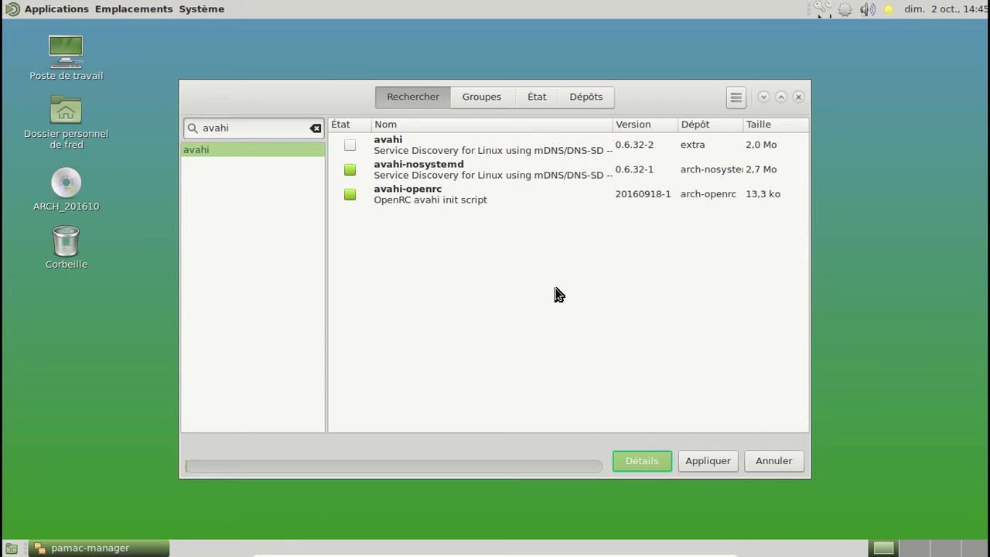
# Search for nosystemd packages, then replace the search term with gvfs
pyautogui.doubleClick(206, 130)
pyautogui.write('nots')
pyautogui.press('BackSpace')
pyautogui.press('BackSpace')
pyautogui.write('systemd')
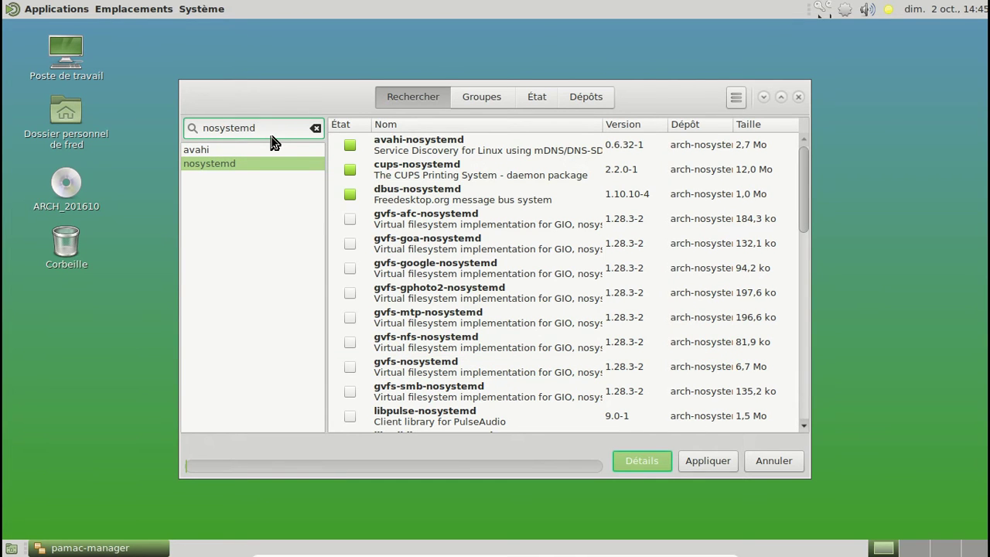
pyautogui.doubleClick(223, 120)
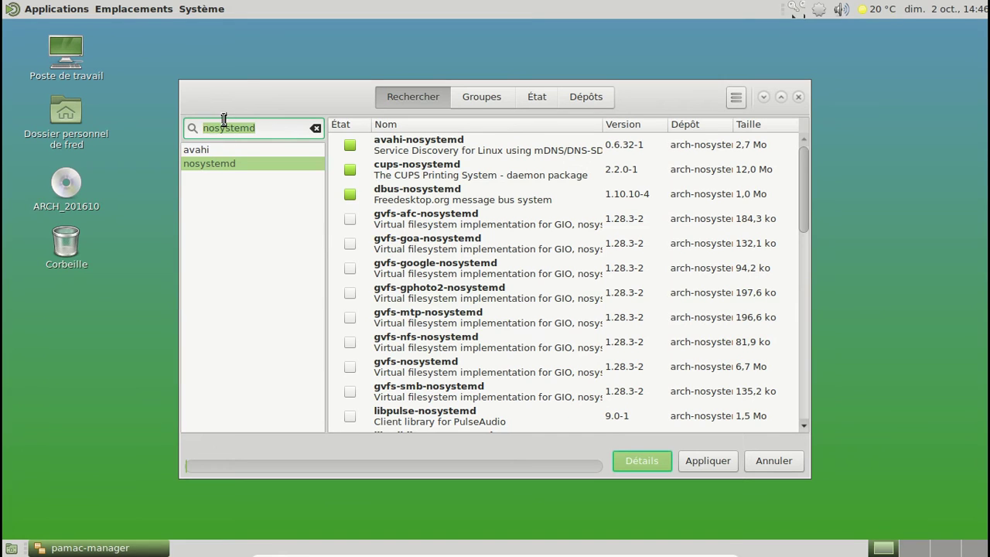
pyautogui.write('gvfs')
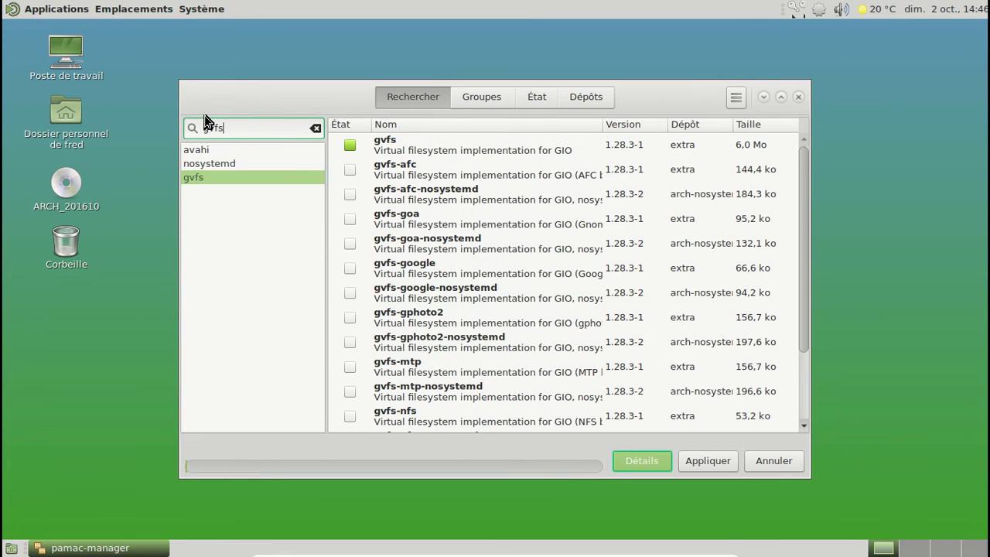
# Install gvfs-nosystemd 1.28.3-2 from the gvfs results, replacing gvfs 1.28.3-1
pyautogui.click(418, 154)
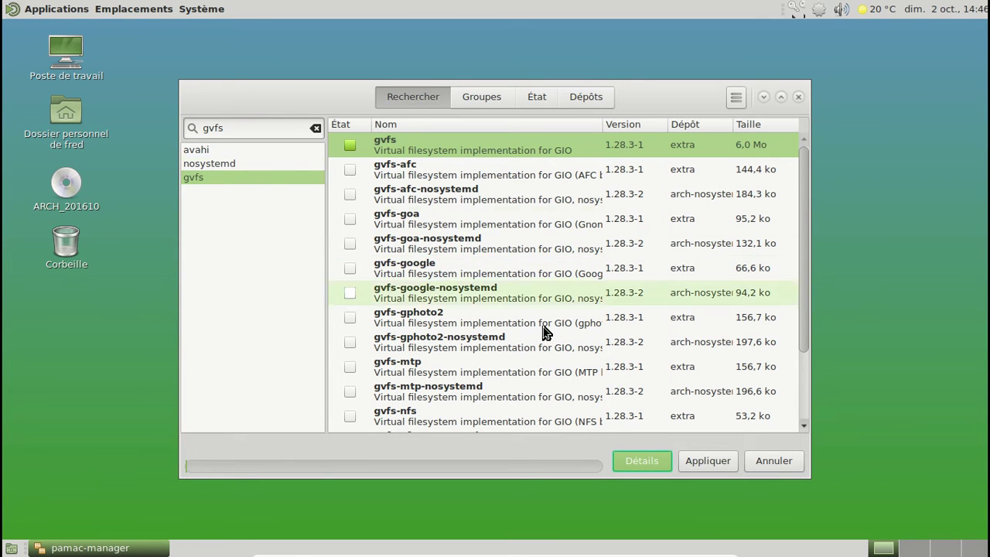
pyautogui.click(464, 392)
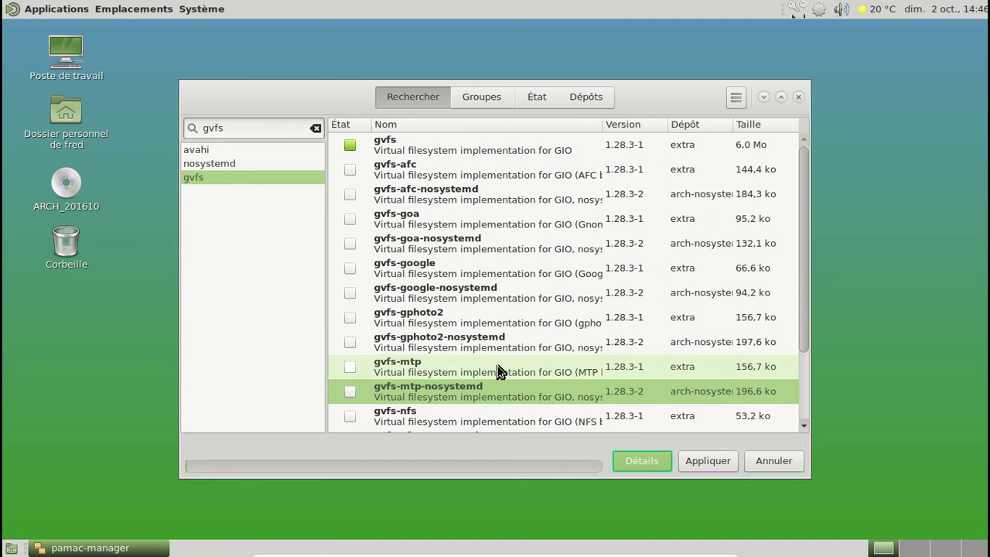
pyautogui.scroll(-3, 497, 371)
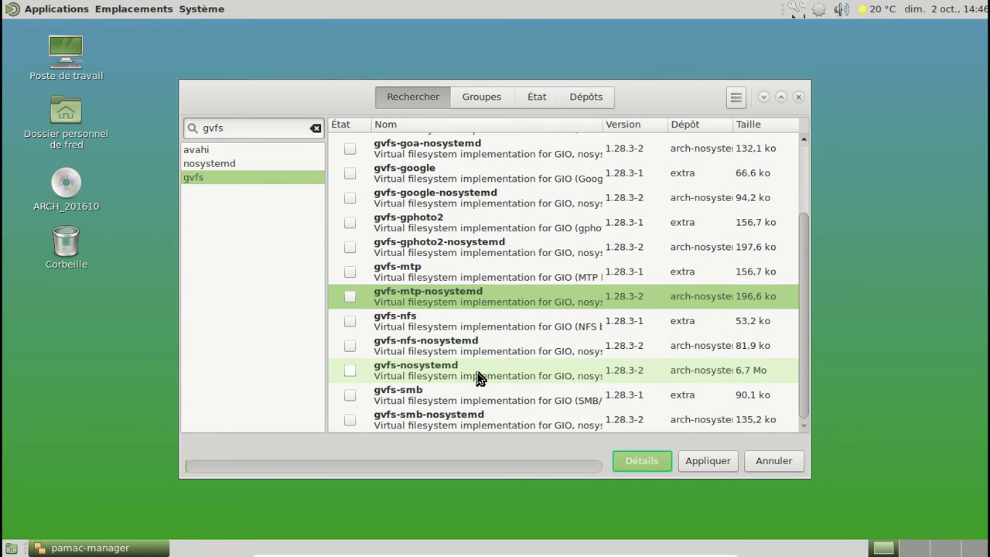
pyautogui.click(477, 377)
pyautogui.rightClick(477, 378)
pyautogui.click(533, 412)
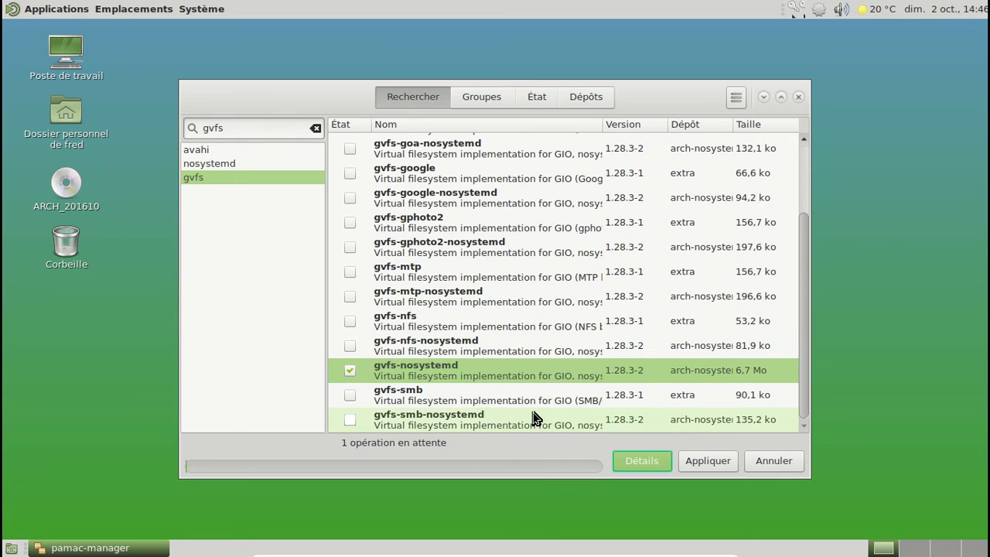
pyautogui.click(705, 460)
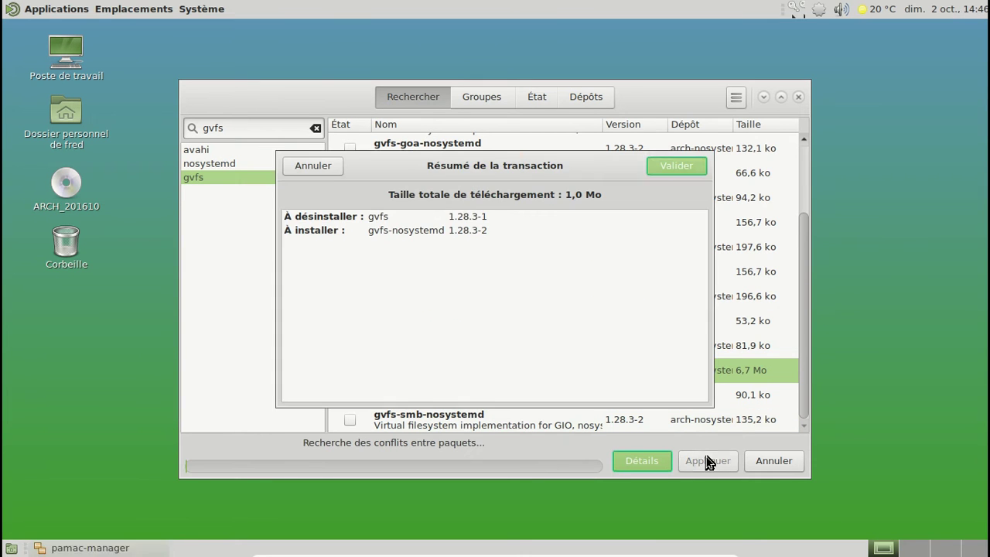
pyautogui.click(679, 167)
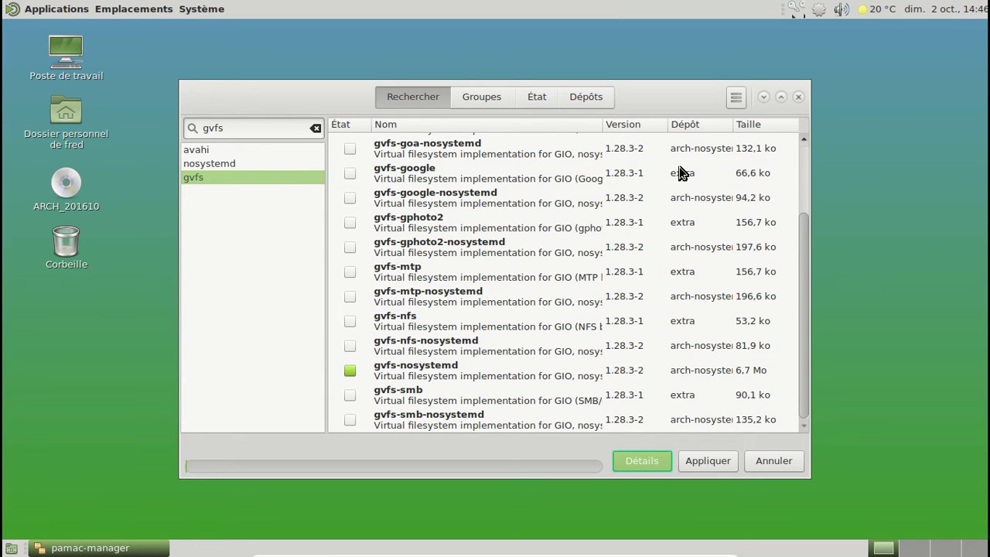
pyautogui.click(354, 298)
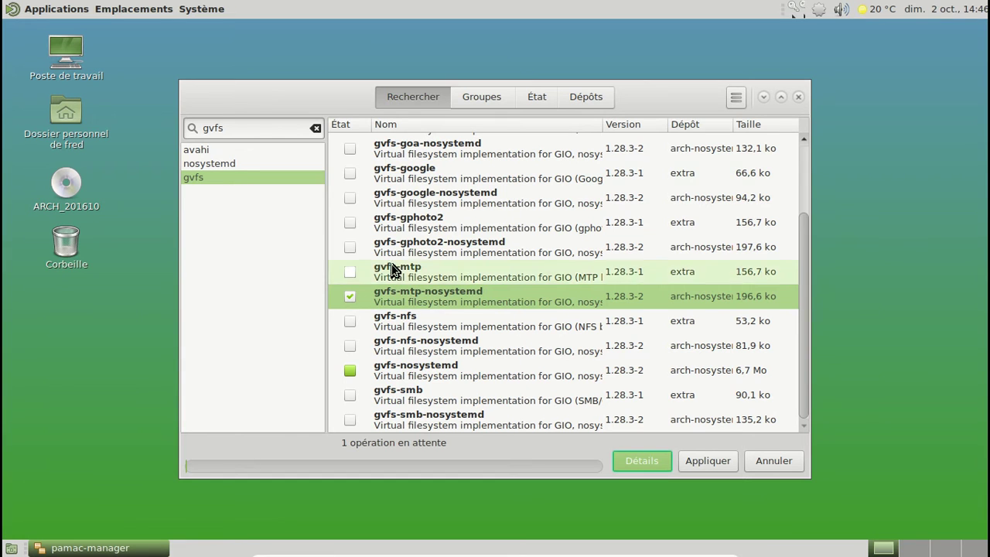
pyautogui.keyDown('ctrl'); pyautogui.click(353, 198); pyautogui.keyUp('ctrl')
pyautogui.keyDown('ctrl'); pyautogui.click(354, 247); pyautogui.keyUp('ctrl')
pyautogui.keyDown('ctrl'); pyautogui.click(353, 152); pyautogui.keyUp('ctrl')
pyautogui.scroll(-2, 545, 195)
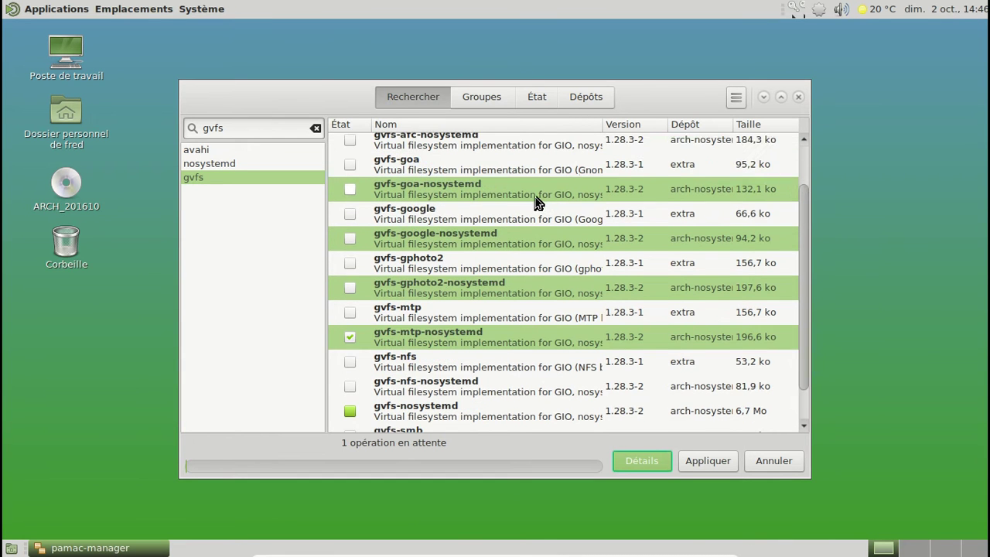
pyautogui.scroll(2, 535, 201)
pyautogui.keyDown('ctrl'); pyautogui.click(354, 183); pyautogui.keyUp('ctrl')
pyautogui.scroll(1, 514, 206)
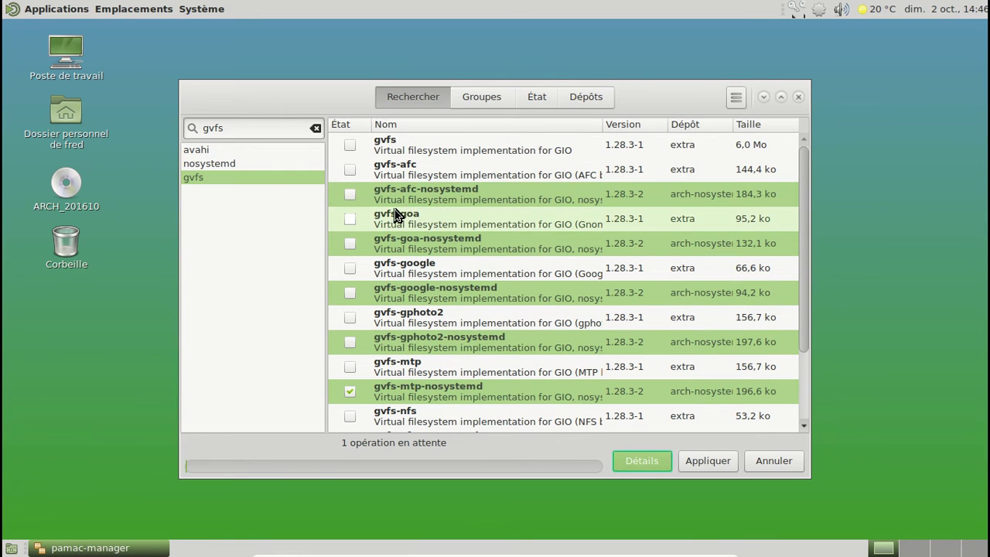
pyautogui.rightClick(359, 195)
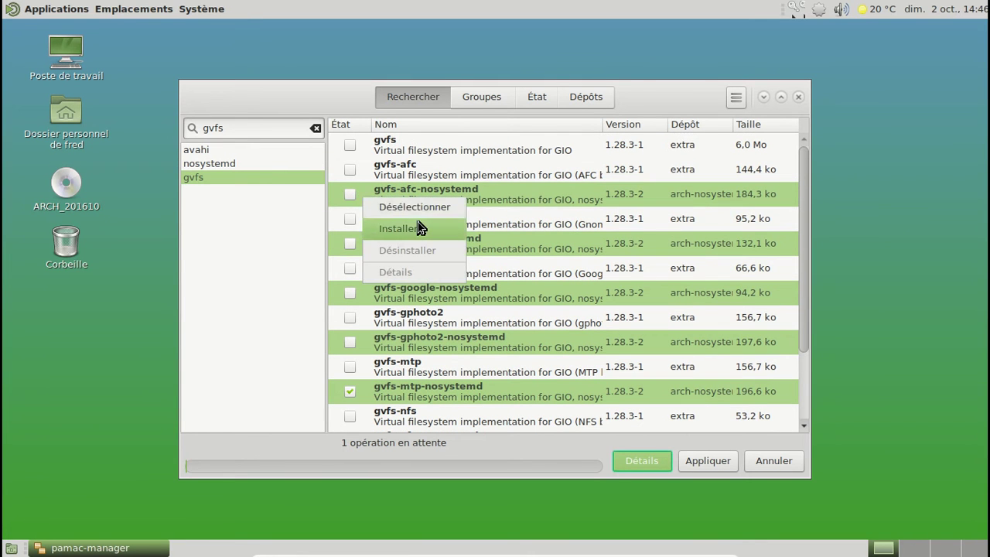
pyautogui.click(418, 227)
pyautogui.scroll(-5, 498, 206)
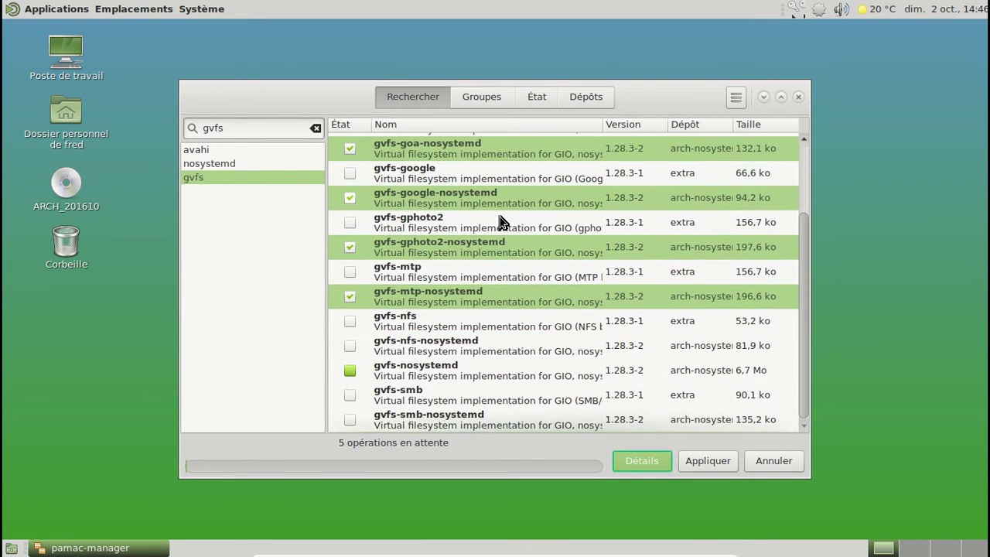
pyautogui.rightClick(450, 421)
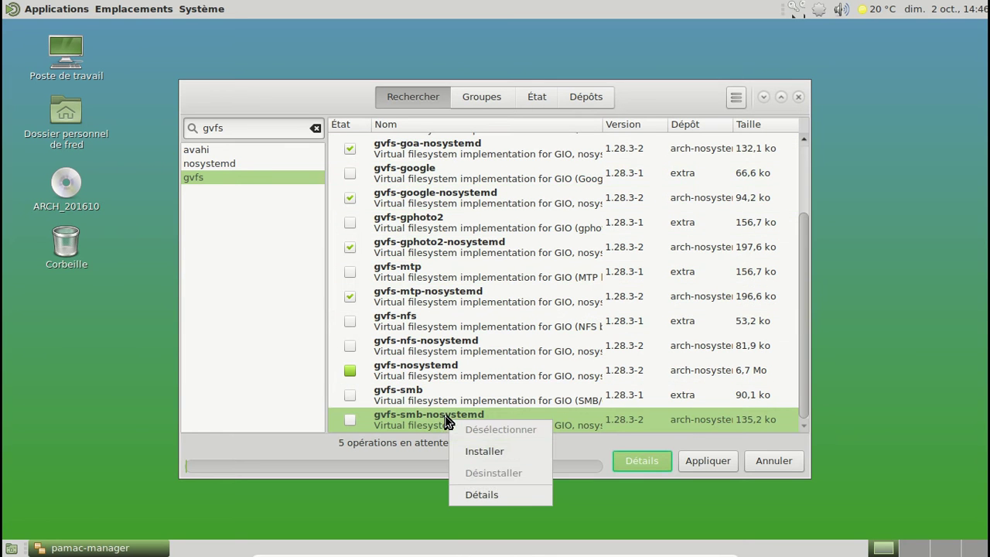
pyautogui.click(503, 451)
pyautogui.click(692, 464)
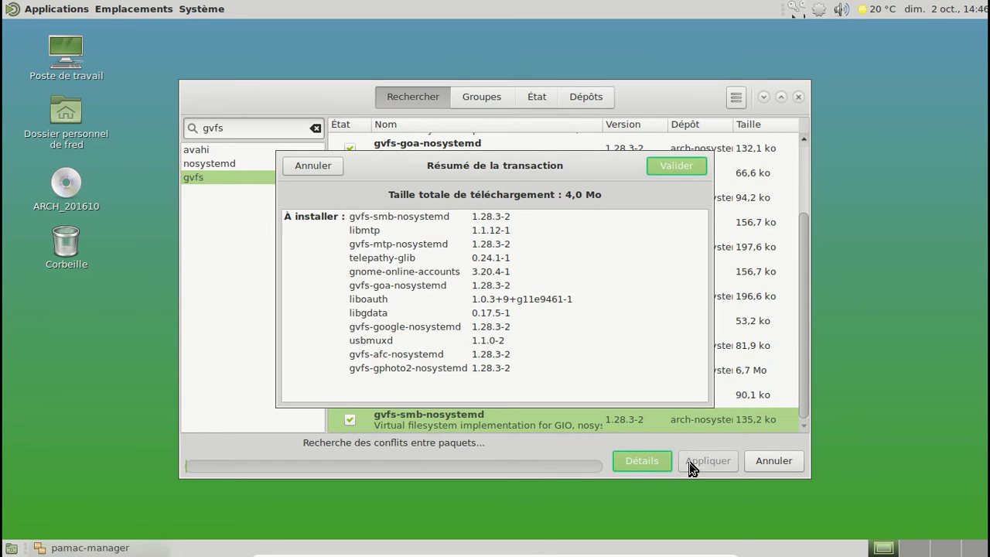
pyautogui.click(658, 176)
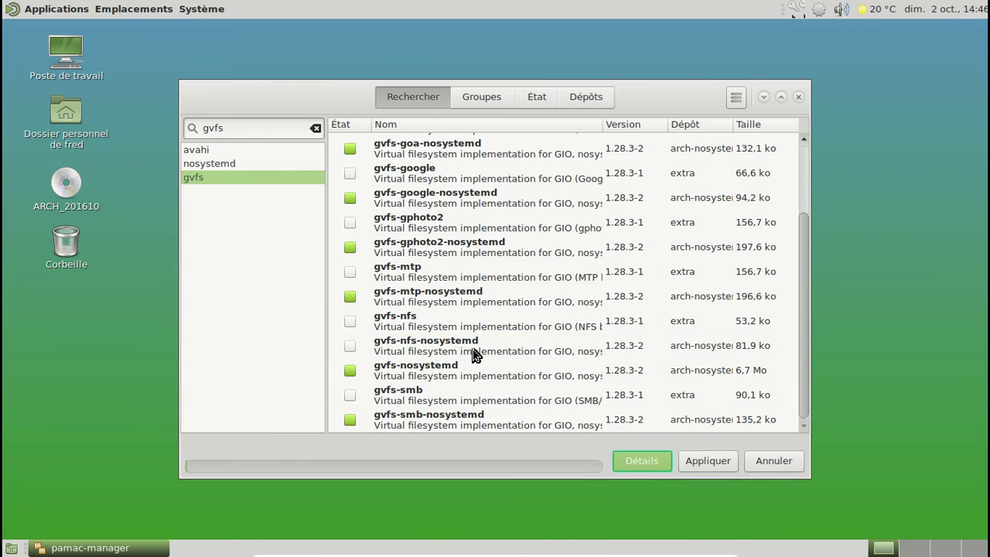
pyautogui.click(474, 354)
pyautogui.rightClick(475, 354)
pyautogui.click(503, 382)
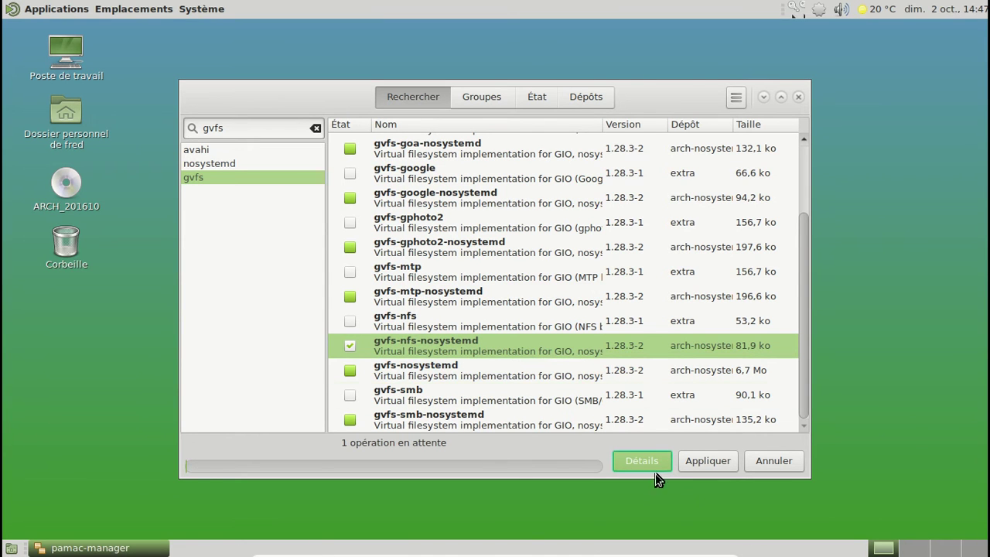
pyautogui.click(708, 462)
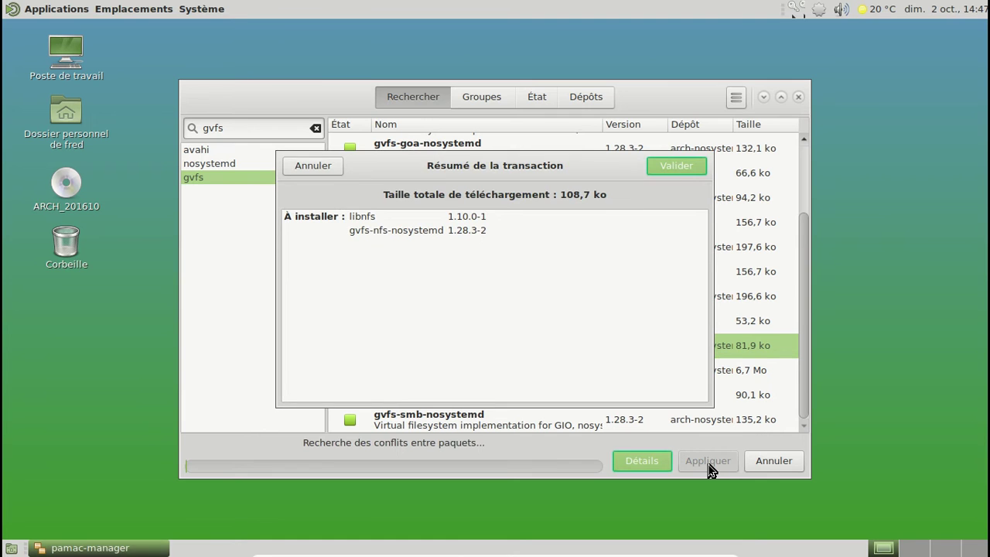
pyautogui.click(674, 164)
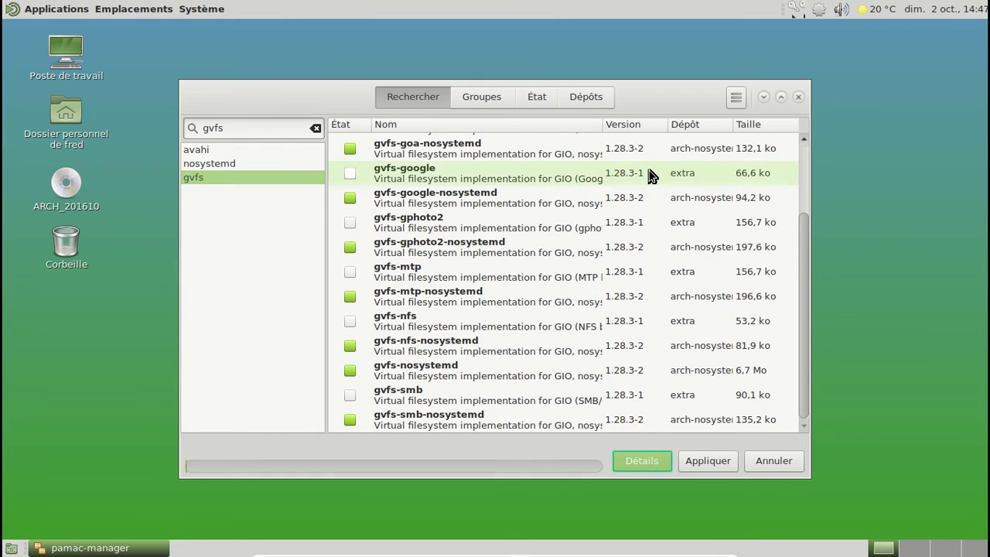
pyautogui.scroll(3, 592, 255)
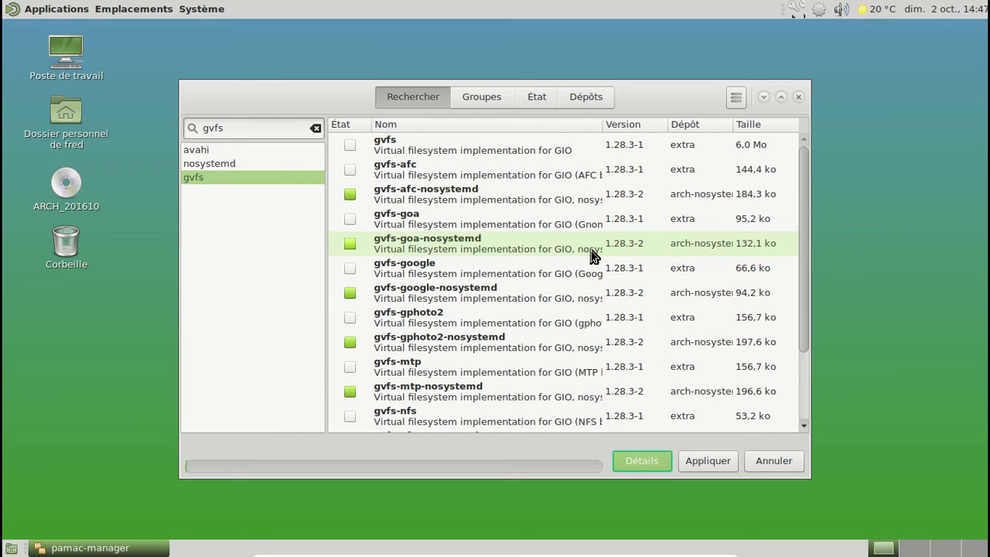
pyautogui.scroll(-3, 591, 255)
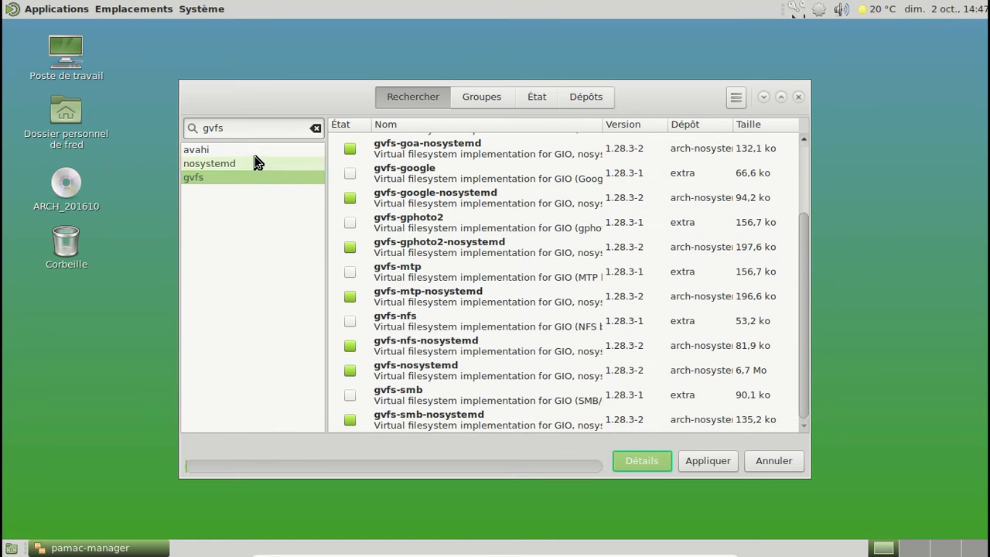
# Search nosystemd and install mkinitcpio-nosystemd in place of mkinitcpio
pyautogui.doubleClick(237, 128)
pyautogui.write('nbo')
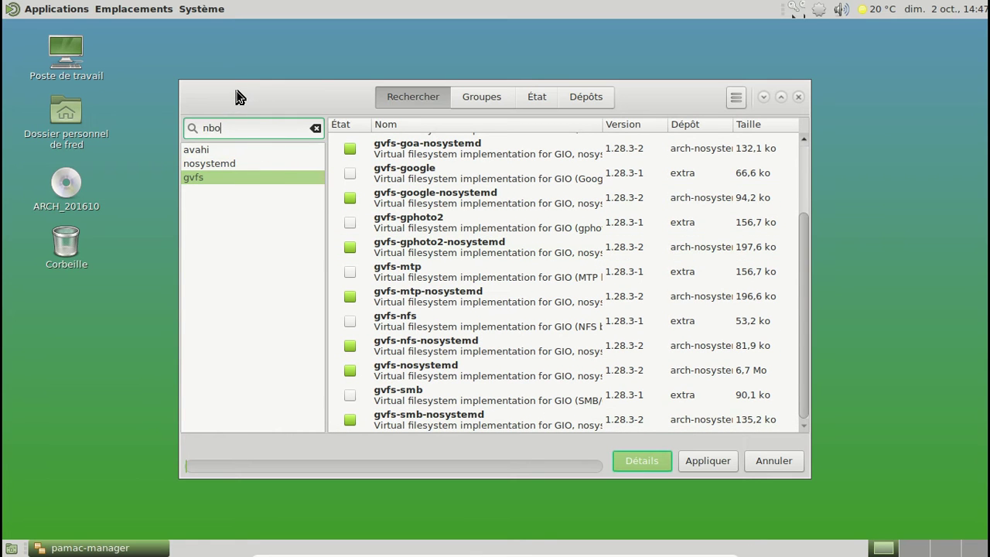
pyautogui.press('BackSpace')
pyautogui.write('osystemd')
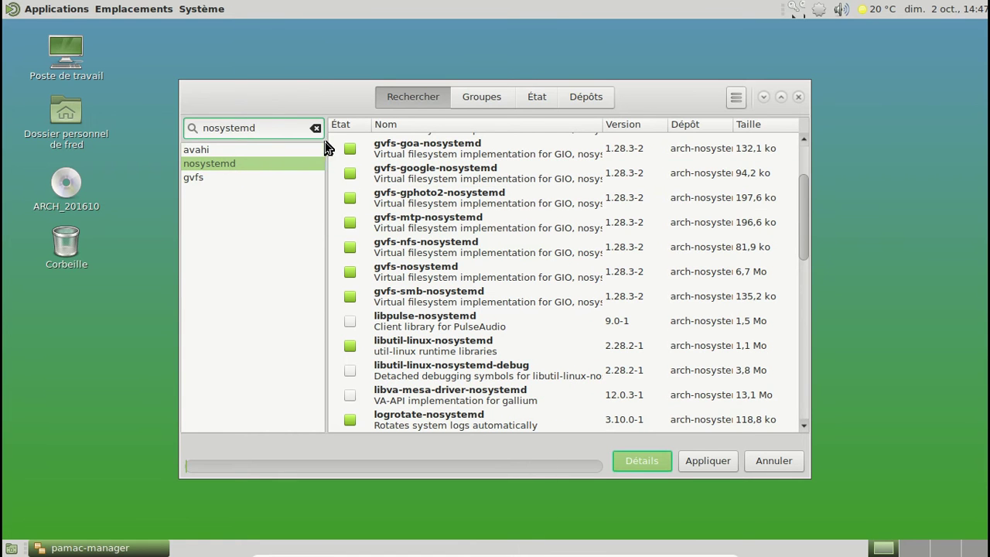
pyautogui.moveTo(799, 208); pyautogui.dragTo(785, 296)
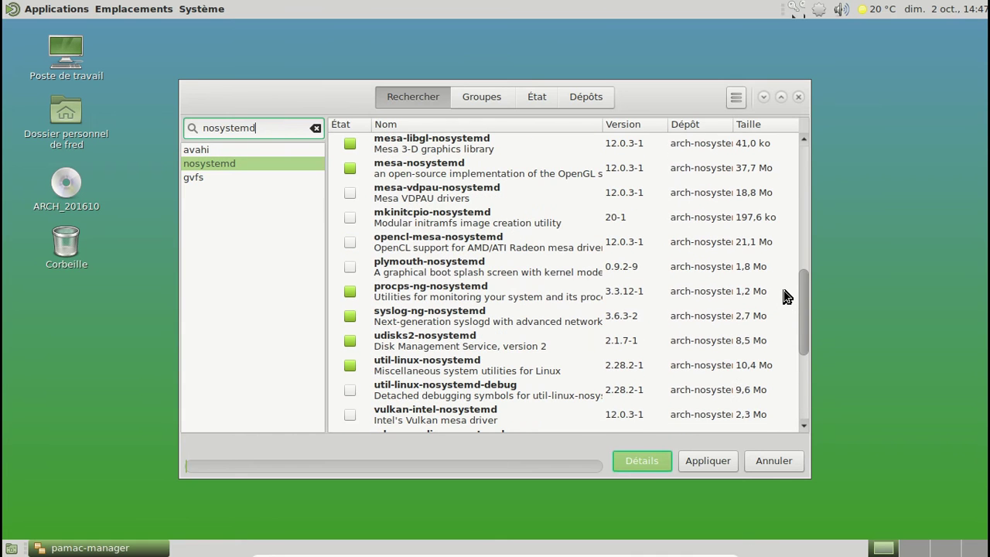
pyautogui.click(522, 217)
pyautogui.rightClick(522, 219)
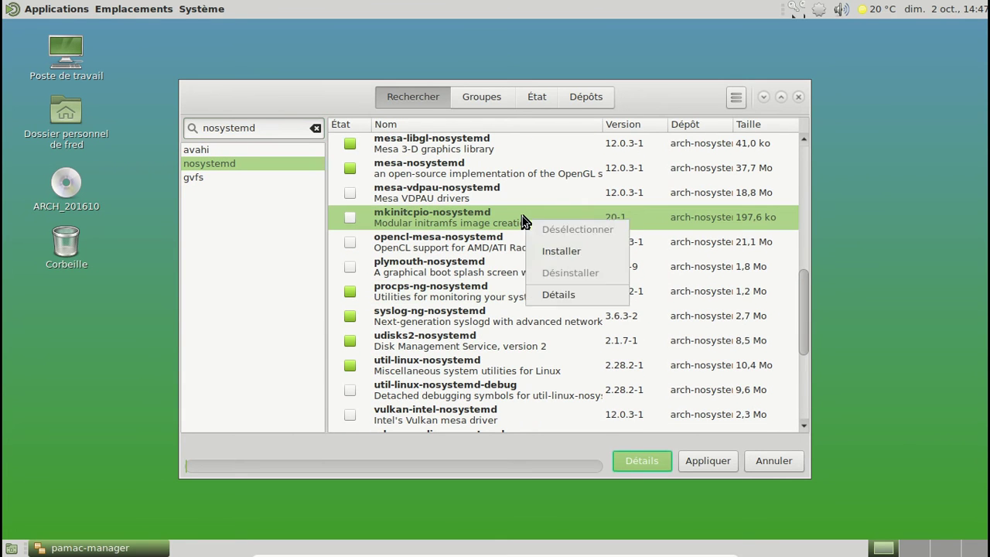
pyautogui.click(558, 250)
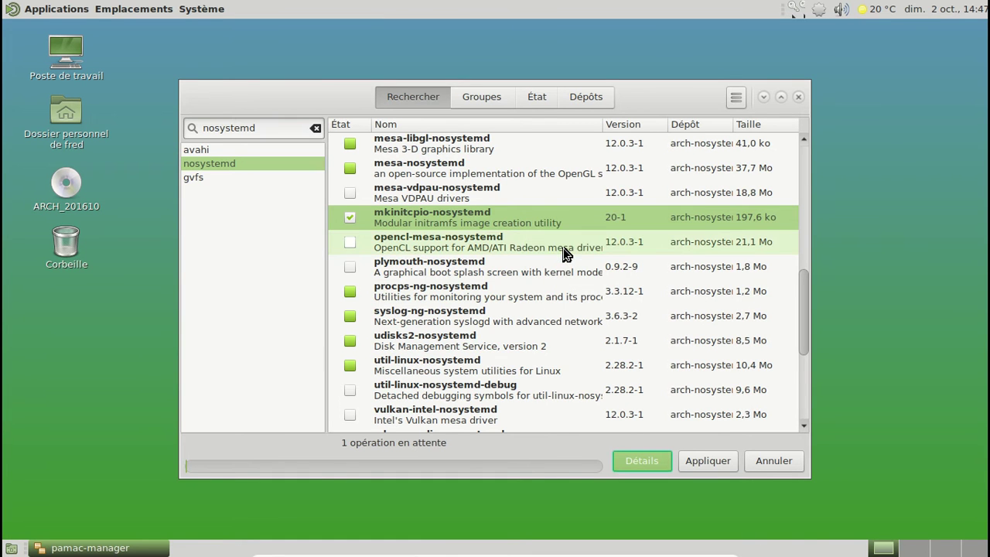
pyautogui.click(711, 462)
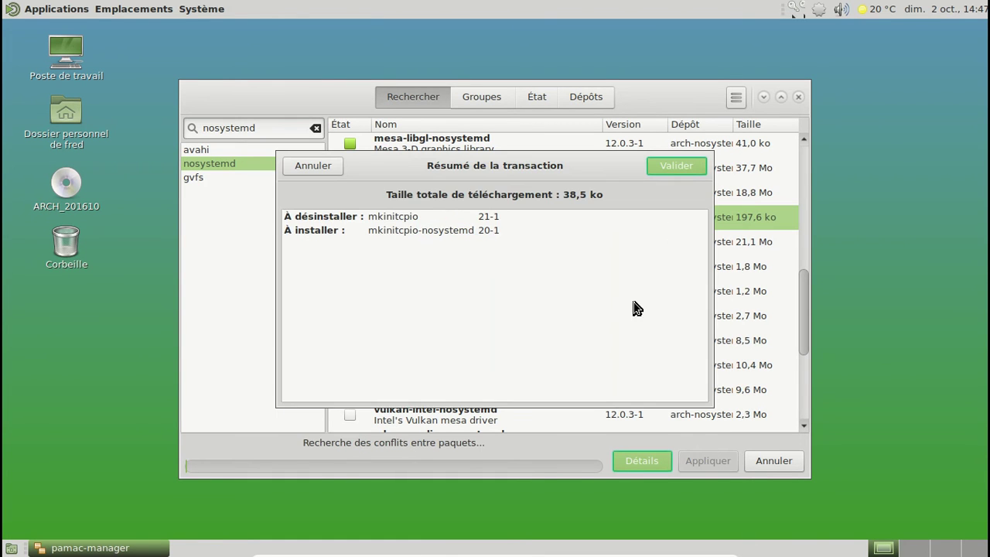
pyautogui.click(685, 165)
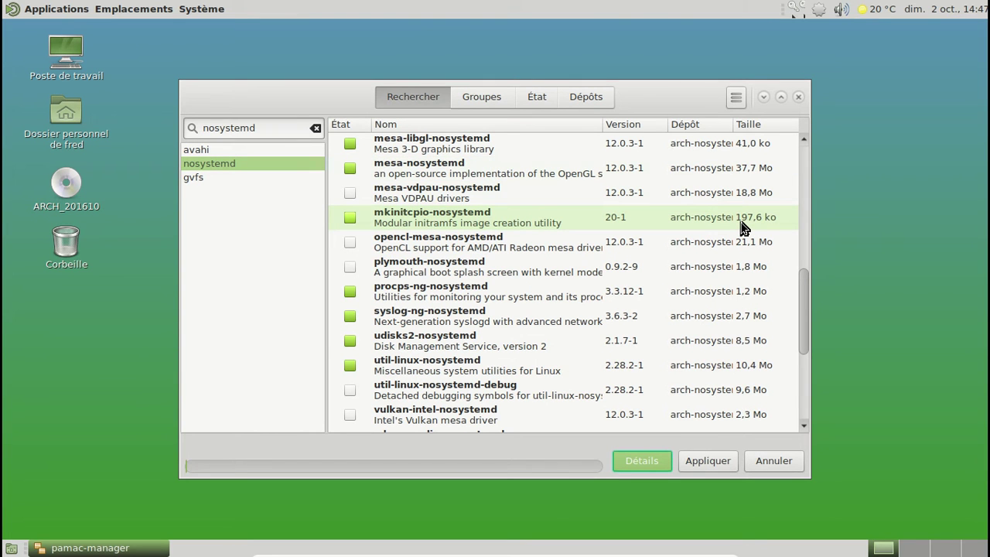
# Install libpulse-nosystemd 9.0-1, replacing libpulse
pyautogui.scroll(5, 626, 211)
pyautogui.scroll(3, 626, 211)
pyautogui.scroll(-2, 534, 249)
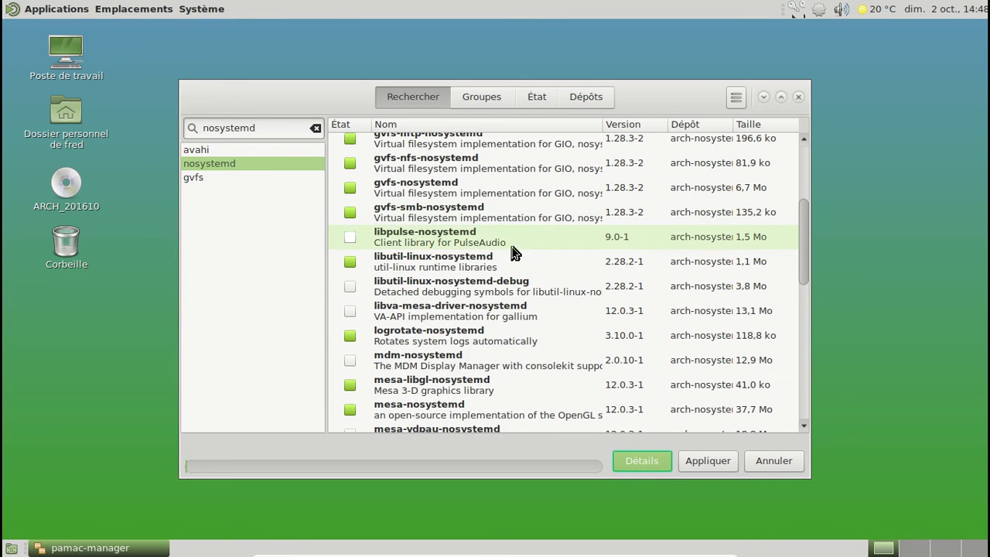
pyautogui.rightClick(491, 242)
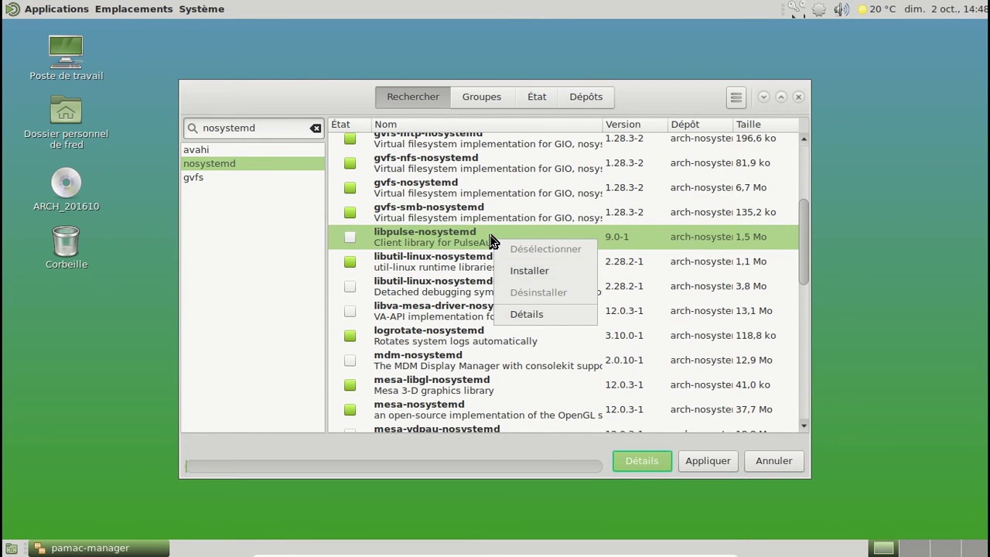
pyautogui.click(558, 269)
pyautogui.click(723, 457)
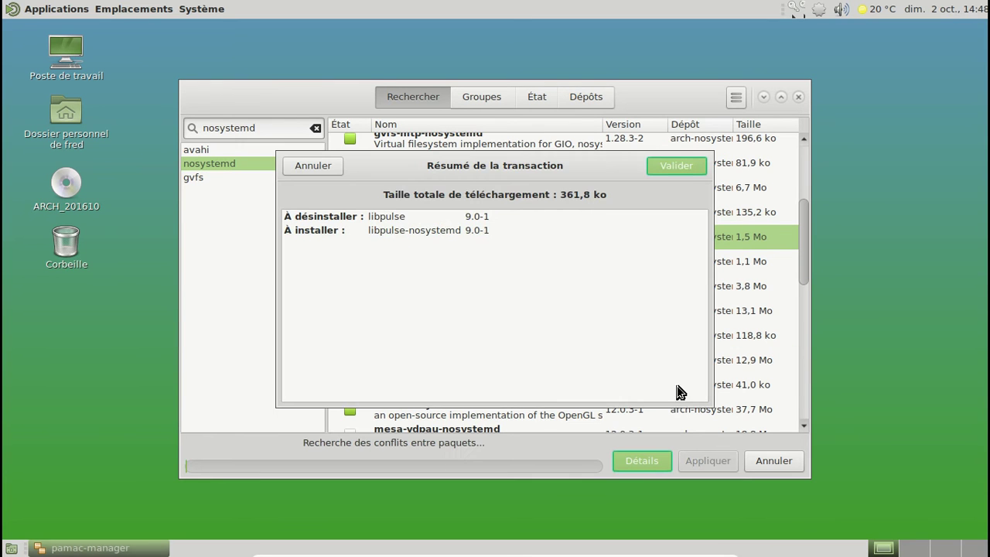
pyautogui.click(672, 169)
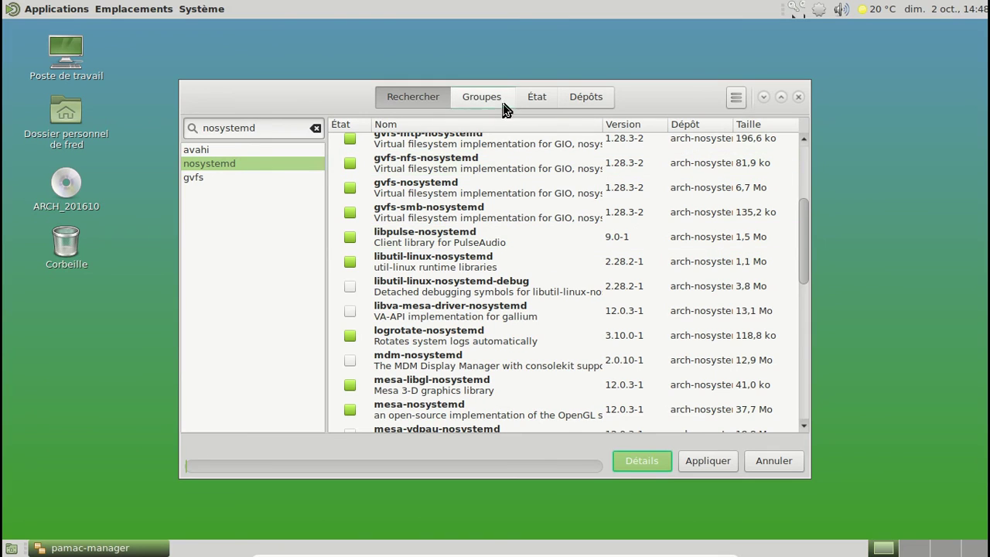
# Search pulseaudio and install pulseaudio 9.0-1 with rtkit, webrtc-audio-processing and sbc
pyautogui.doubleClick(199, 127)
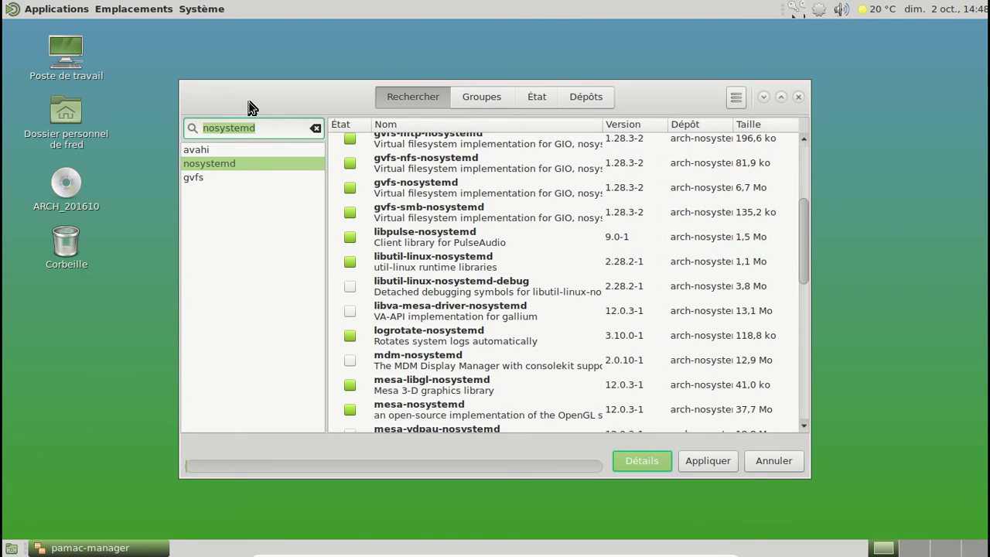
pyautogui.write('pula')
pyautogui.write('eaudio')
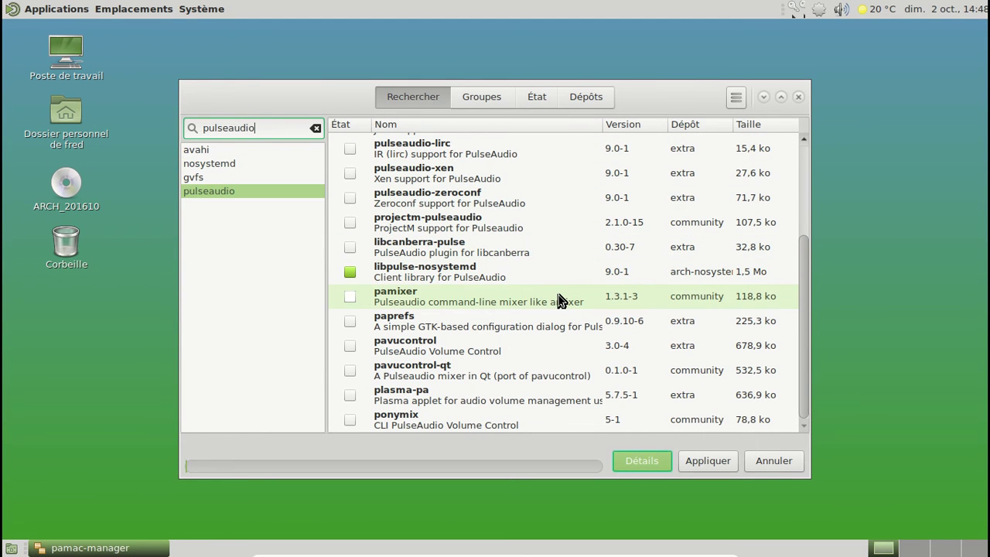
pyautogui.scroll(5, 563, 300)
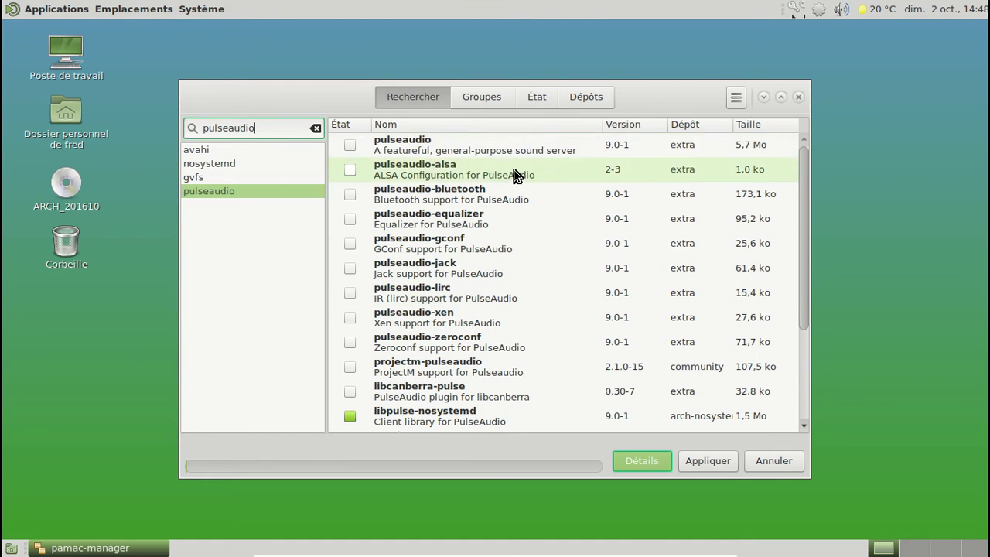
pyautogui.click(494, 147)
pyautogui.rightClick(496, 147)
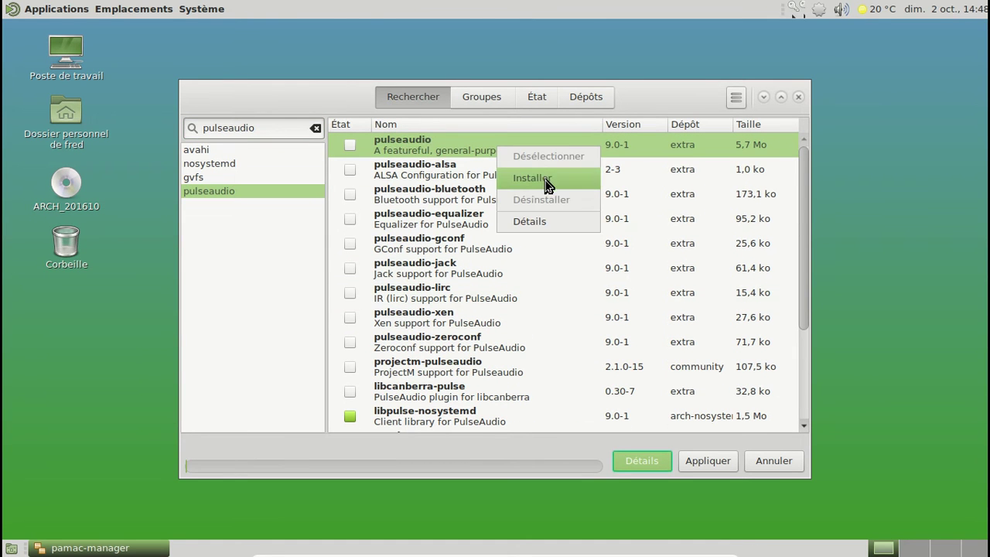
pyautogui.click(545, 181)
pyautogui.click(708, 461)
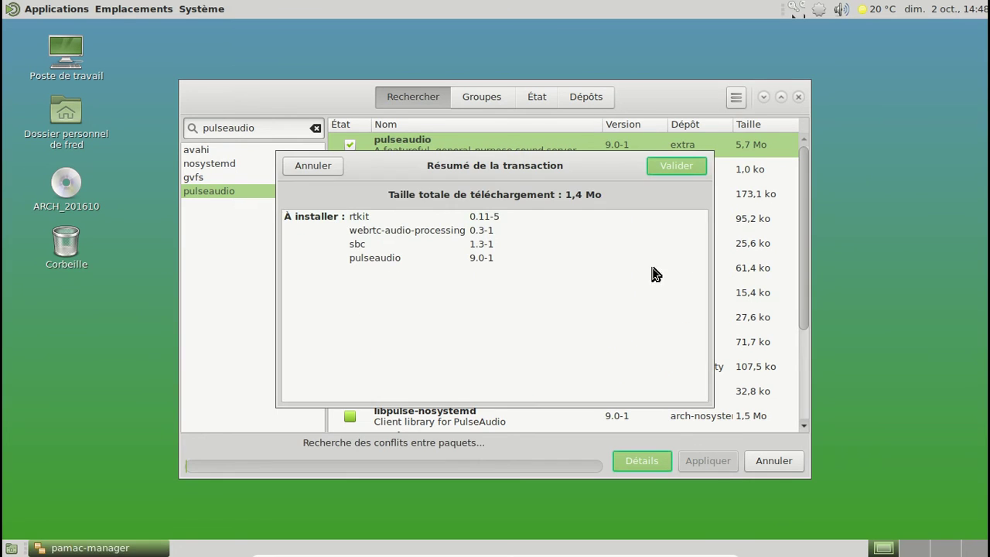
pyautogui.click(667, 170)
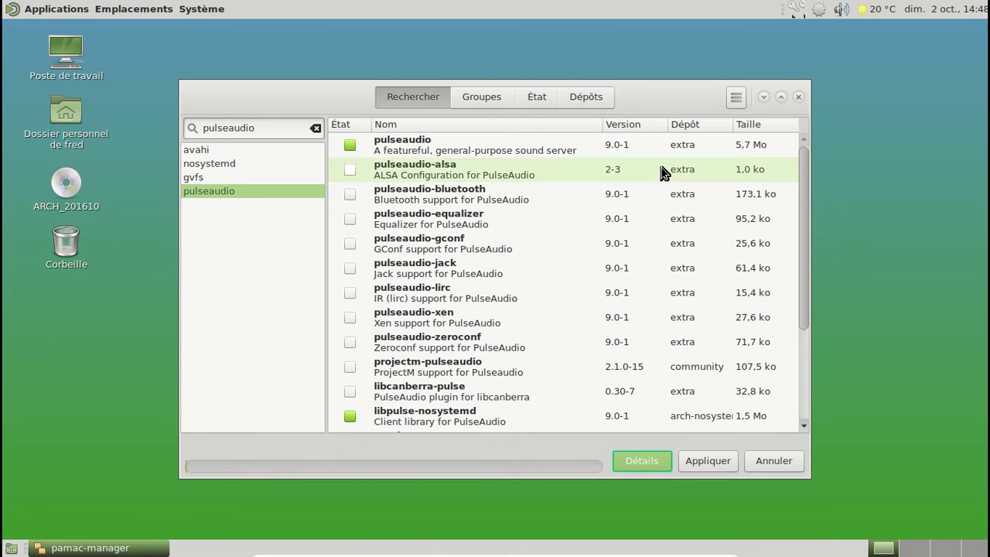
# Search gstreamer and mark gst-plugins-bad and gst-libav for installation
pyautogui.moveTo(273, 127); pyautogui.dragTo(195, 126)
pyautogui.write('gstreamer')
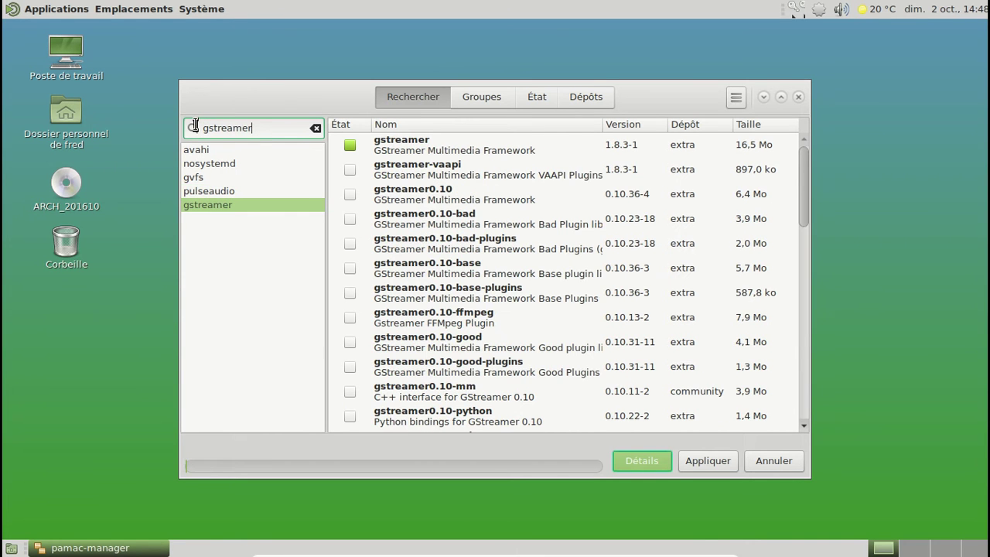
pyautogui.scroll(-5, 543, 218)
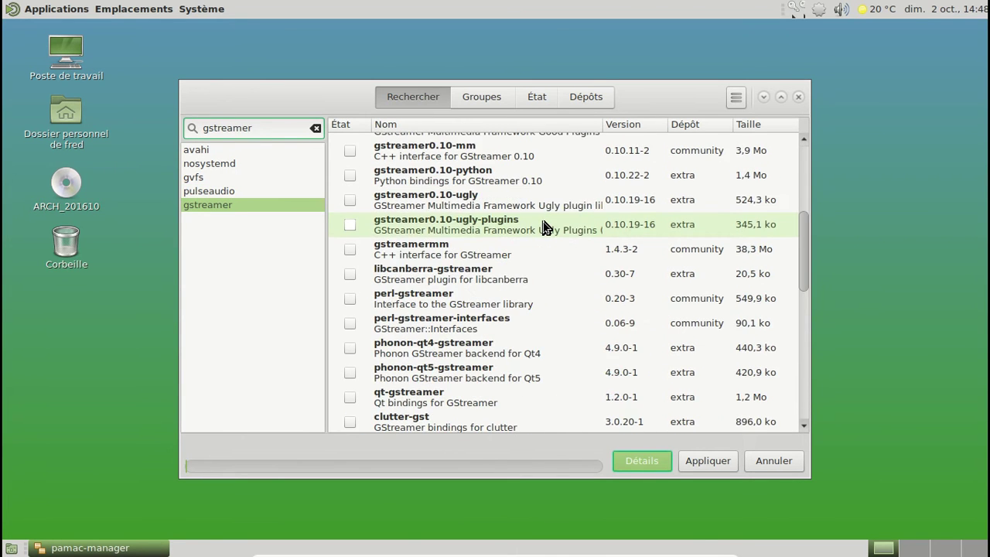
pyautogui.scroll(-4, 543, 227)
pyautogui.scroll(-1, 543, 226)
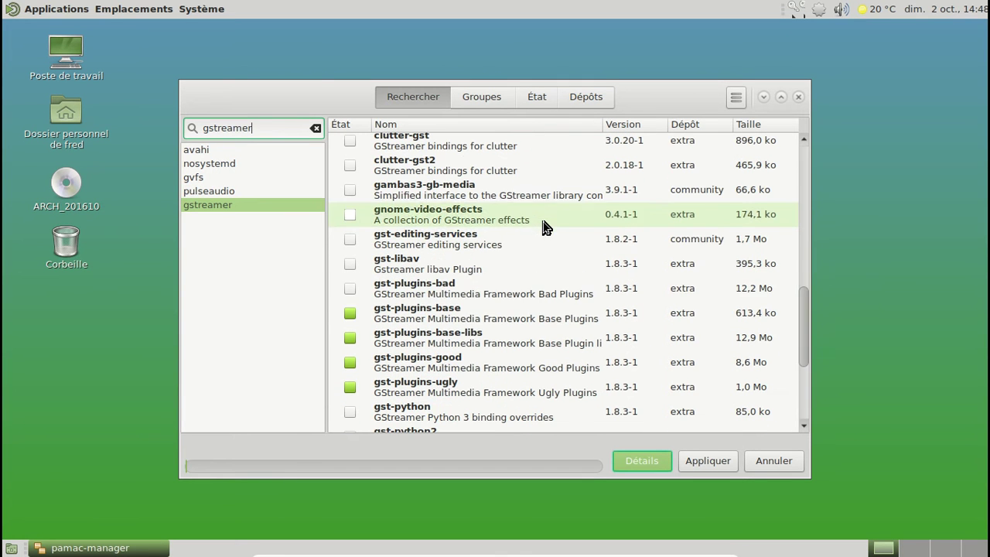
pyautogui.rightClick(464, 289)
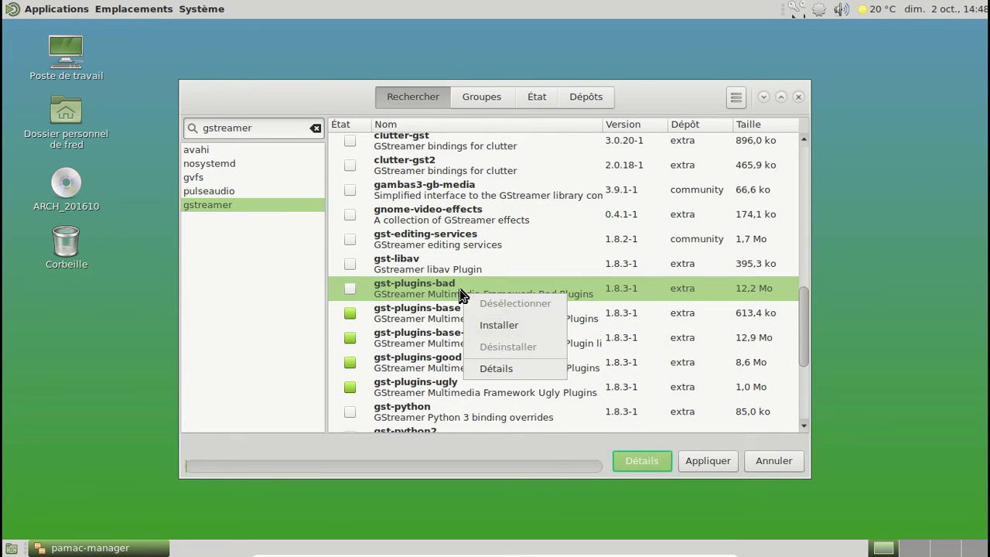
pyautogui.click(518, 325)
pyautogui.scroll(-3, 587, 216)
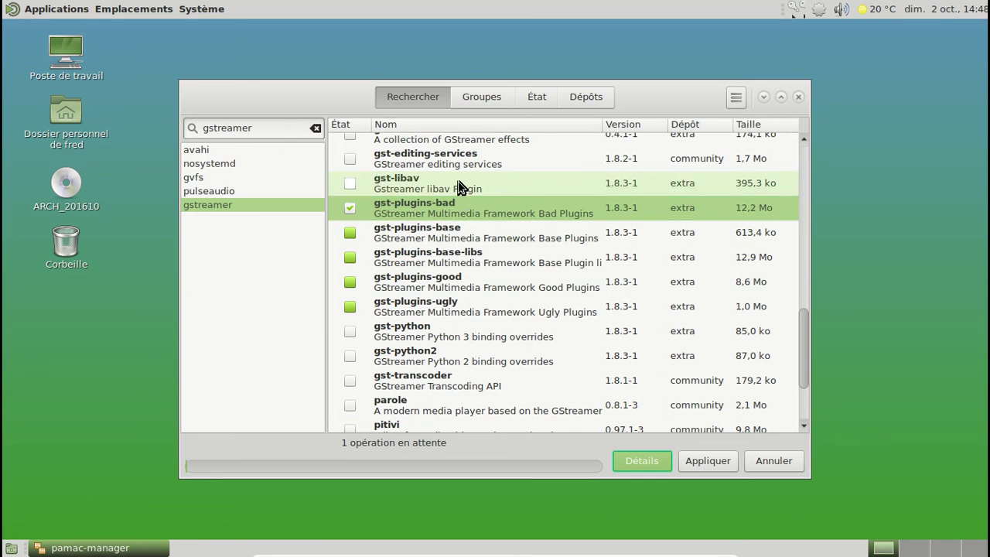
pyautogui.rightClick(460, 188)
pyautogui.click(506, 217)
# Apply and confirm installing gst-libav and gst-plugins-bad with their dependencies
pyautogui.scroll(-5, 575, 327)
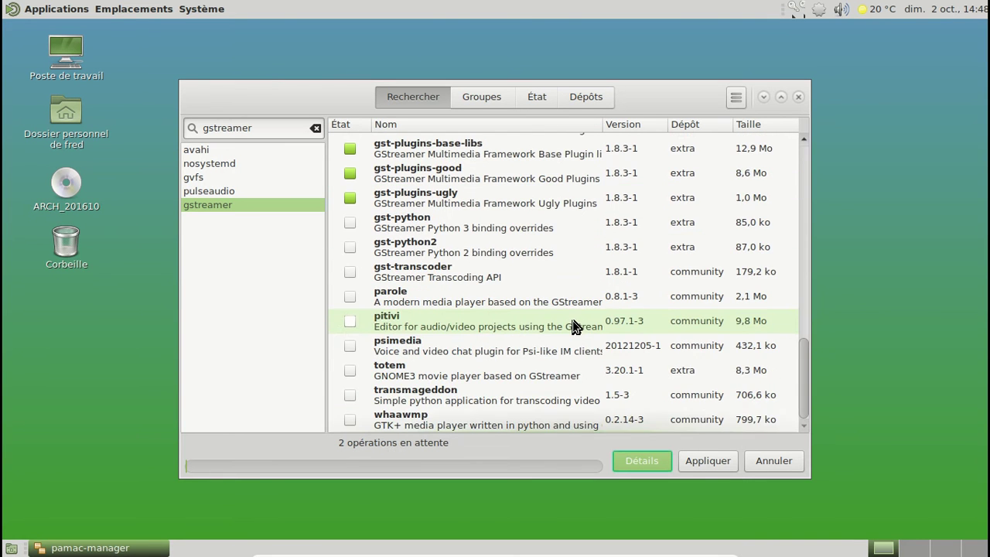
pyautogui.scroll(6, 574, 327)
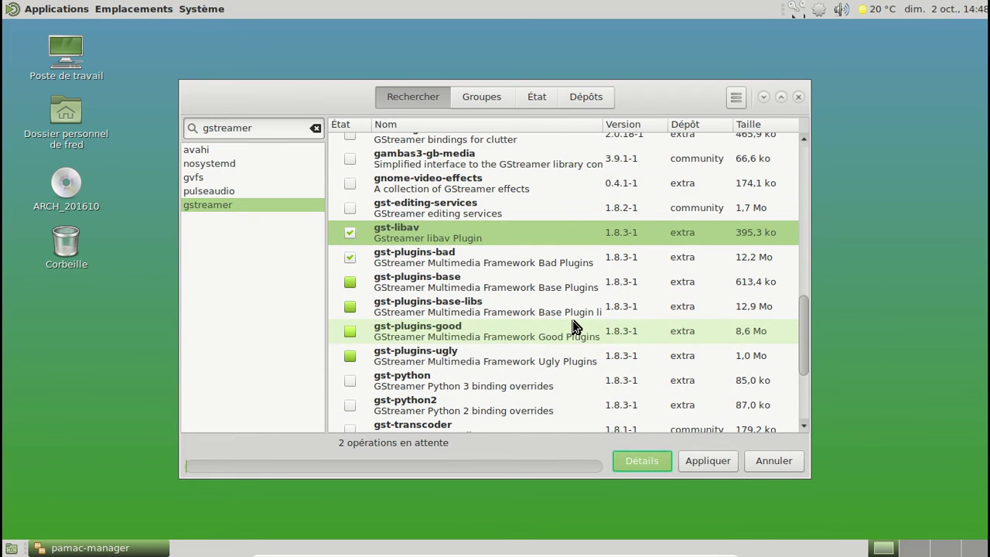
pyautogui.click(705, 460)
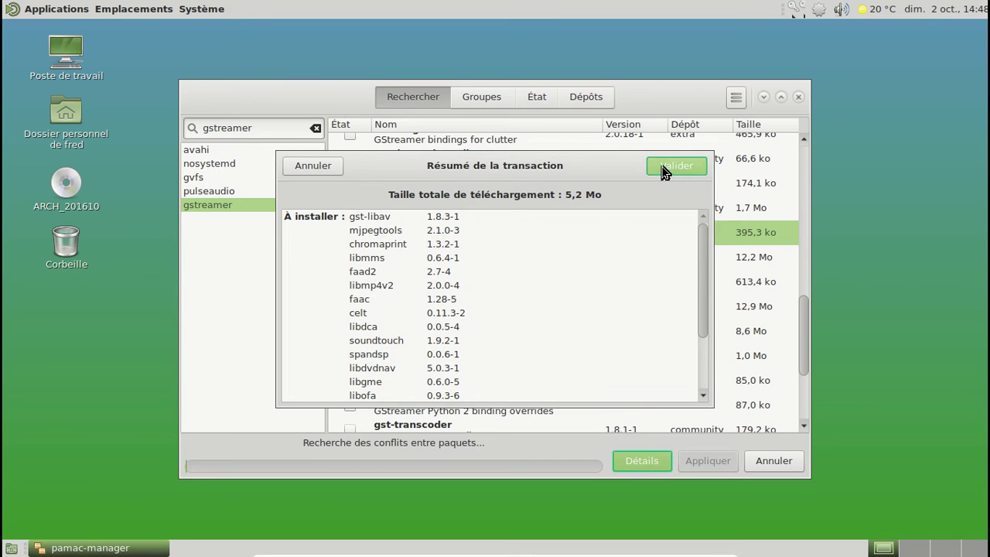
pyautogui.moveTo(700, 247); pyautogui.dragTo(698, 364)
pyautogui.scroll(3, 698, 247)
pyautogui.click(677, 166)
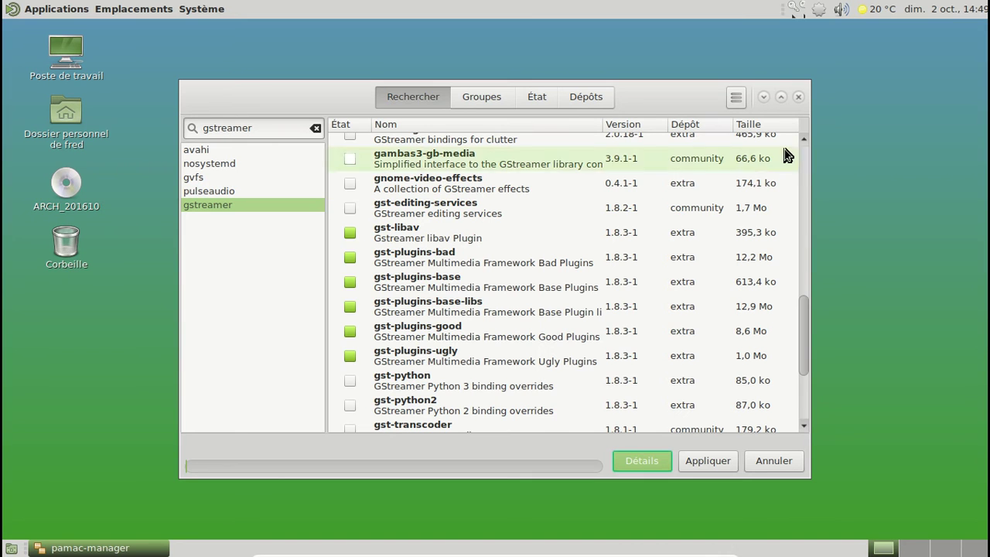
# Clear the gstreamer search in Pamac and close the package manager
pyautogui.moveTo(804, 165); pyautogui.dragTo(807, 144)
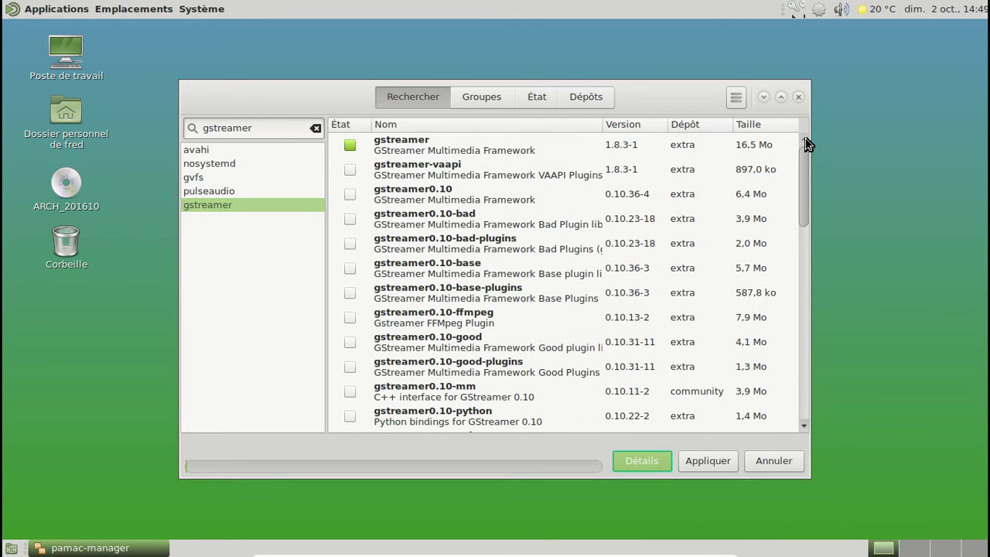
pyautogui.scroll(-10, 707, 195)
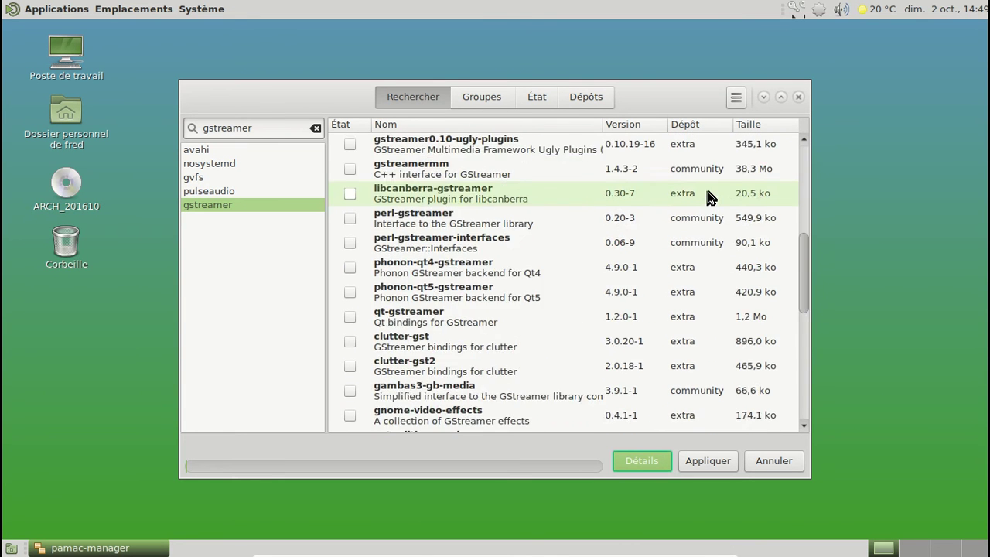
pyautogui.scroll(-5, 707, 195)
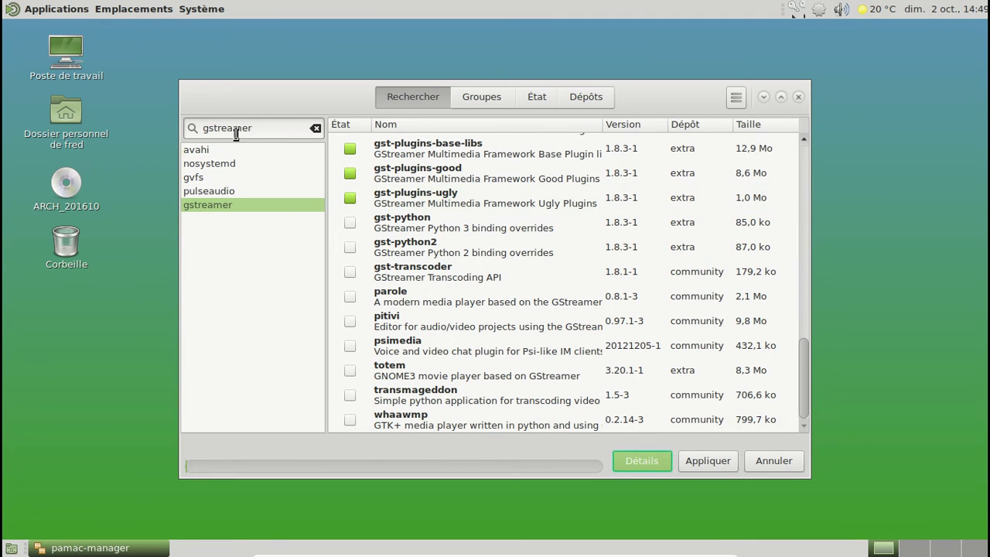
pyautogui.moveTo(268, 128); pyautogui.dragTo(188, 128)
pyautogui.press('BackSpace')
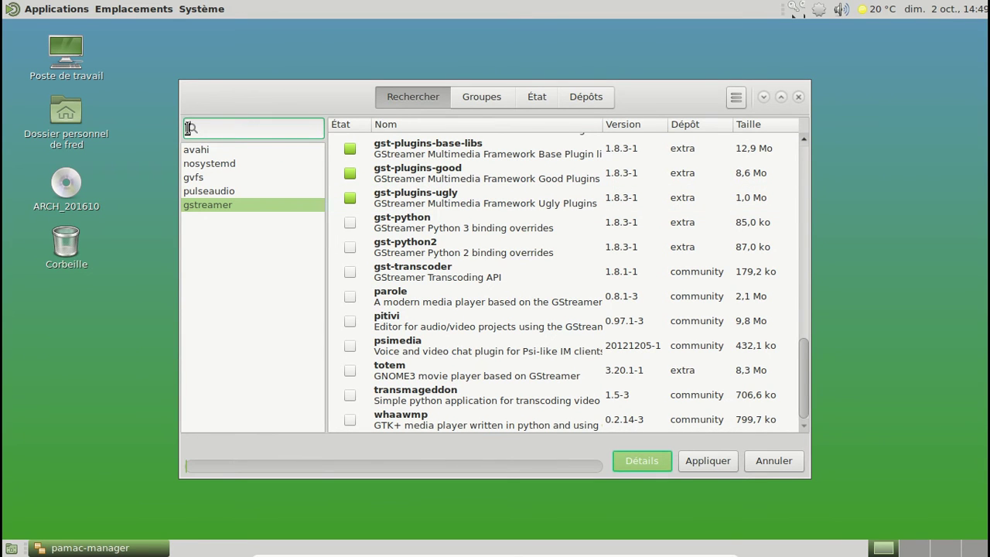
pyautogui.click(798, 96)
# Launch Terminal MATE from Applications > Outils système
pyautogui.click(57, 11)
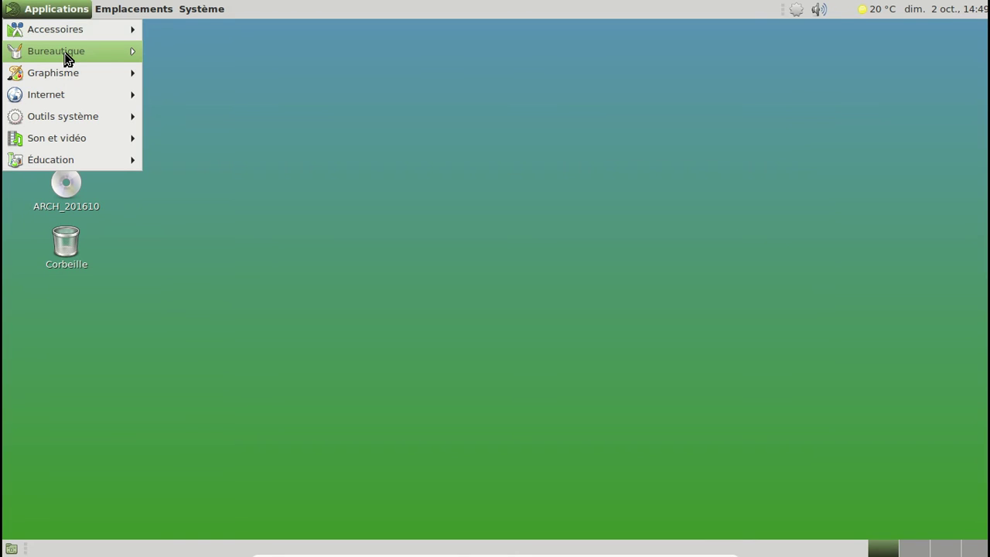
pyautogui.moveTo(60, 55)
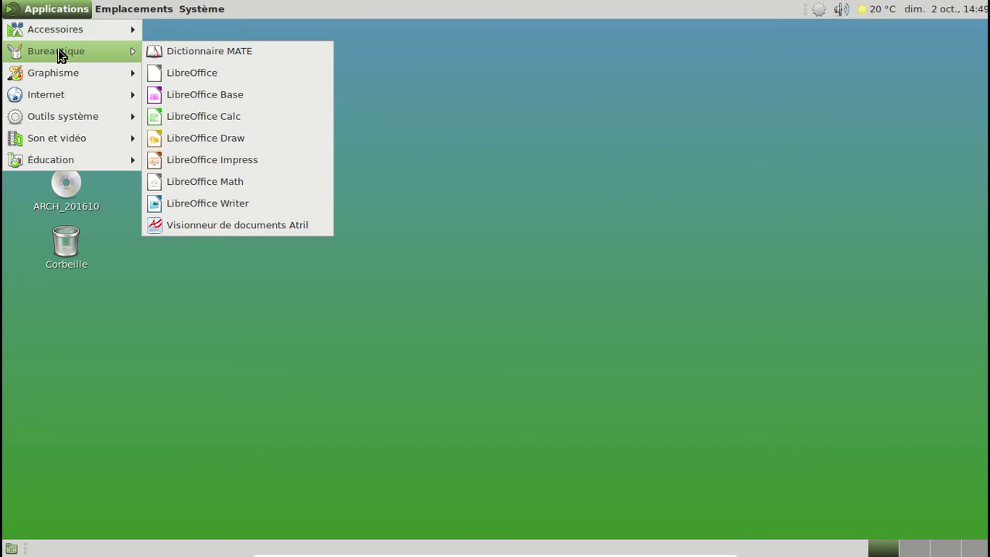
pyautogui.click(194, 21)
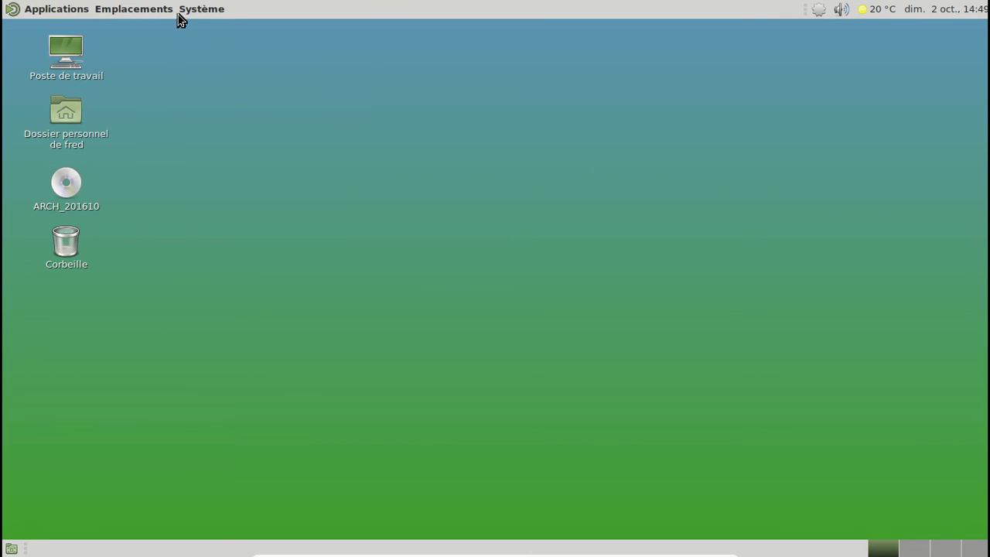
pyautogui.click(87, 10)
pyautogui.moveTo(99, 147)
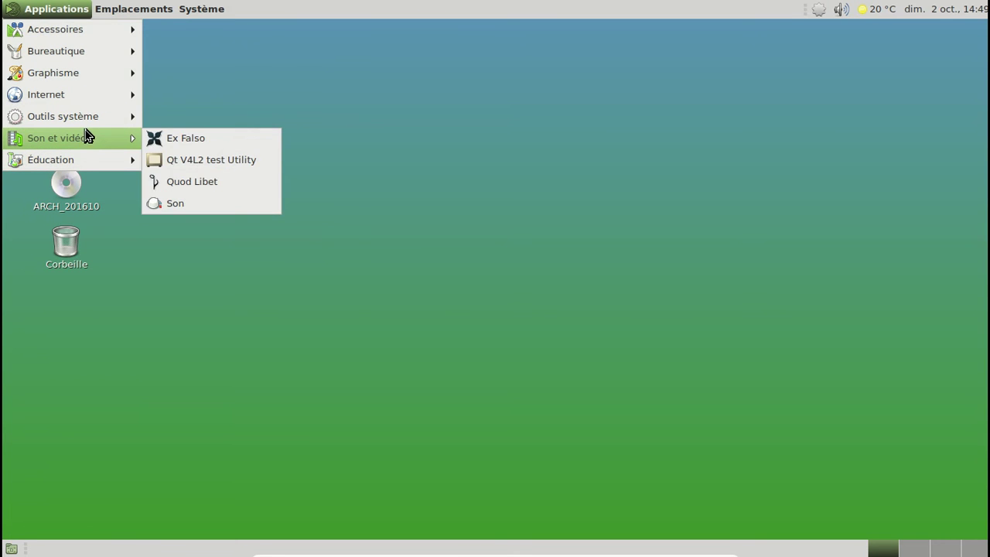
pyautogui.moveTo(88, 123)
pyautogui.click(249, 294)
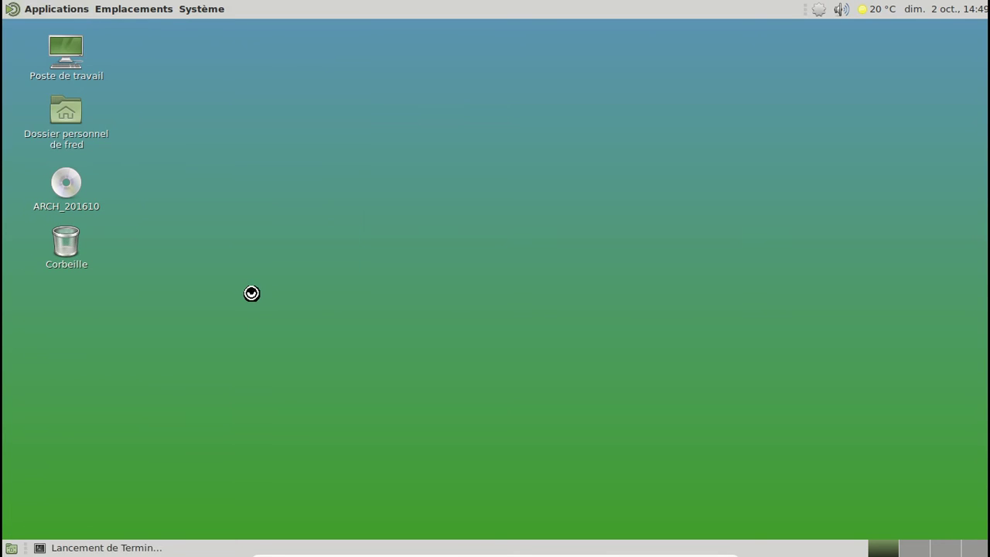
# Add avahi-daemon and avahi-dnsconfd to the default runlevel with sudo rc-update add
pyautogui.write('sudo rc')
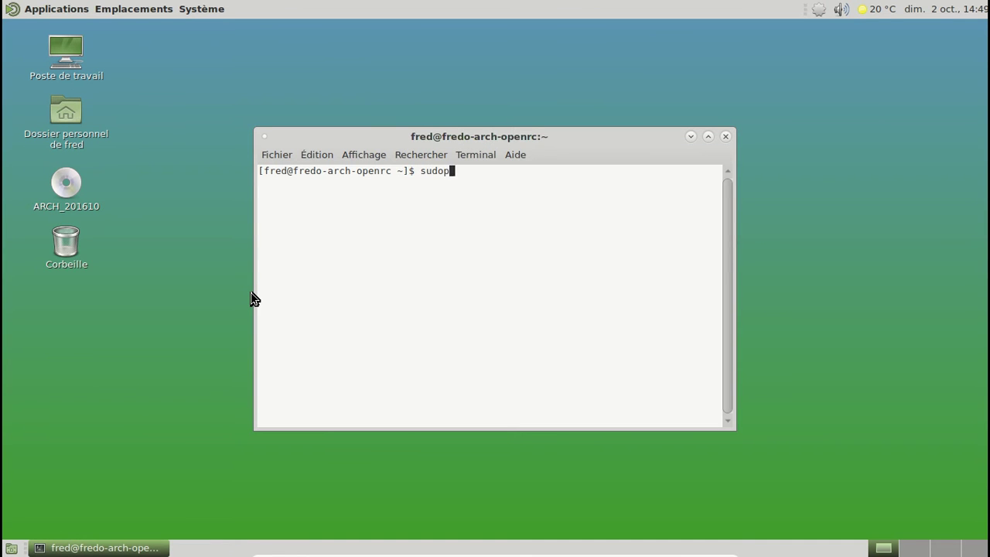
pyautogui.write('-update add avahi-dae')
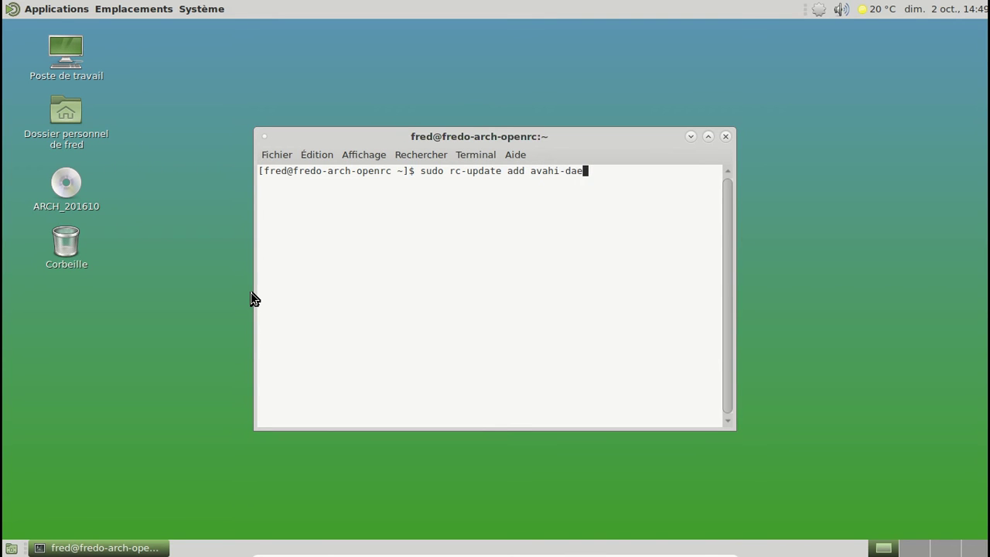
pyautogui.write('mon default')
pyautogui.press('Return')
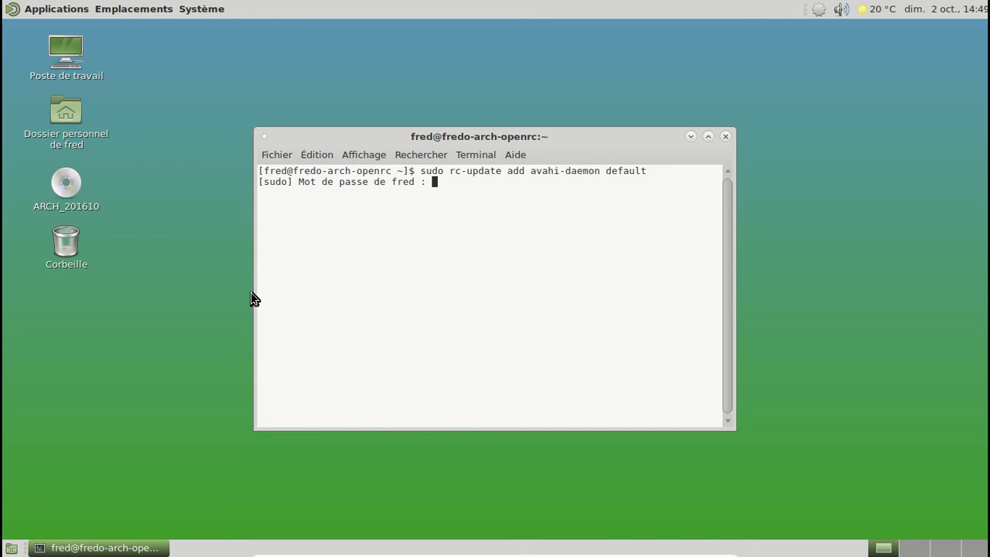
pyautogui.press('Return')
pyautogui.press('Up')
pyautogui.press('Left')
pyautogui.press('Left')
pyautogui.press('Left')
pyautogui.press('Left')
pyautogui.press('Left')
pyautogui.press('Left')
pyautogui.press('Left')
pyautogui.press('Left')
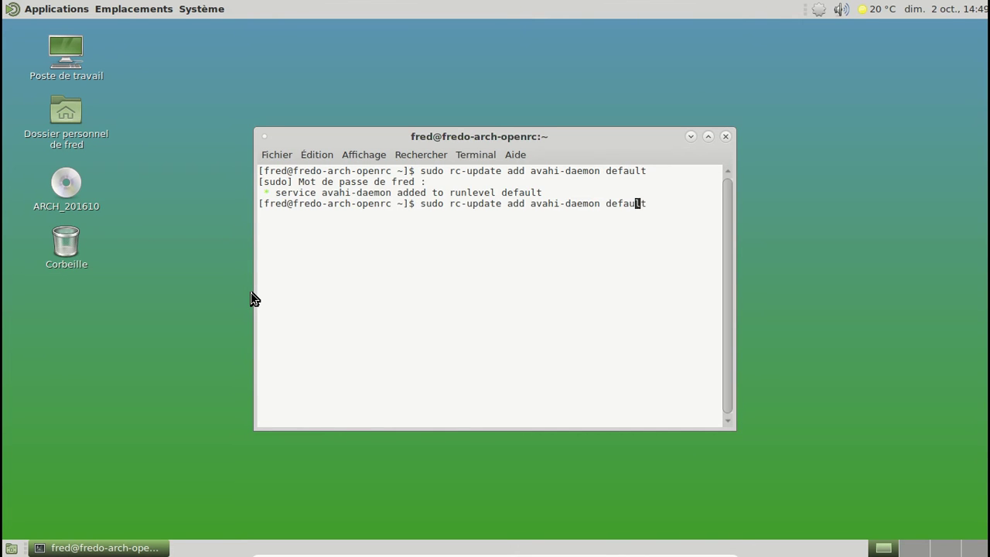
pyautogui.press('BackSpace')
pyautogui.press('BackSpace')
pyautogui.press('BackSpace')
pyautogui.press('BackSpace')
pyautogui.press('BackSpace')
pyautogui.write('nsconfd')
pyautogui.press('Return')
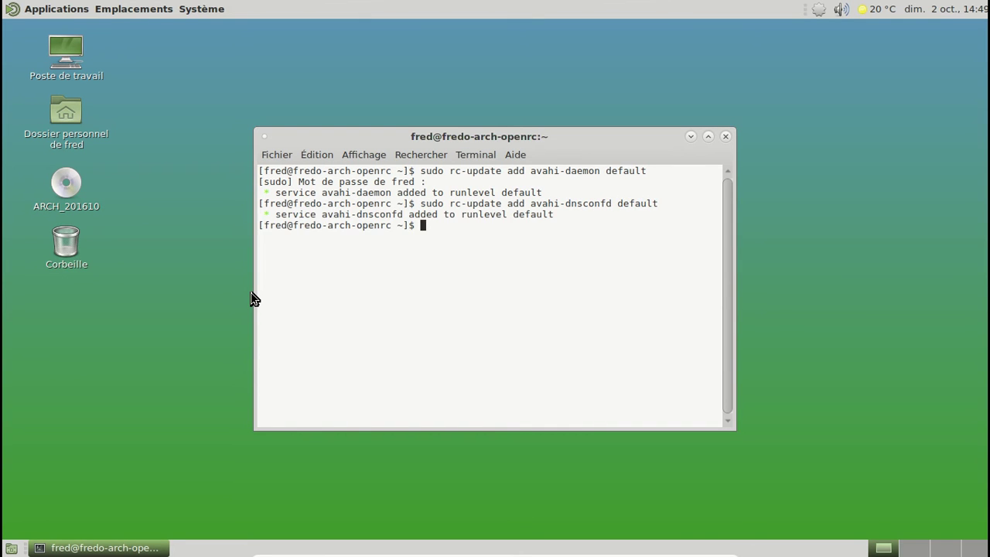
# List every service with its runlevel using sudo rc-update
pyautogui.write('sudo rec')
pyautogui.press('BackSpace')
pyautogui.press('BackSpace')
pyautogui.write('c-ui')
pyautogui.press('BackSpace')
pyautogui.write('pdate')
pyautogui.press('Return')
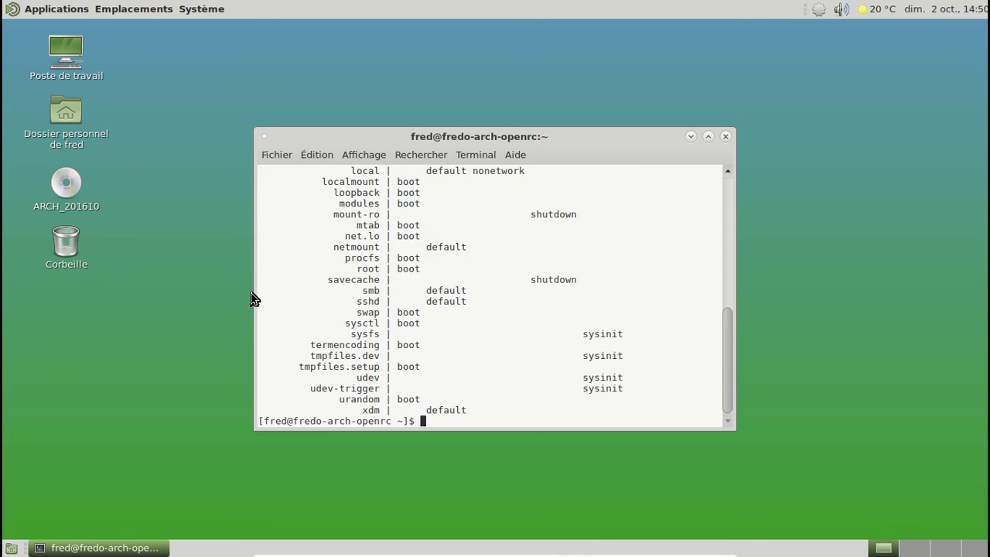
# Try running sudo rc-update restart
pyautogui.press('Up')
pyautogui.write('resta')
pyautogui.press('BackSpace')
pyautogui.write('art')
pyautogui.press('Return')
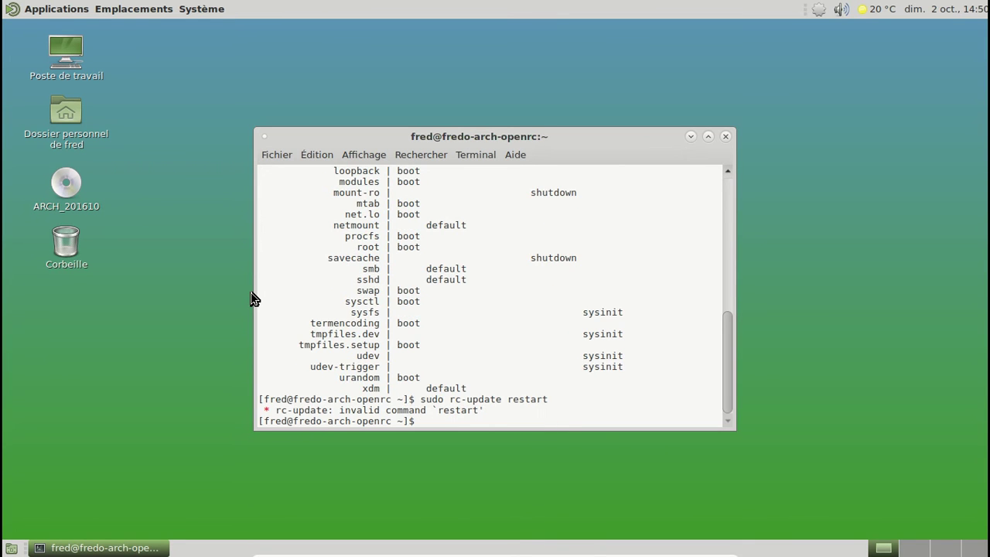
# Read through the rc-update manual page with man rc-update, then quit it
pyautogui.write('man e')
pyautogui.press('BackSpace')
pyautogui.write('rc-update')
pyautogui.press('Return')
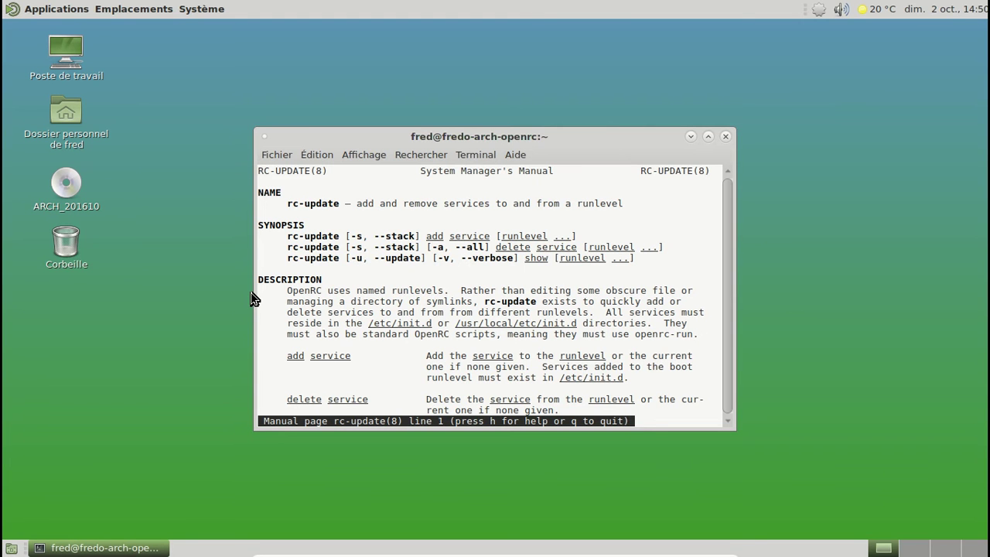
pyautogui.press('space')
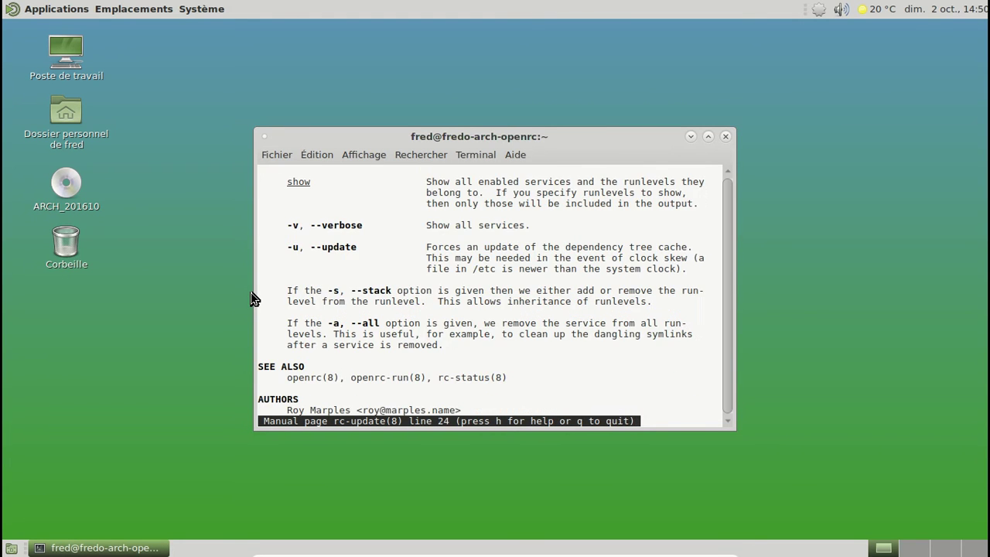
pyautogui.press('space')
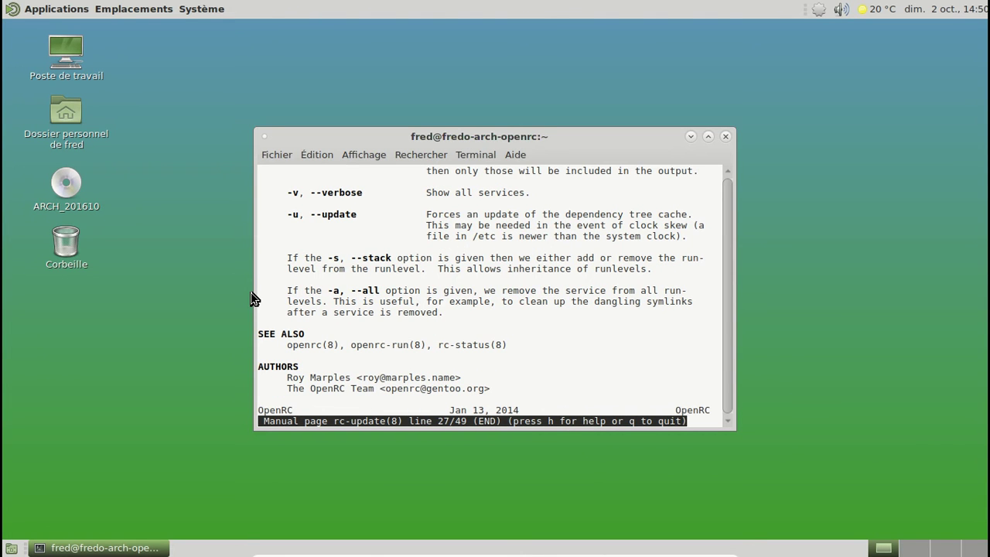
pyautogui.press('q')
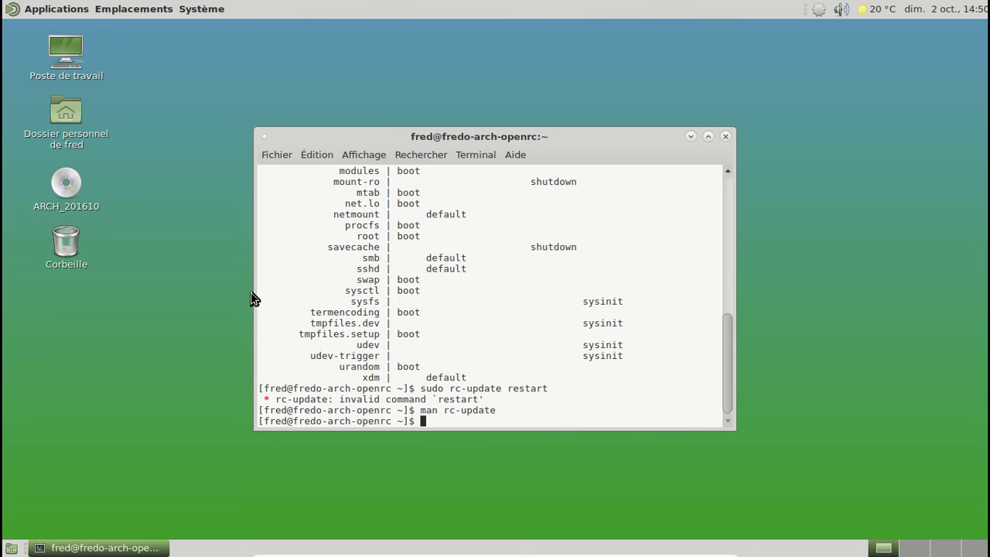
# Run rc-status to check which default-runlevel services are started
pyautogui.press('Up')
pyautogui.press('Up')
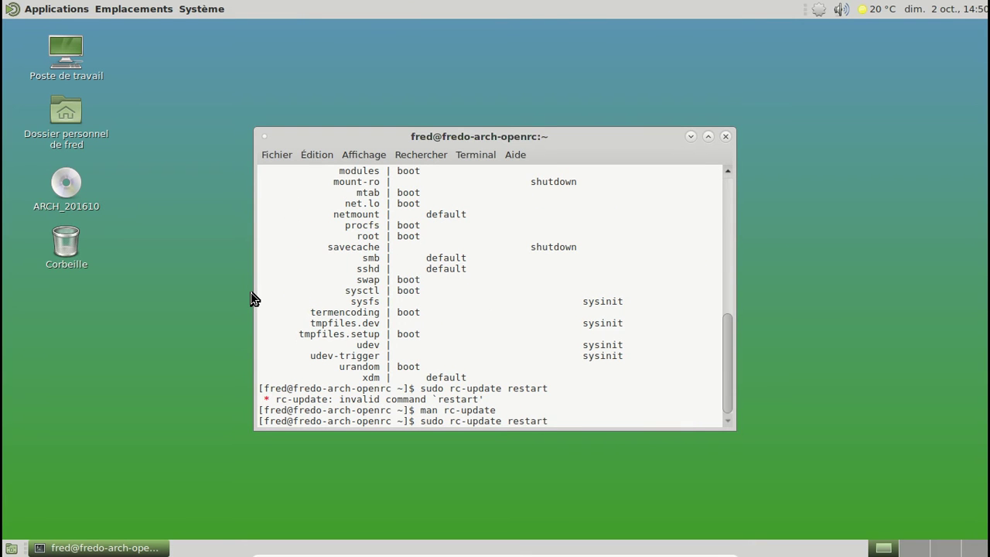
pyautogui.press('BackSpace')
pyautogui.press('BackSpace')
pyautogui.press('BackSpace')
pyautogui.press('BackSpace')
pyautogui.press('BackSpace')
pyautogui.press('BackSpace')
pyautogui.press('BackSpace')
pyautogui.press('BackSpace')
pyautogui.press('BackSpace')
pyautogui.press('BackSpace')
pyautogui.press('BackSpace')
pyautogui.press('BackSpace')
pyautogui.press('BackSpace')
pyautogui.press('BackSpace')
pyautogui.press('BackSpace')
pyautogui.press('BackSpace')
pyautogui.press('BackSpace')
pyautogui.press('BackSpace')
pyautogui.press('BackSpace')
pyautogui.press('BackSpace')
pyautogui.write('rc-s')
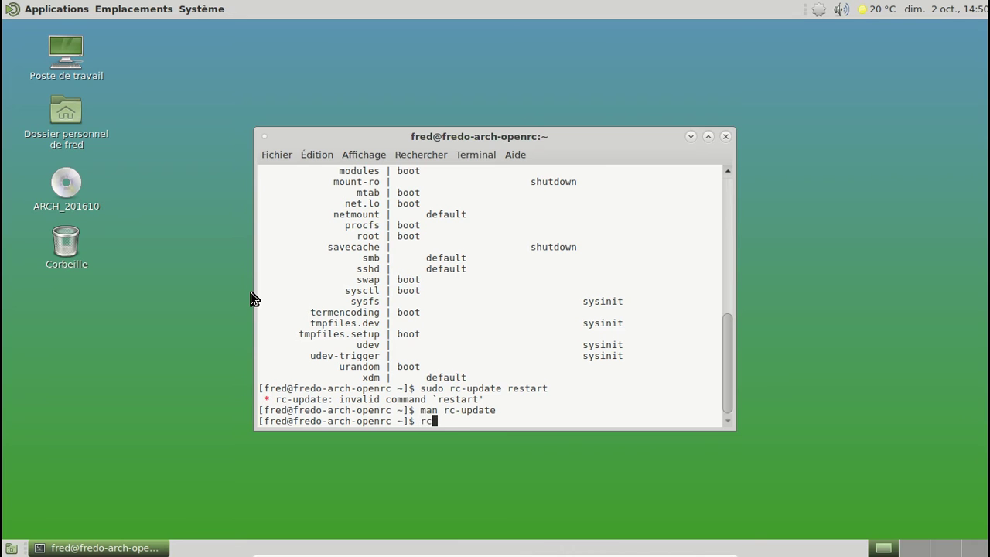
pyautogui.write('tatui')
pyautogui.press('BackSpace')
pyautogui.write('s')
pyautogui.press('Return')
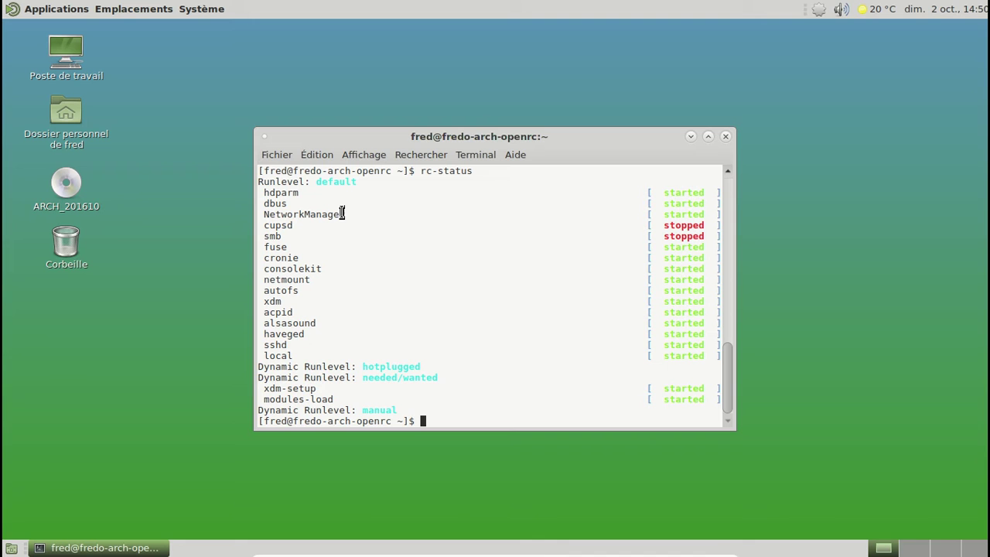
# Add NetworkManager to the default runlevel with sudo rc-update add NetworkManager default
pyautogui.press('Up')
pyautogui.press('BackSpace')
pyautogui.press('BackSpace')
pyautogui.press('BackSpace')
pyautogui.press('BackSpace')
pyautogui.press('BackSpace')
pyautogui.press('BackSpace')
pyautogui.press('BackSpace')
pyautogui.press('BackSpace')
pyautogui.press('BackSpace')
pyautogui.write('suy')
pyautogui.press('BackSpace')
pyautogui.write('do rc-update NetworkManager')
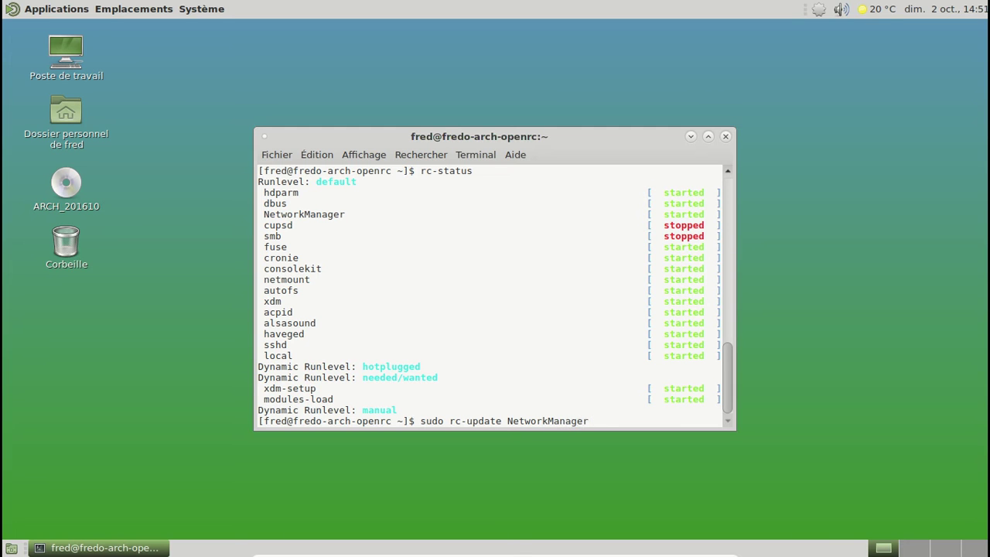
pyautogui.press('Left')
pyautogui.press('Left')
pyautogui.press('Left')
pyautogui.press('Left')
pyautogui.press('Left')
pyautogui.press('Left')
pyautogui.press('Left')
pyautogui.press('Left')
pyautogui.press('Left')
pyautogui.press('Left')
pyautogui.press('Left')
pyautogui.press('Left')
pyautogui.press('Left')
pyautogui.press('Left')
pyautogui.write('add')
pyautogui.press('End')
pyautogui.write('default')
pyautogui.press('Return')
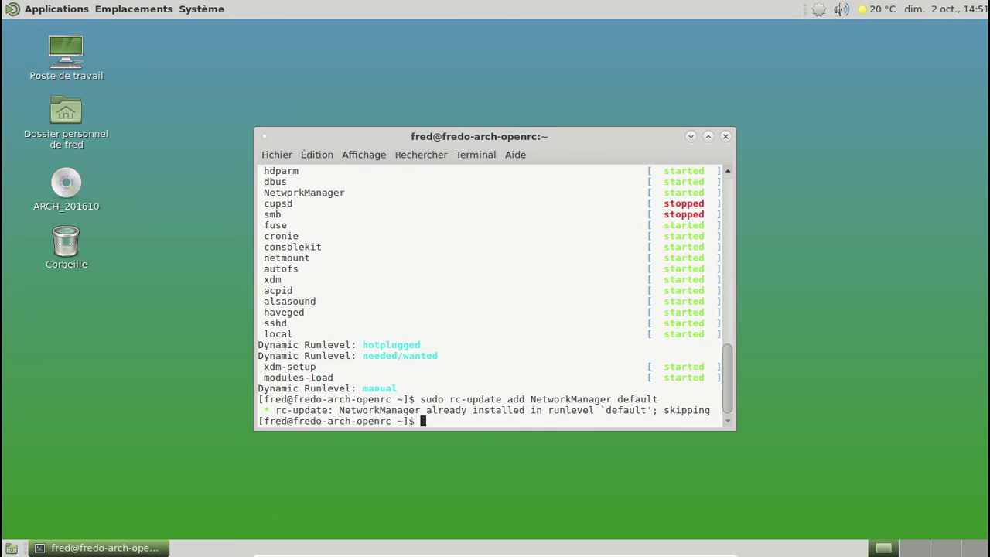
# Begin typing a yaourt -S network manager install command, then close the terminal window
pyautogui.press('Up')
pyautogui.press('Down')
pyautogui.write('yaou')
pyautogui.press('BackSpace')
pyautogui.press('BackSpace')
pyautogui.press('BackSpace')
pyautogui.write('aourt -S networkMana')
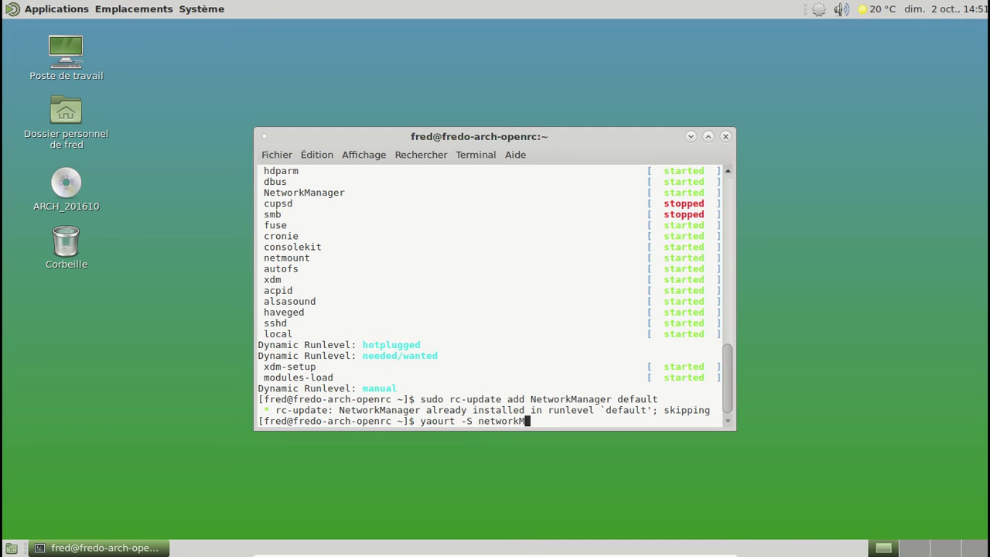
pyautogui.press('BackSpace')
pyautogui.press('BackSpace')
pyautogui.press('BackSpace')
pyautogui.press('BackSpace')
pyautogui.write('-m')
pyautogui.click(725, 137)
# Open Pamac from the tray icon and search for network manager
pyautogui.rightClick(818, 9)
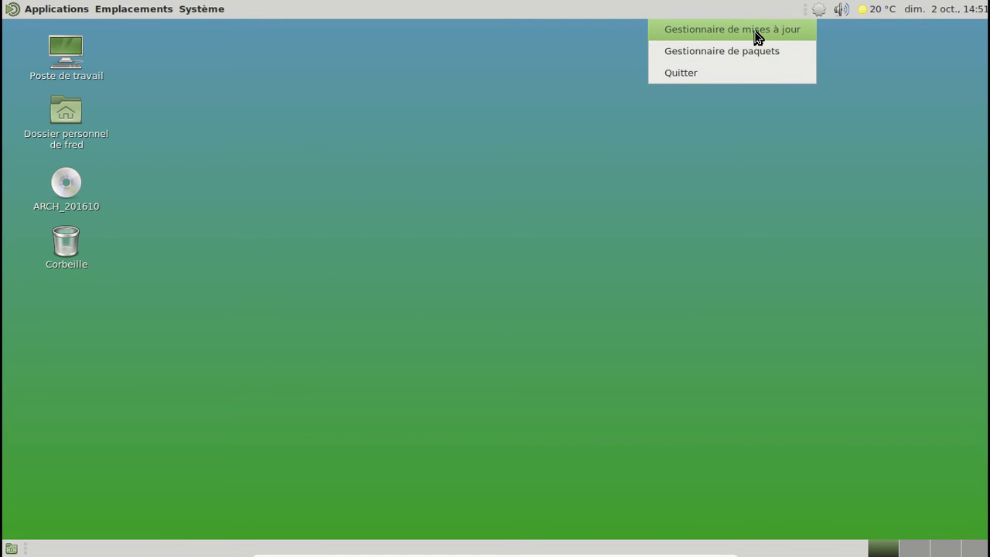
pyautogui.click(753, 54)
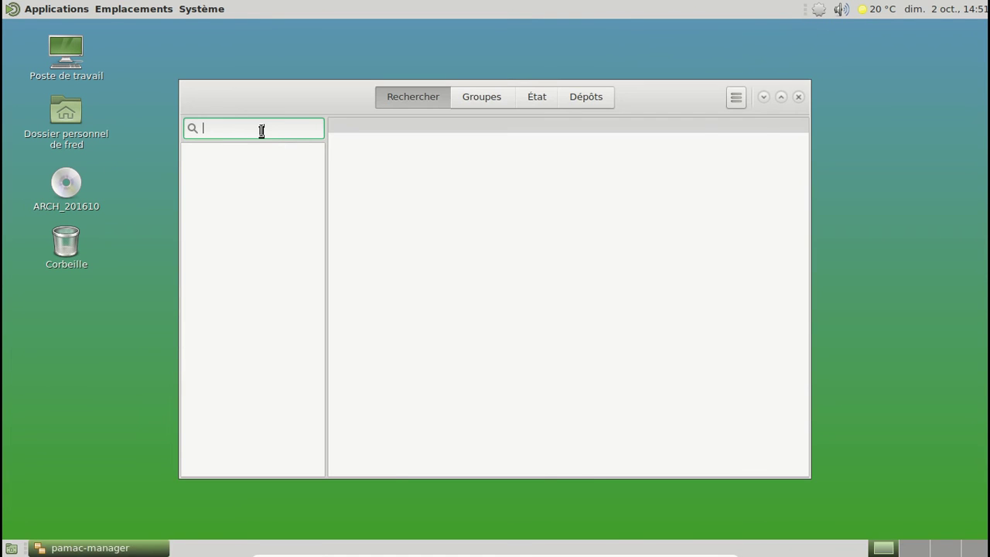
pyautogui.write('networkm')
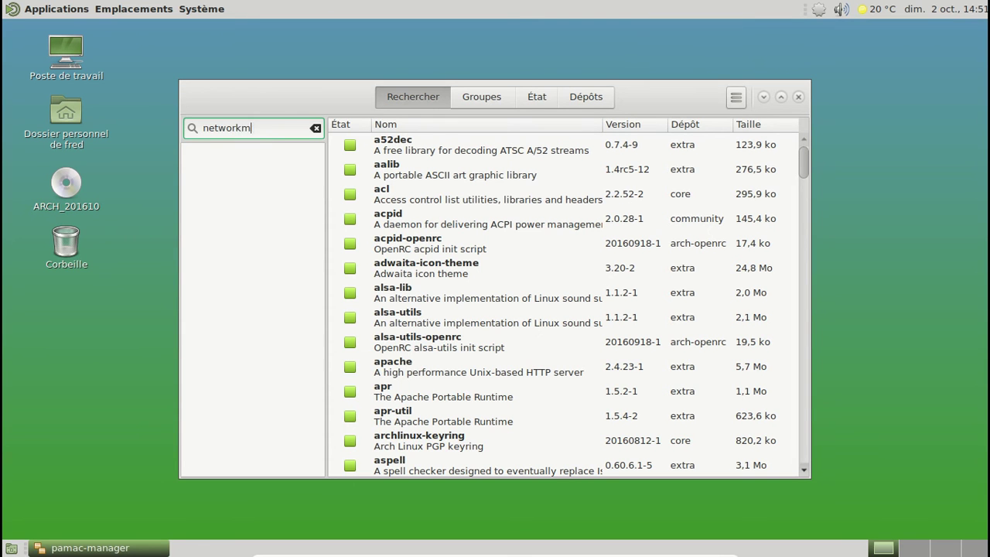
pyautogui.write('manager')
# Install network-manager-applet, confirming the transaction and authorising with the root password
pyautogui.click(387, 147)
pyautogui.click(348, 146)
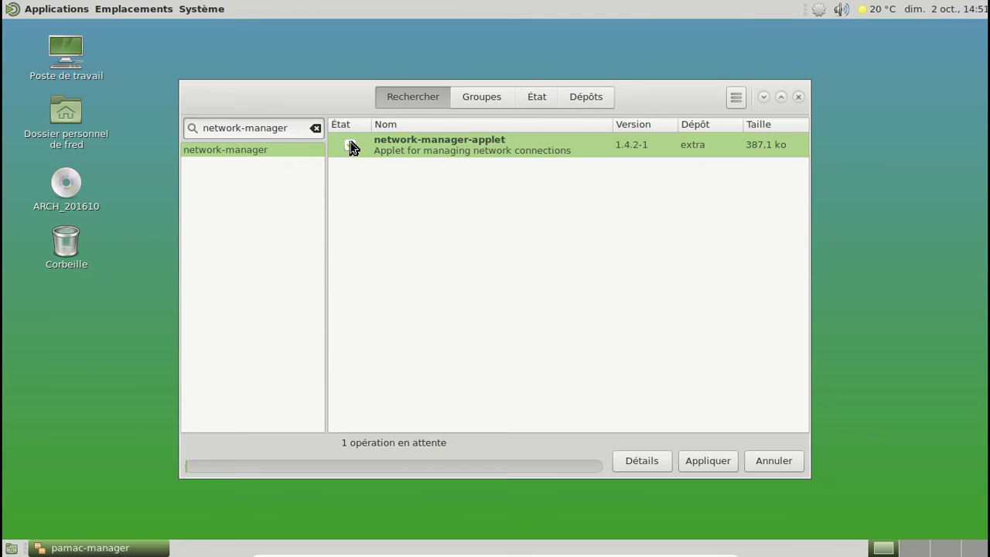
pyautogui.rightClick(352, 146)
pyautogui.click(647, 267)
pyautogui.click(707, 460)
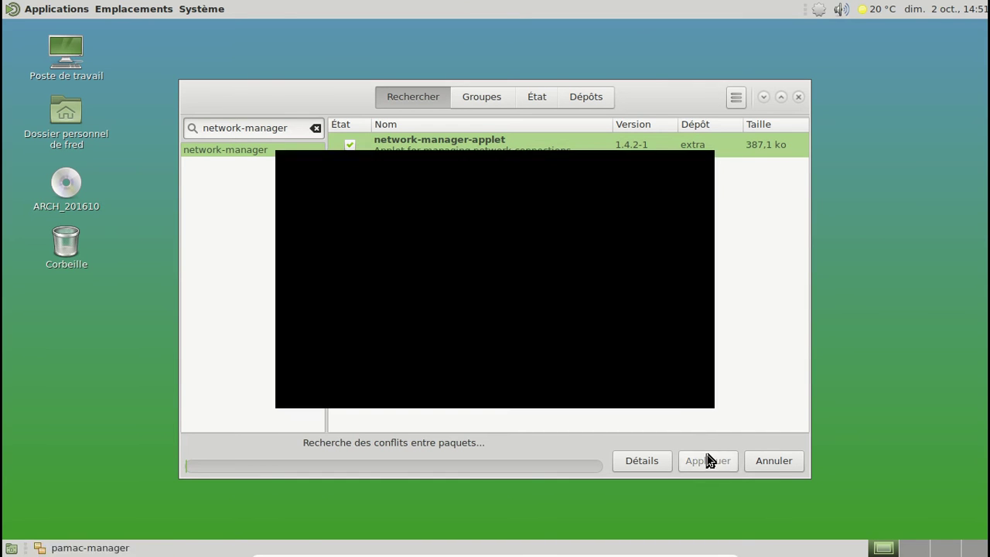
pyautogui.click(676, 166)
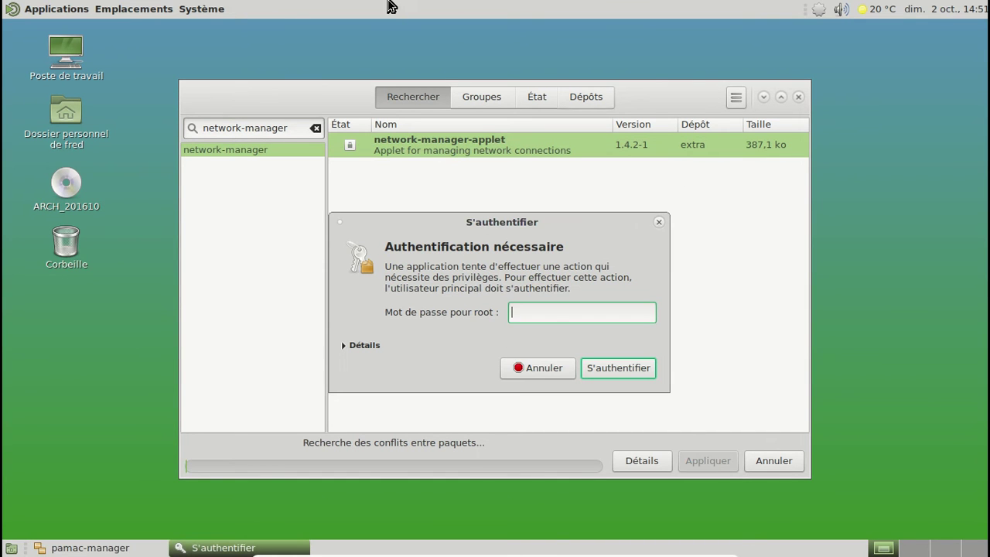
pyautogui.write('********')
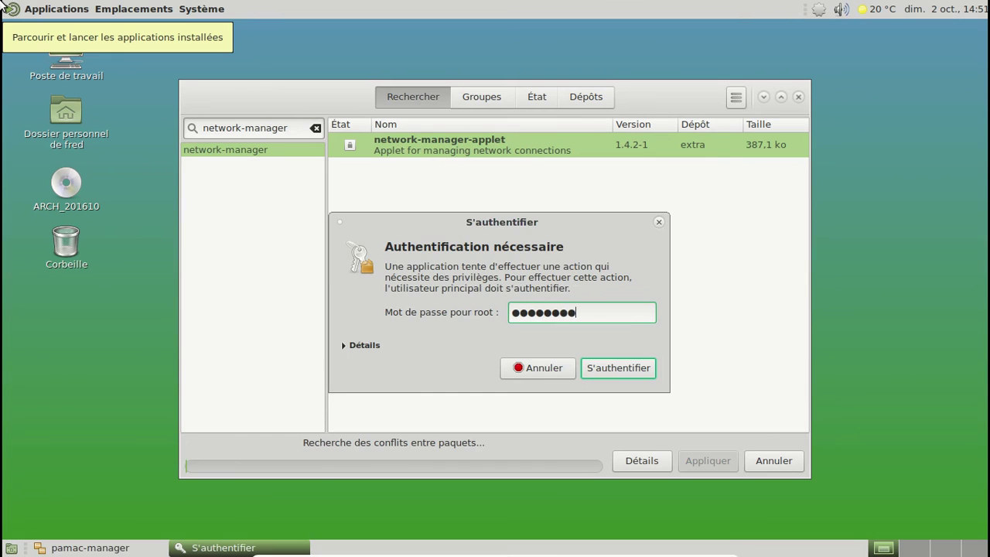
pyautogui.press('Return')
# Open and close the Home folder, then search Pamac for xdg-user-dirs
pyautogui.click(86, 137)
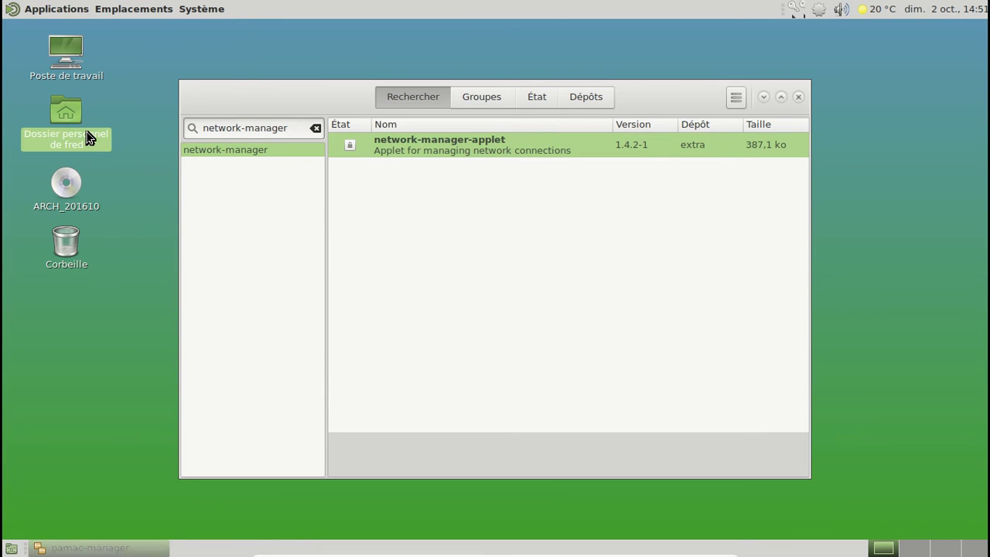
pyautogui.doubleClick(87, 137)
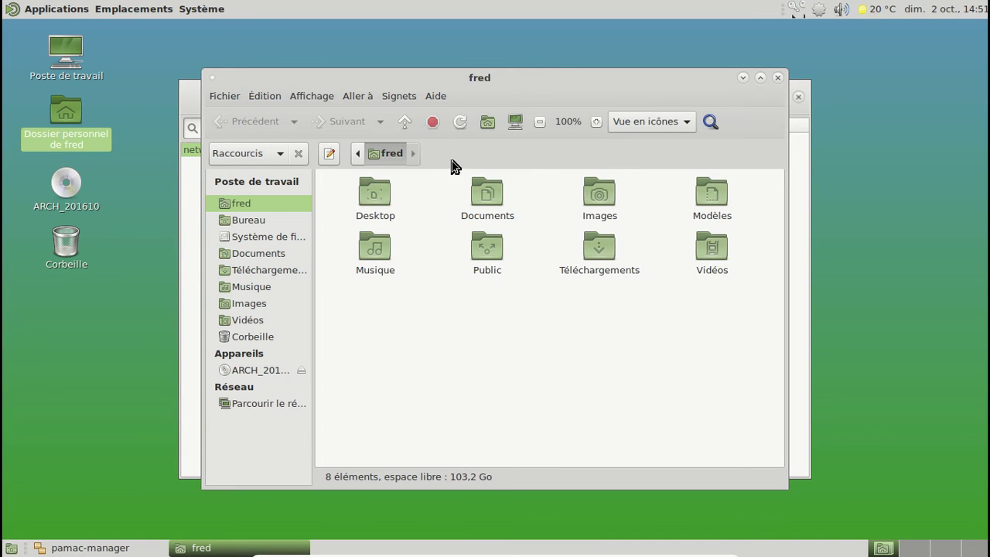
pyautogui.click(778, 78)
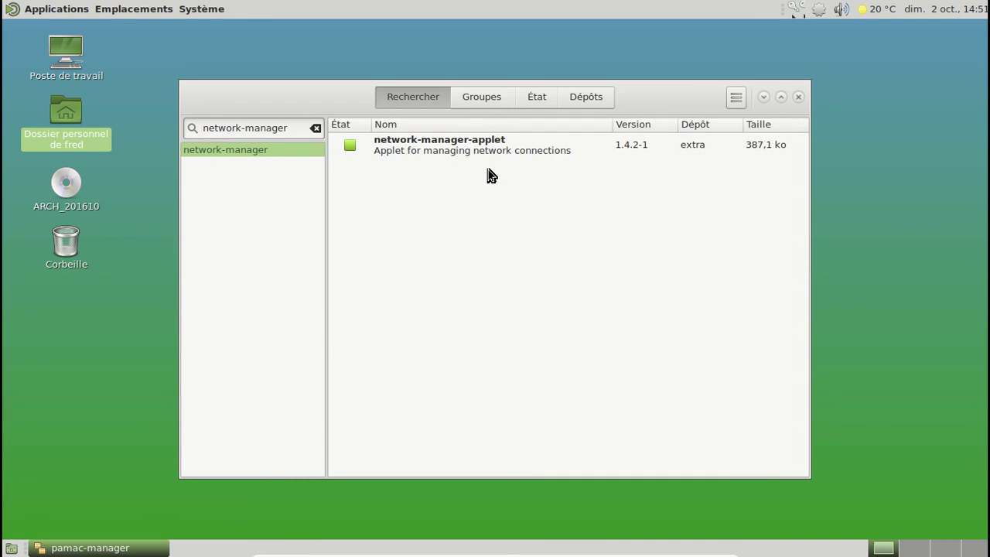
pyautogui.moveTo(295, 126); pyautogui.dragTo(202, 126)
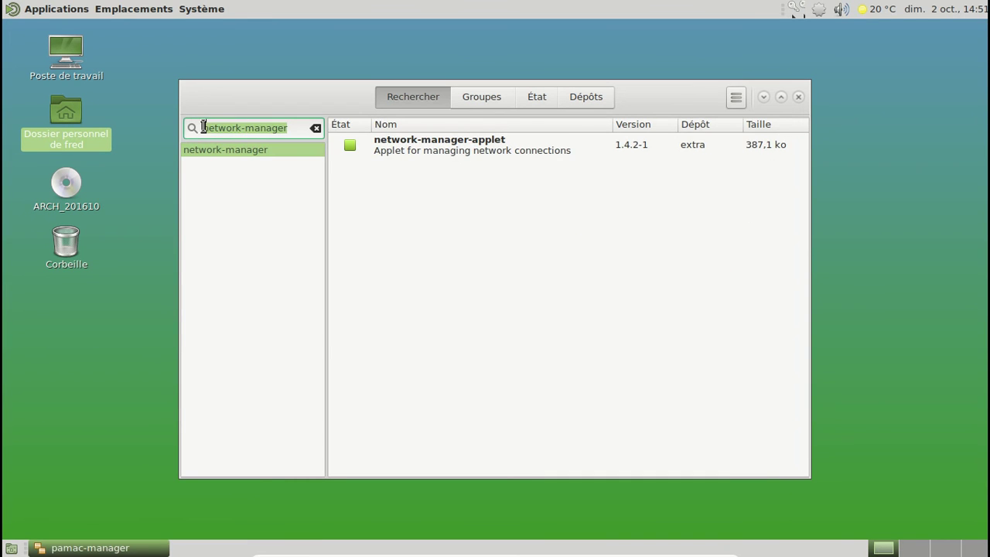
pyautogui.write('xdg-us')
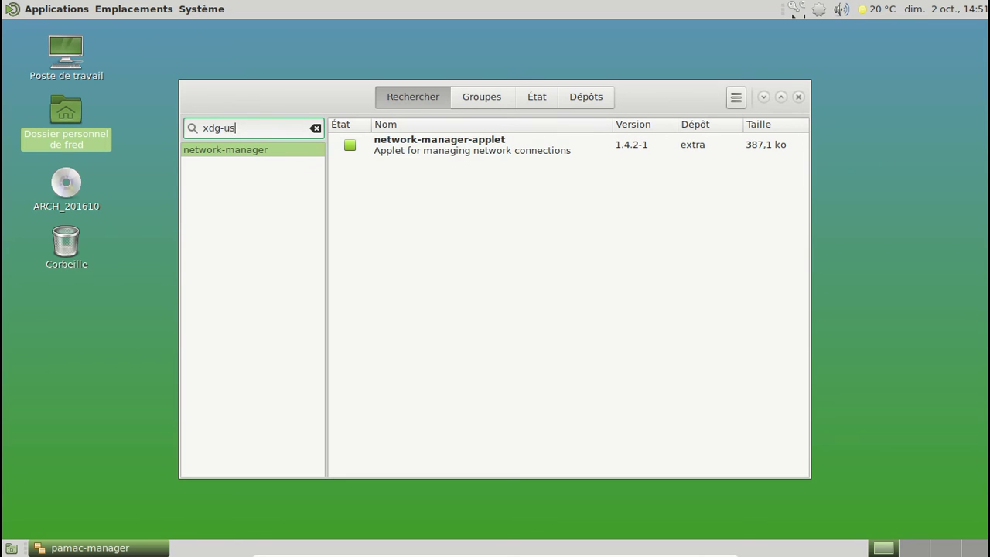
pyautogui.write('er-dirs')
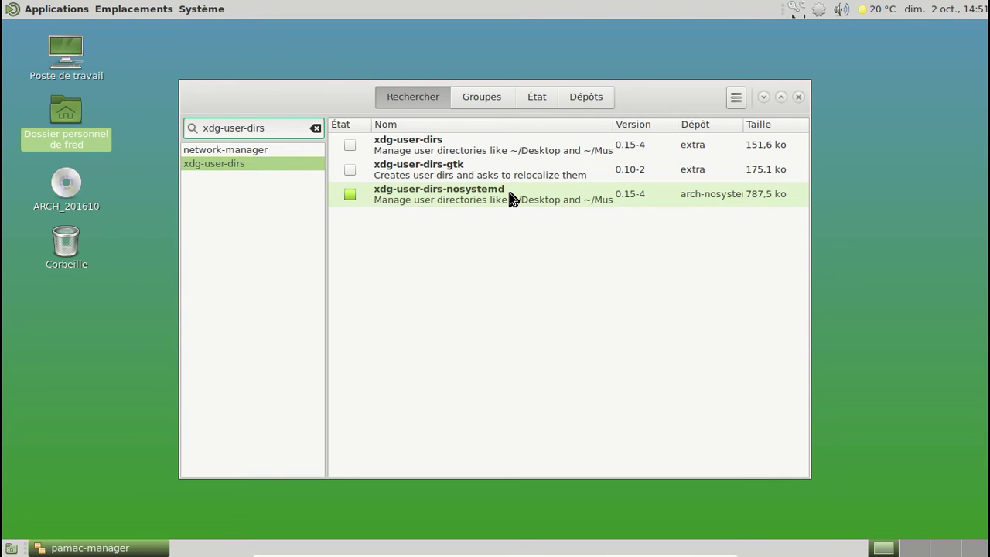
# Search Pamac for displaymanager, check displaymanager-openrc is installed, and close Pamac
pyautogui.moveTo(272, 129); pyautogui.dragTo(189, 129)
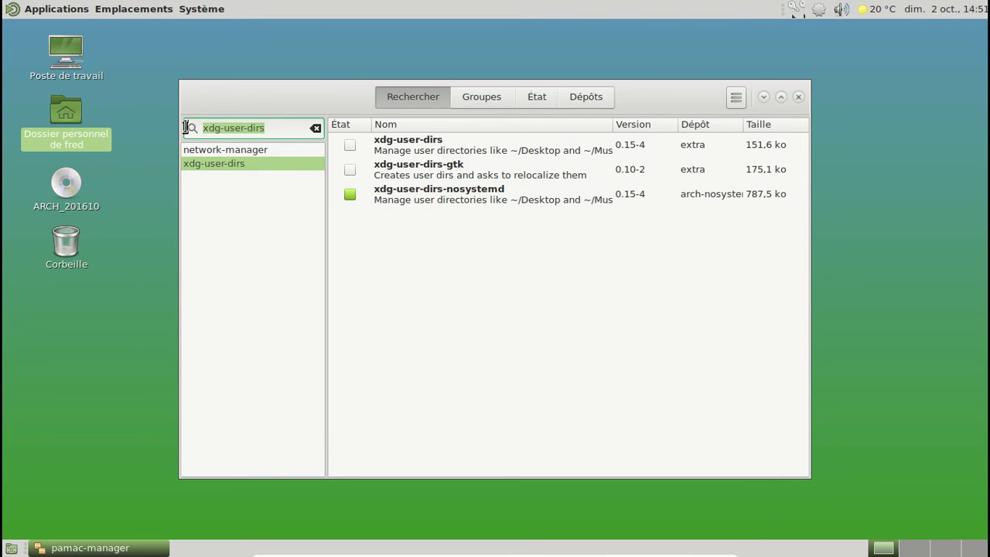
pyautogui.write('displaymanager')
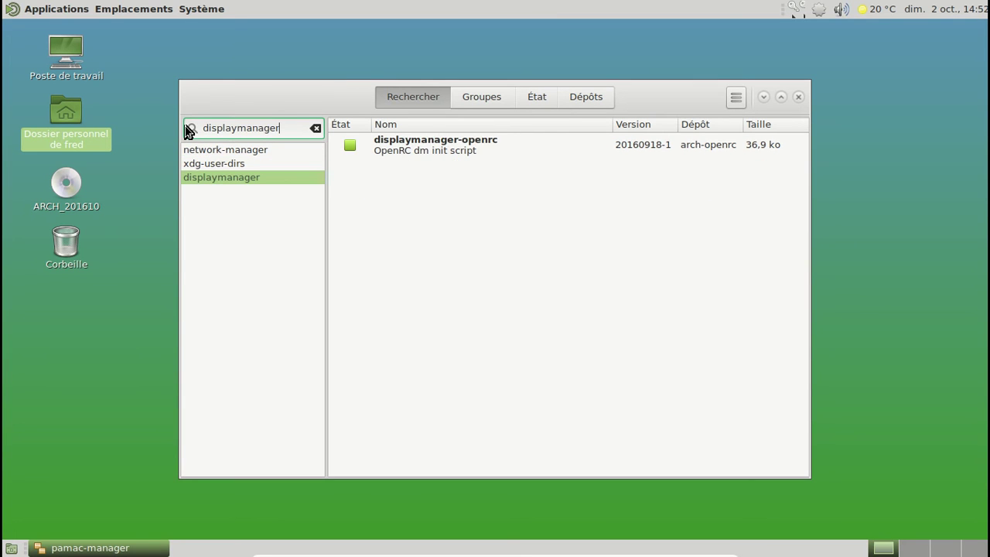
pyautogui.click(507, 154)
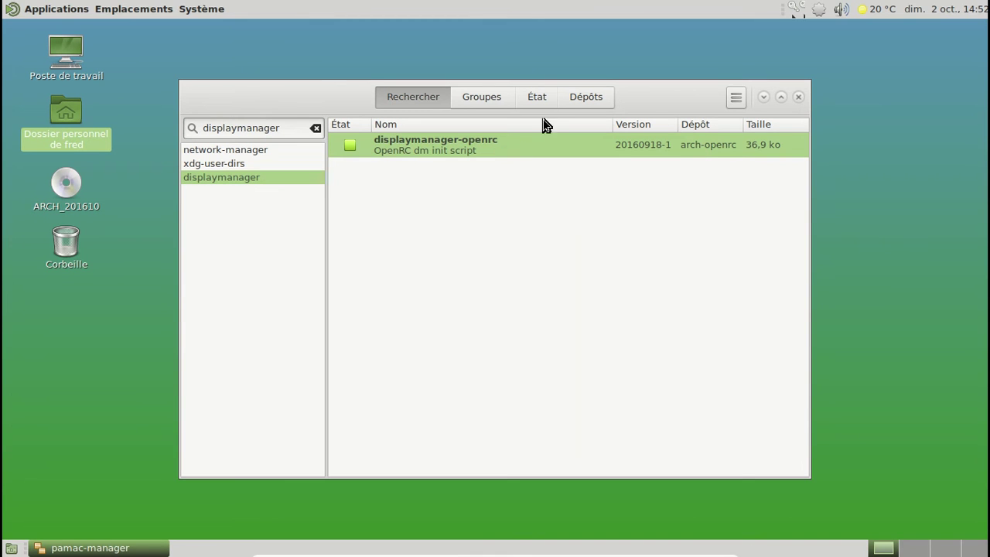
pyautogui.click(798, 96)
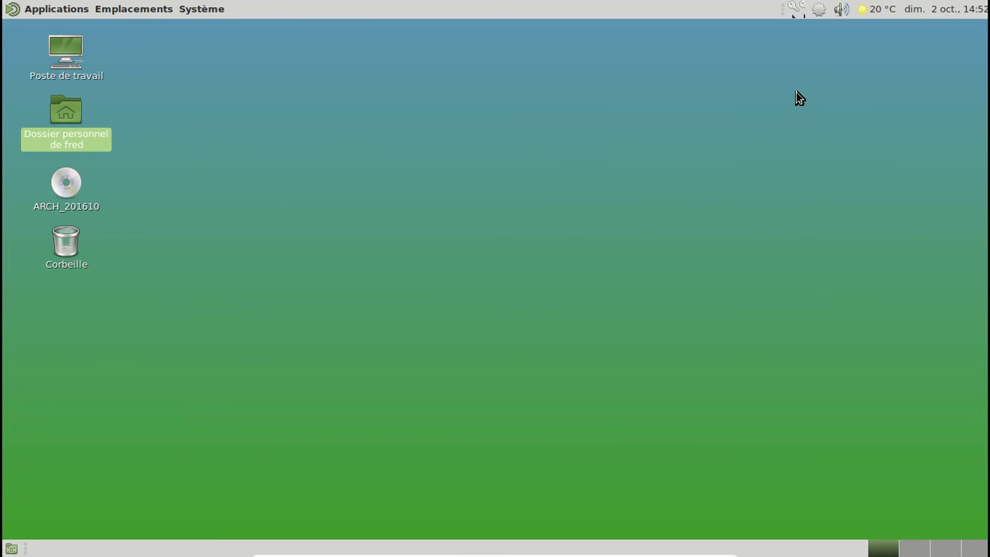
# Log out via Système > Fermer la session and log back in with the user password
pyautogui.click(220, 8)
pyautogui.click(241, 144)
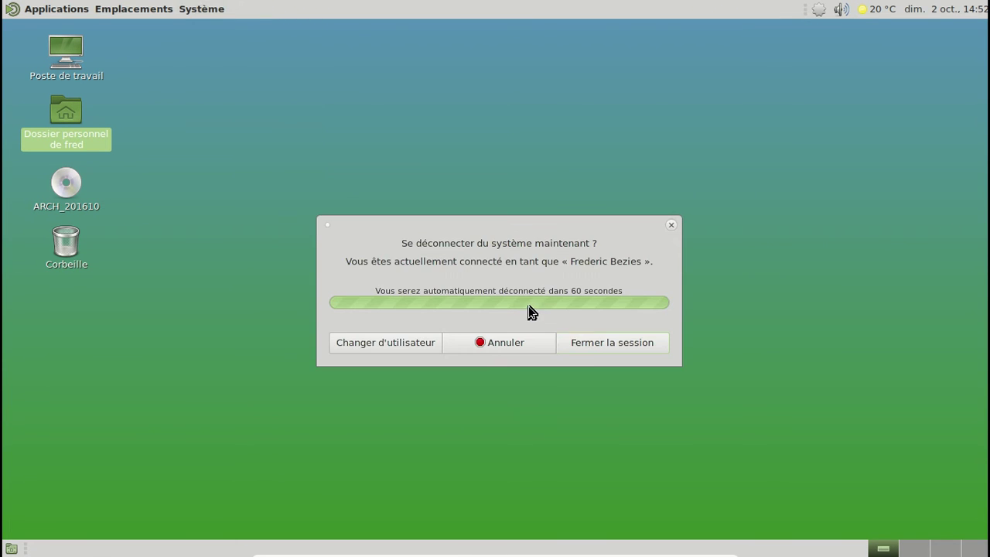
pyautogui.click(589, 345)
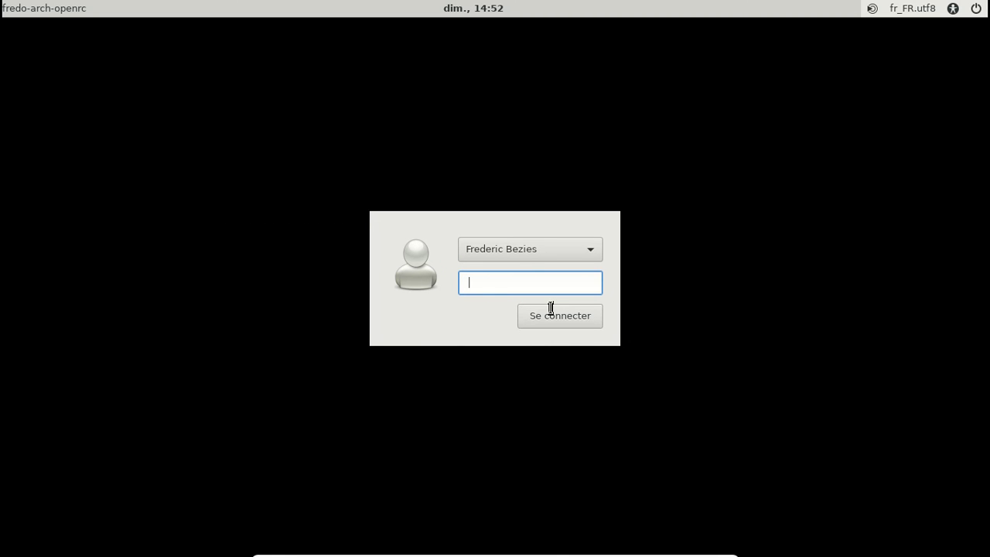
pyautogui.write('****')
pyautogui.press('Return')
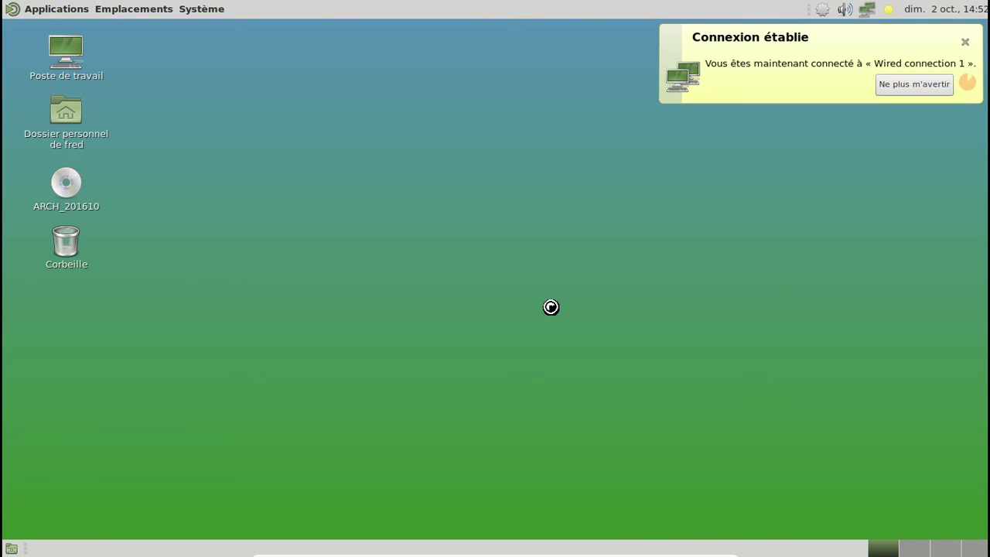
# Dismiss the wired connection notice and browse the Applications menu
pyautogui.click(967, 41)
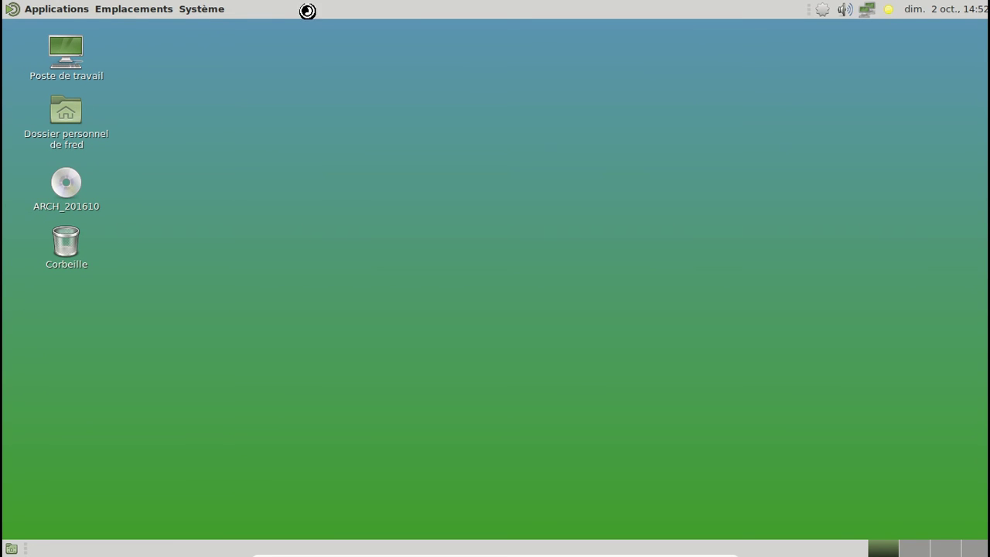
pyautogui.click(69, 14)
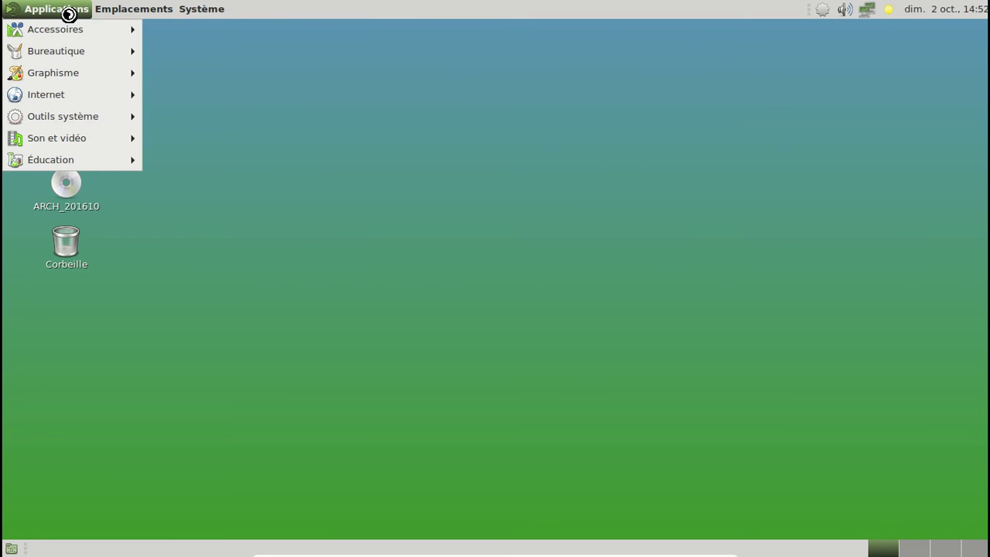
pyautogui.moveTo(106, 123)
pyautogui.click(236, 60)
# Browse the Système menu, then bring up the Pamac tray menu
pyautogui.click(210, 11)
pyautogui.moveTo(235, 31)
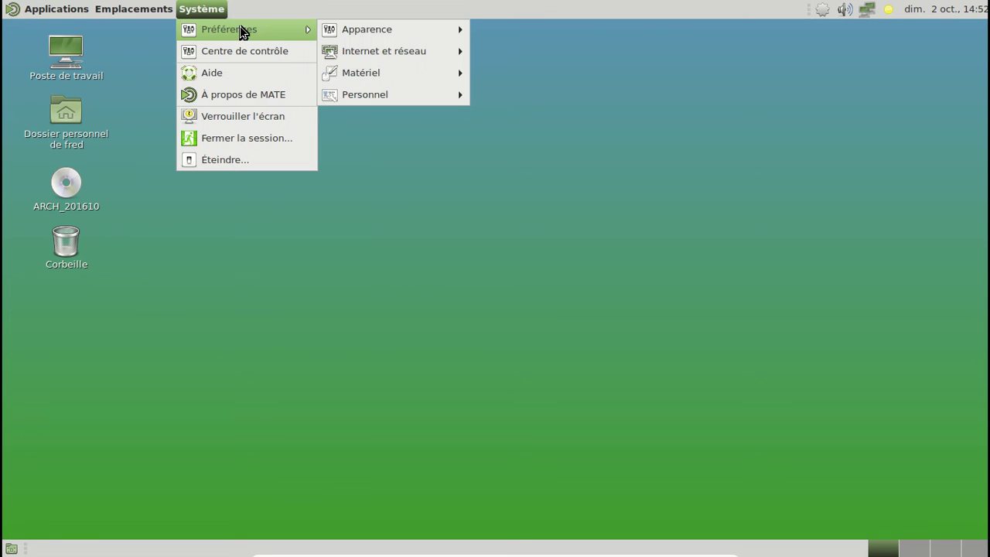
pyautogui.moveTo(385, 28)
pyautogui.click(726, 71)
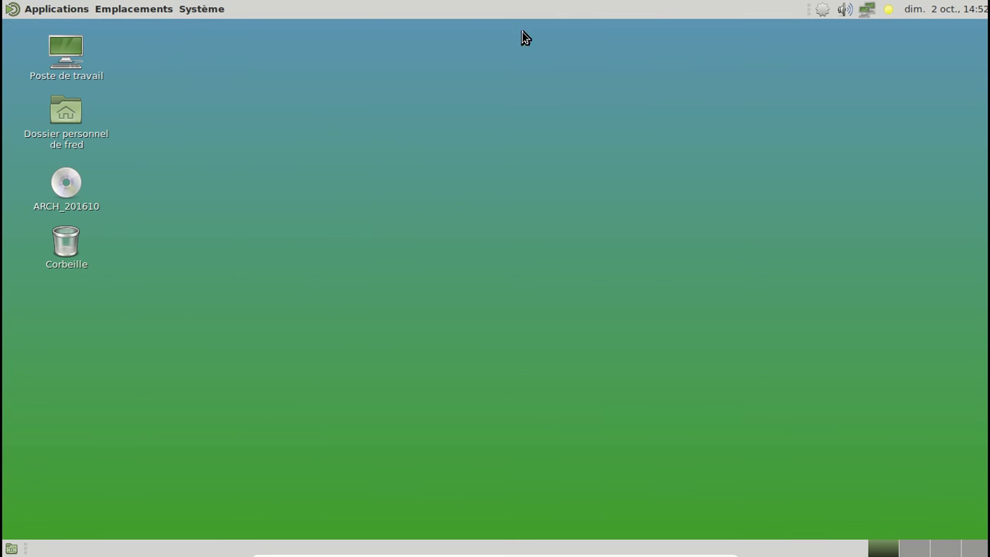
pyautogui.click(228, 11)
pyautogui.click(816, 20)
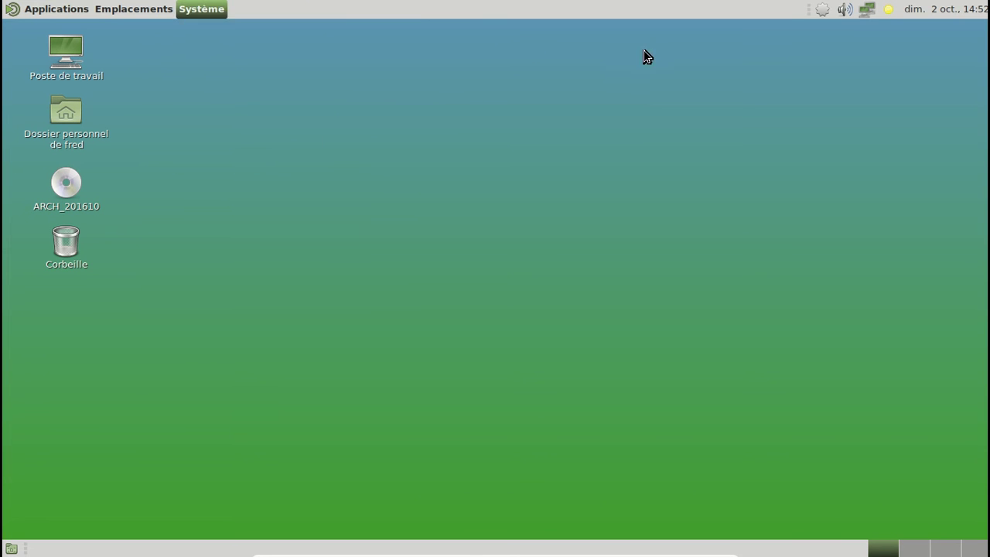
pyautogui.rightClick(822, 10)
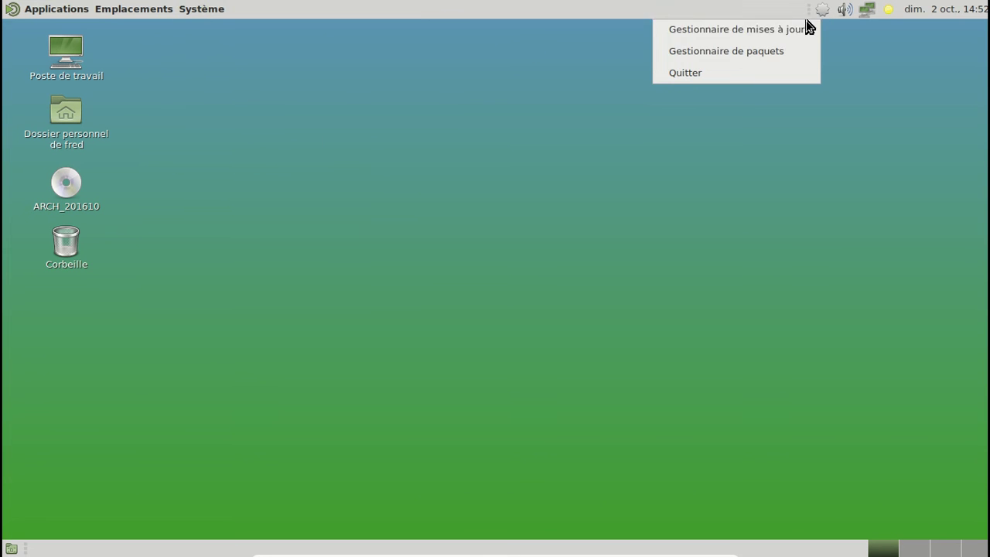
# In Pamac, mark gutenprint, foomatic-db-gutenprint and foomatic-db-gutenprint-ppds for installation
pyautogui.click(770, 50)
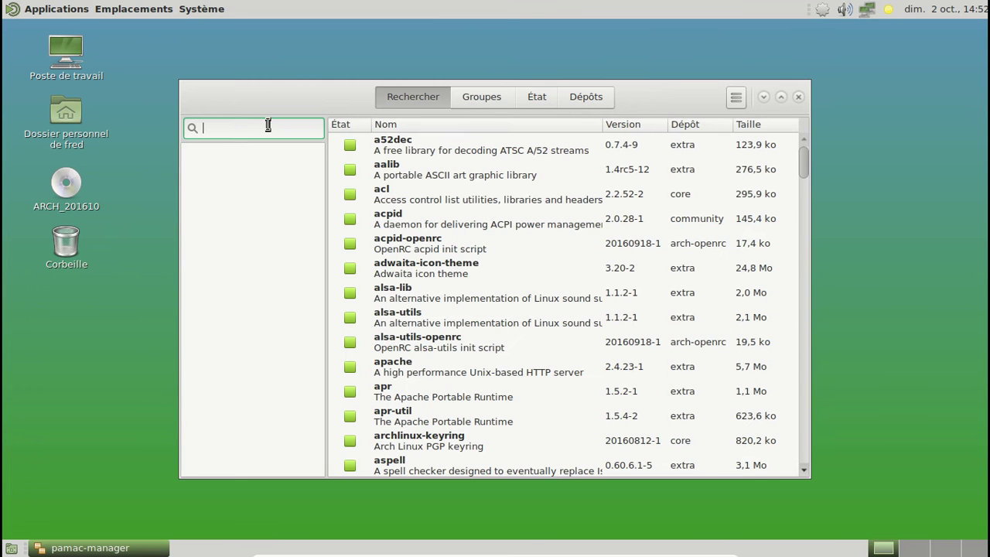
pyautogui.write('gun')
pyautogui.press('BackSpace')
pyautogui.press('BackSpace')
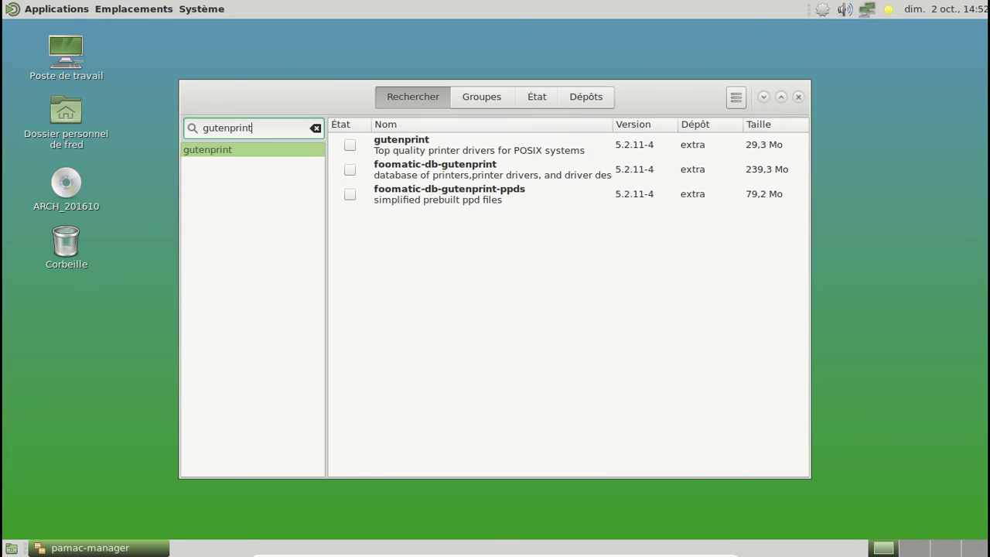
pyautogui.click(350, 145)
pyautogui.click(350, 169)
pyautogui.click(350, 194)
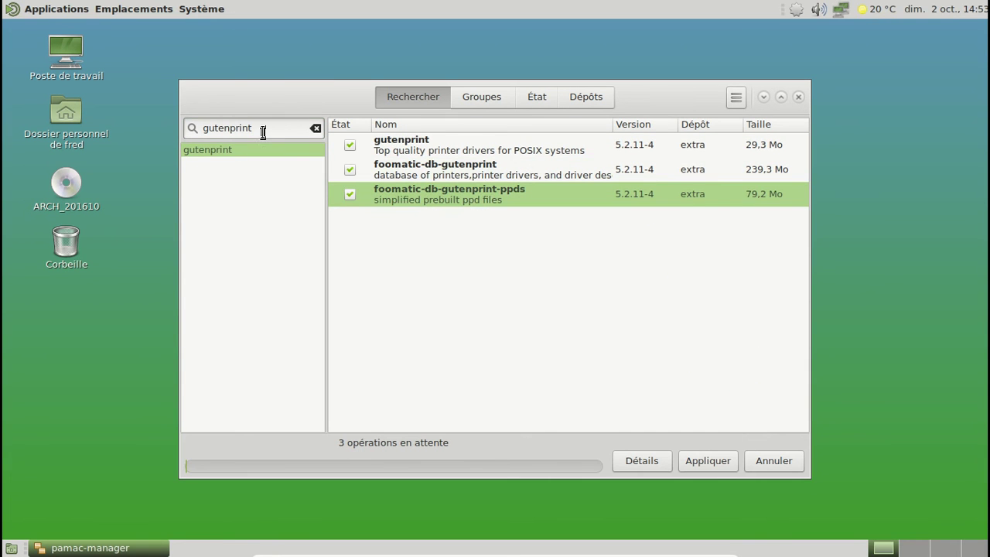
# Search for cups and mark system-config-printer for installation
pyautogui.moveTo(261, 128); pyautogui.dragTo(187, 132)
pyautogui.write('cups')
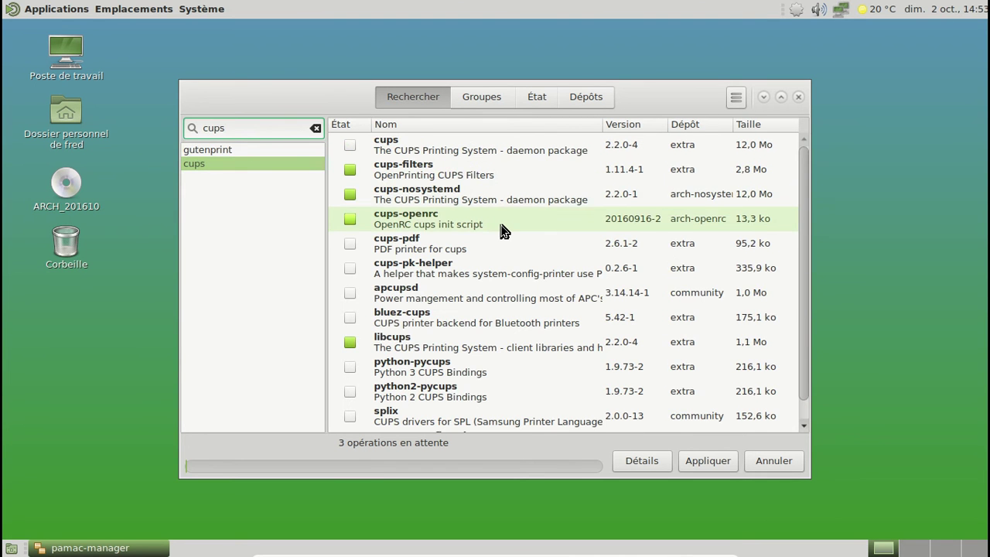
pyautogui.scroll(-1, 502, 229)
pyautogui.scroll(1, 503, 229)
pyautogui.scroll(-1, 503, 229)
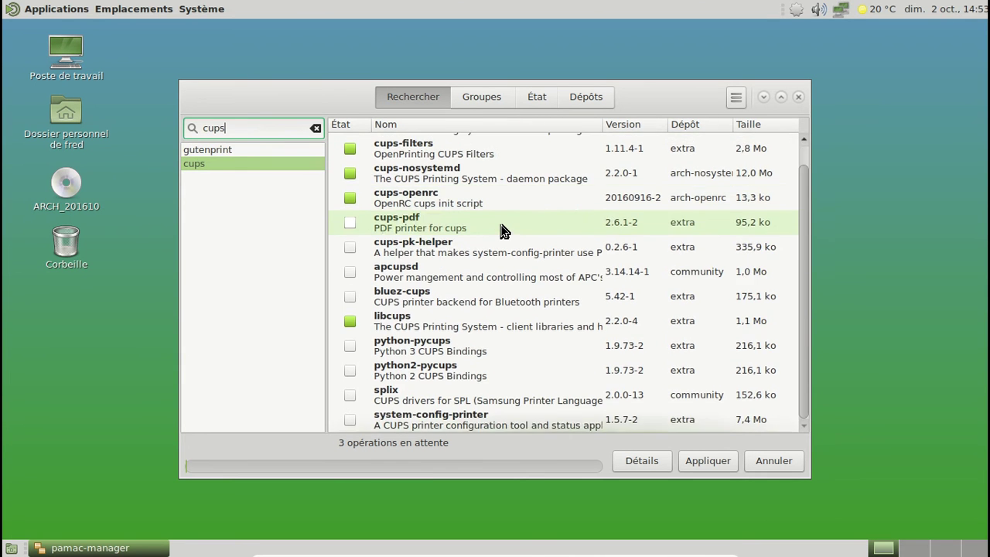
pyautogui.click(349, 419)
pyautogui.scroll(1, 475, 238)
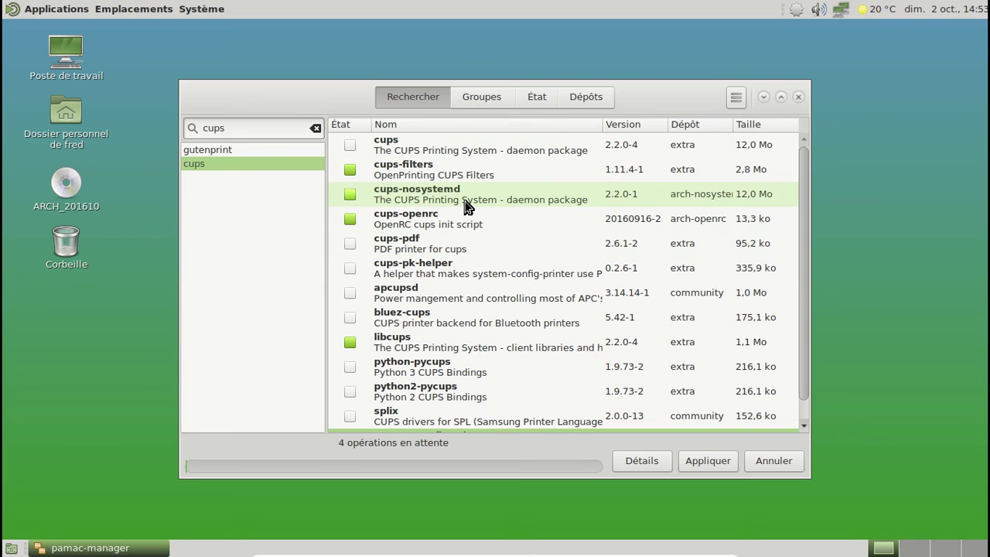
pyautogui.scroll(-1, 463, 242)
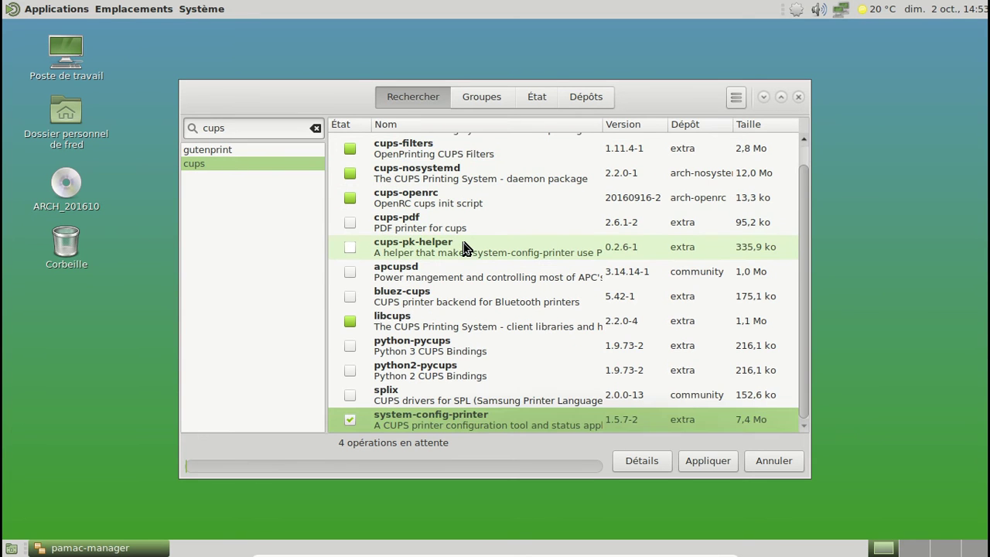
# Mark foomatic-db, -engine, -nonfree, -nonfree-ppds and -ppds, then apply the changes
pyautogui.doubleClick(239, 128)
pyautogui.press('BackSpace')
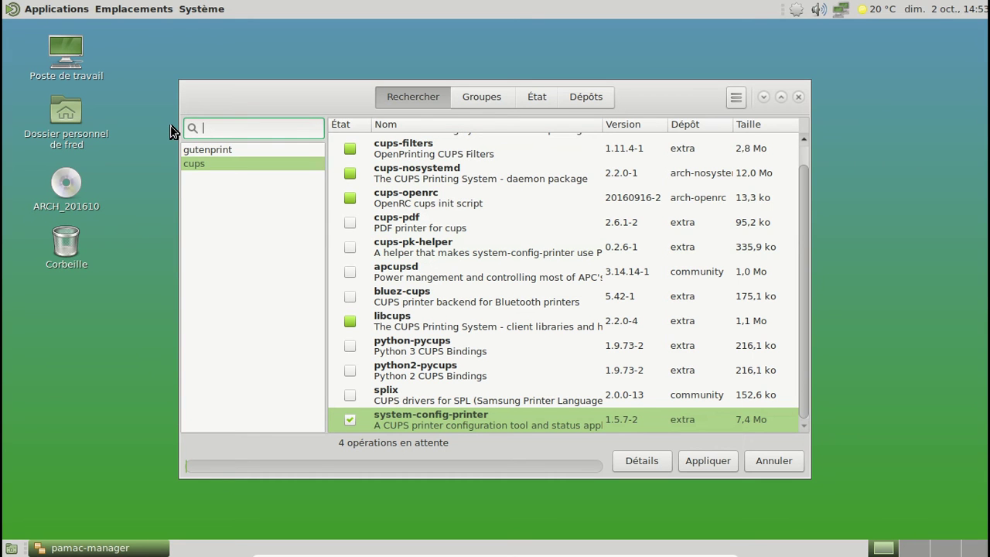
pyautogui.write('foomatic')
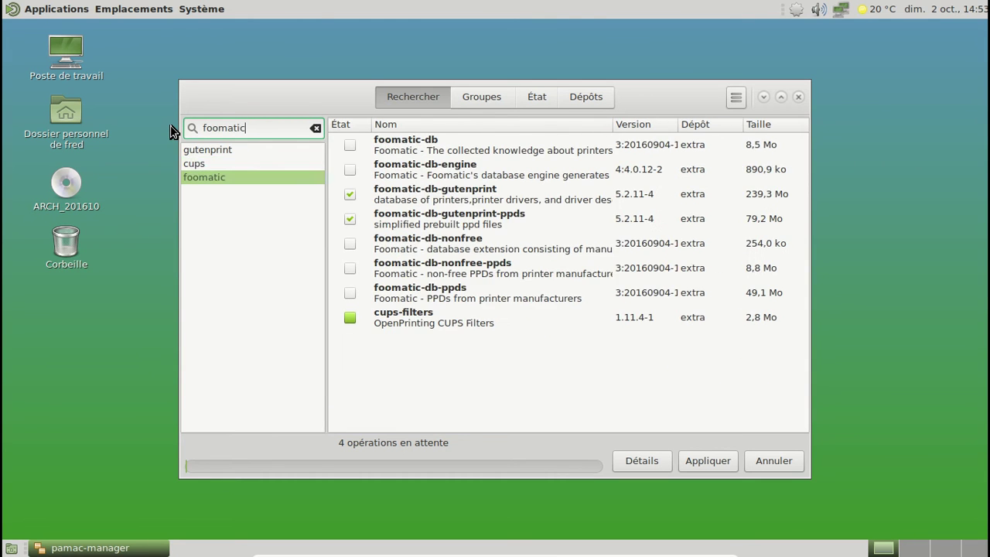
pyautogui.click(349, 145)
pyautogui.click(349, 169)
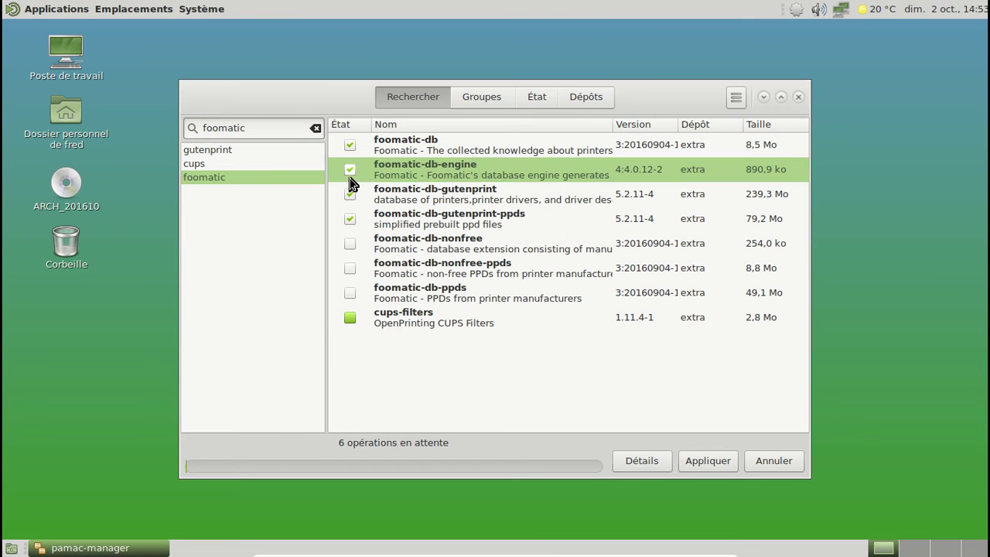
pyautogui.click(350, 243)
pyautogui.click(350, 268)
pyautogui.click(349, 293)
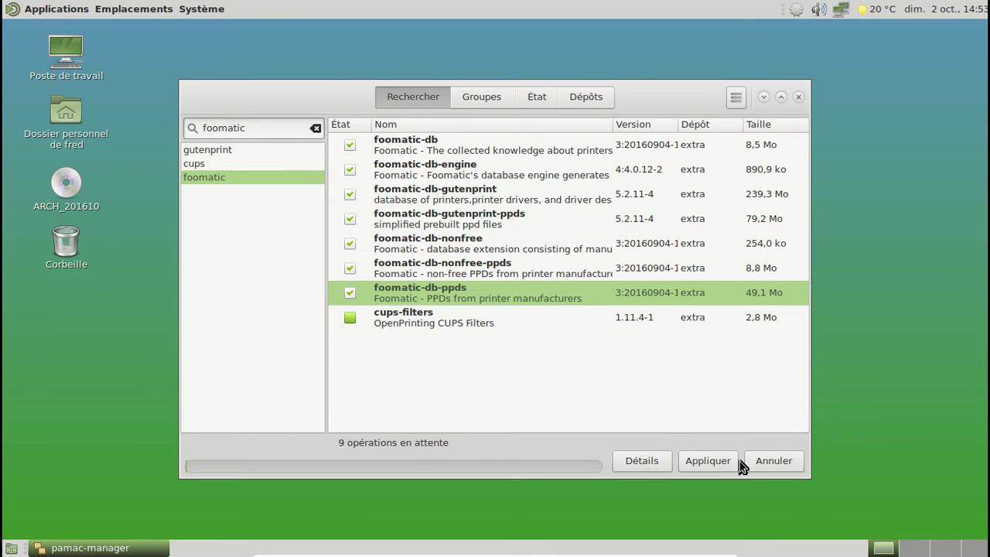
pyautogui.click(712, 464)
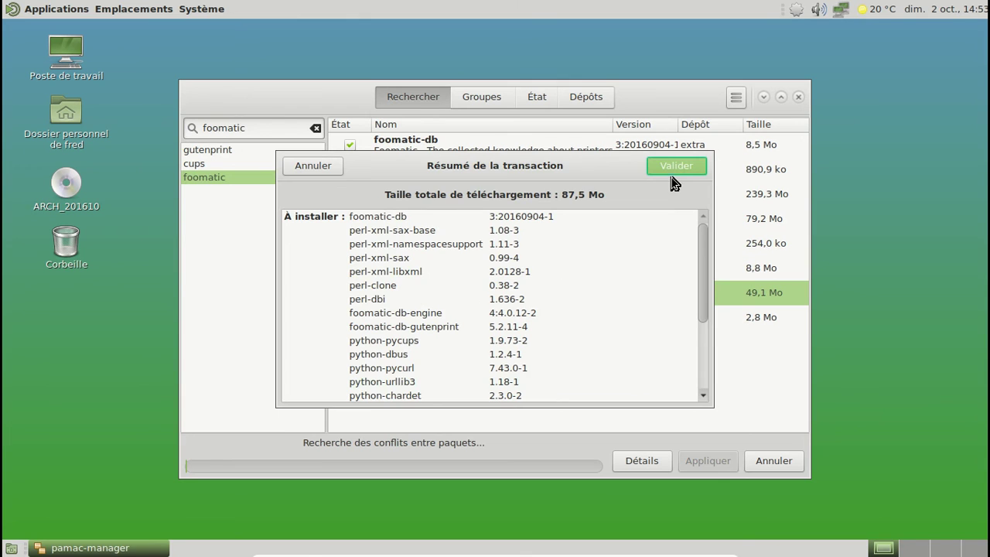
# Confirm the transaction summary and authorise the printer package download with the root password
pyautogui.click(671, 173)
pyautogui.write('*********')
pyautogui.press('Return')
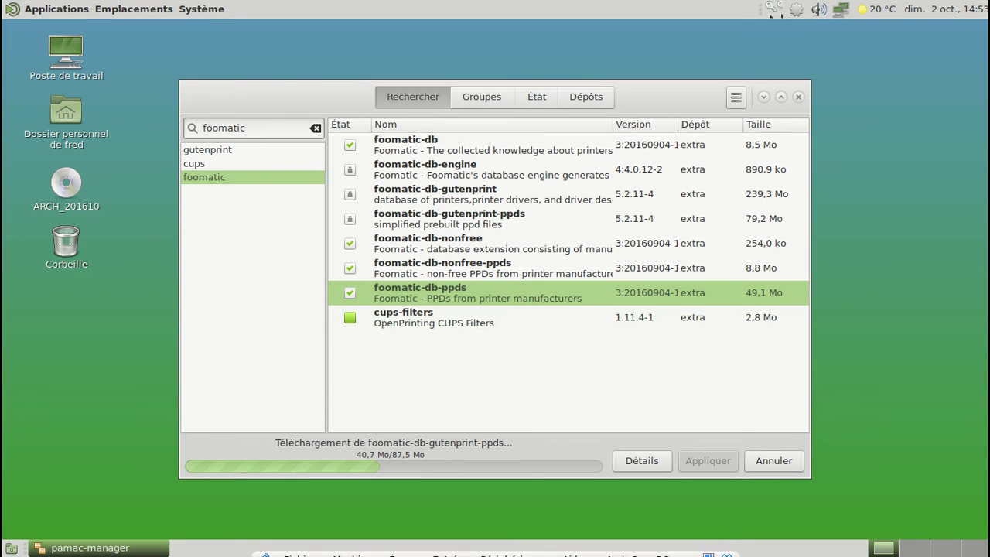
# Attach the USB DISK 2.0 device to the virtual machine from the USB devices menu
pyautogui.click(492, 549)
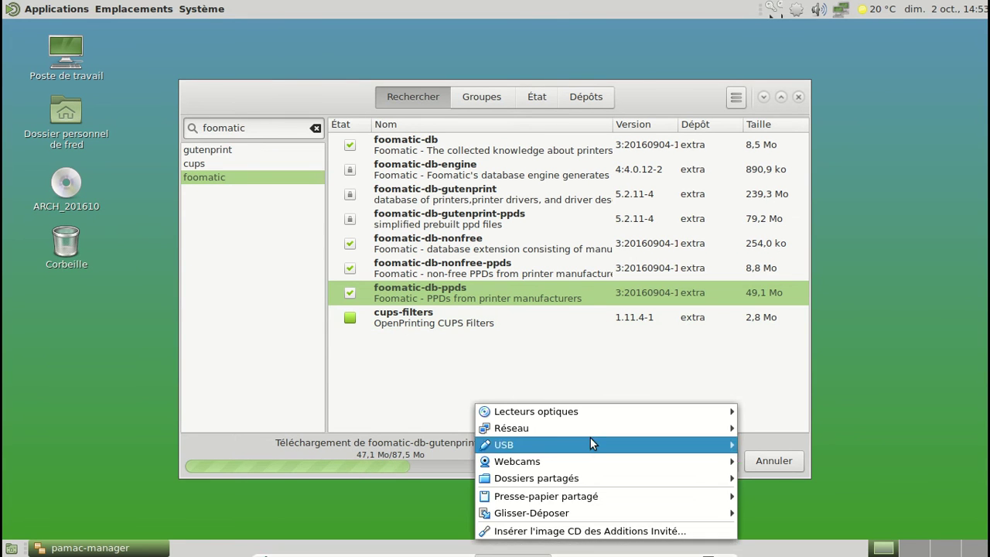
pyautogui.moveTo(589, 429)
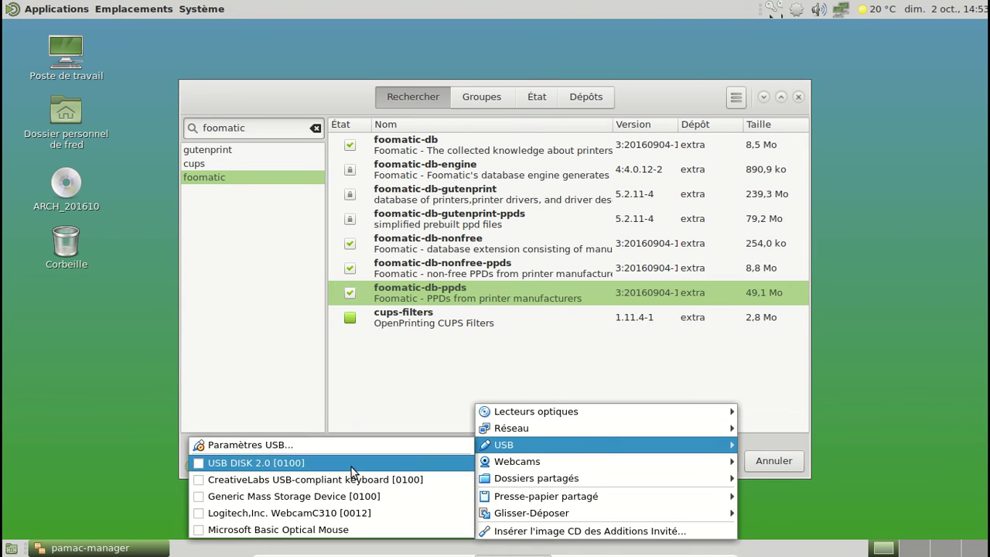
pyautogui.click(351, 466)
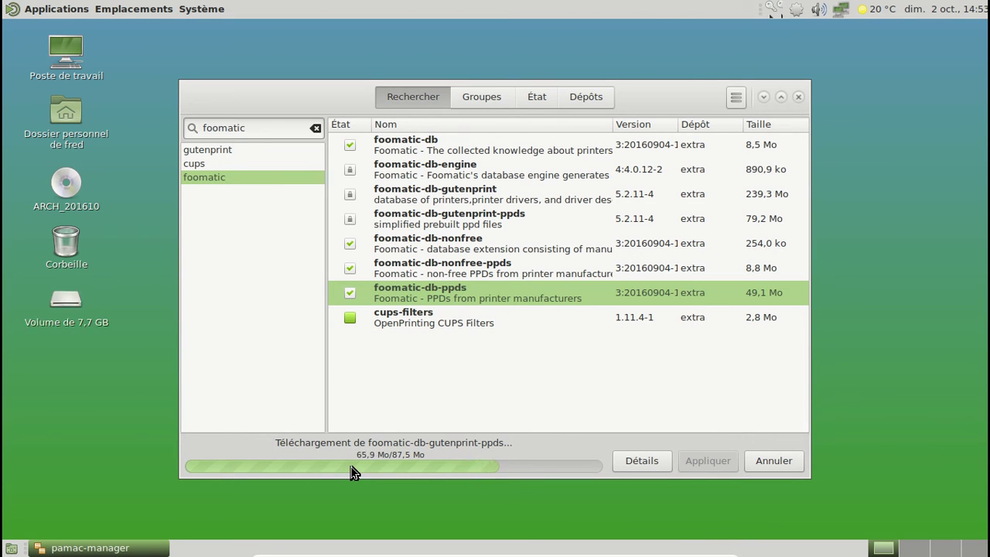
# Open the 7,7 GB USB volume in Caja, eject it, and close its windows
pyautogui.click(66, 324)
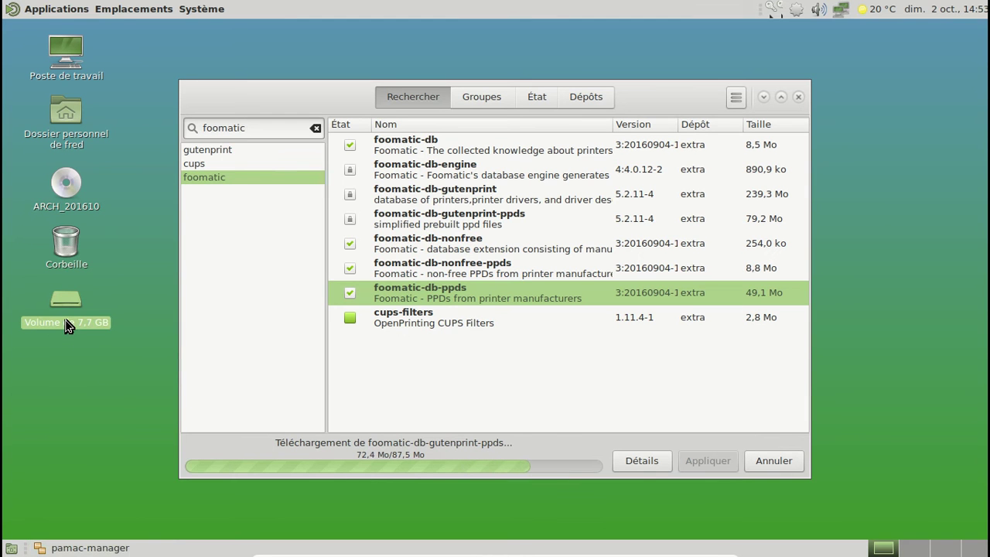
pyautogui.doubleClick(66, 324)
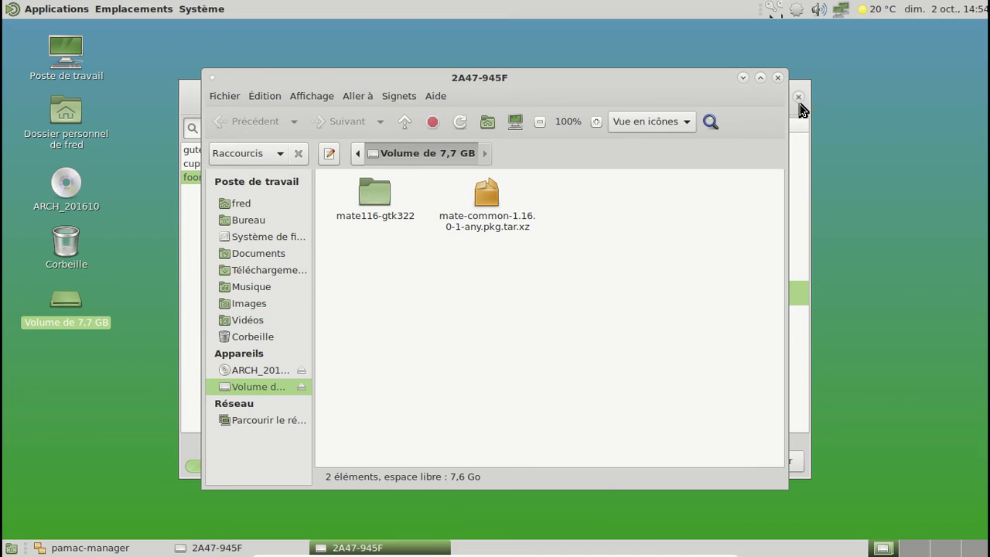
pyautogui.click(778, 78)
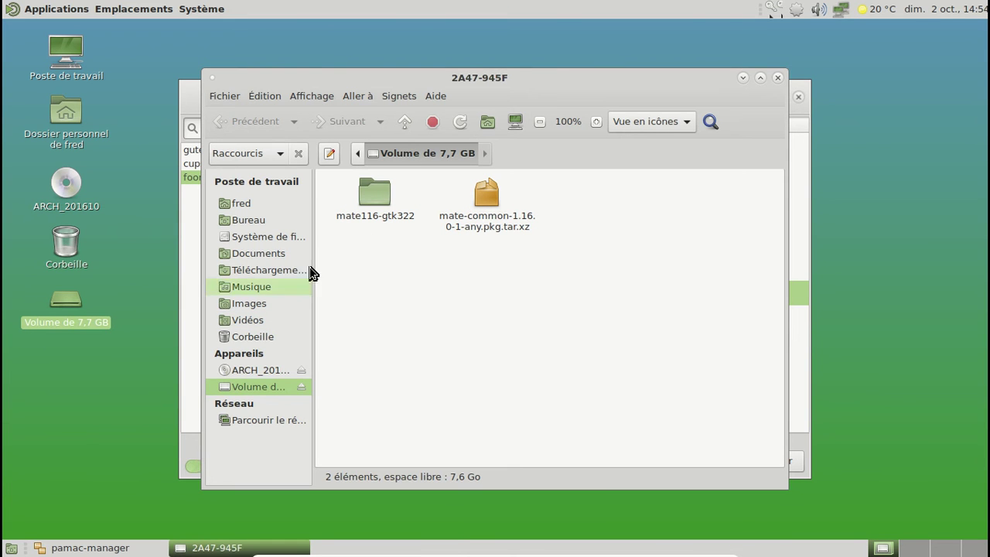
pyautogui.rightClick(263, 390)
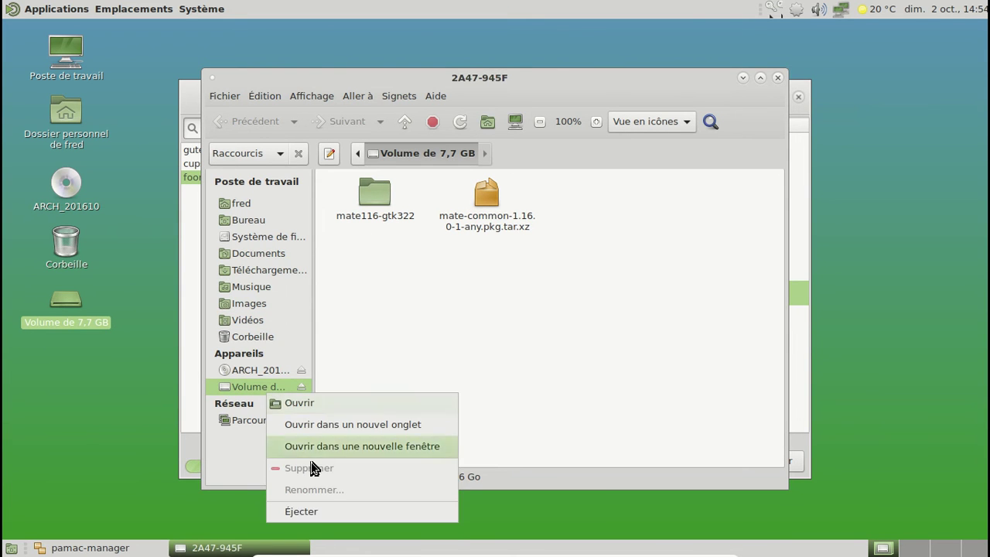
pyautogui.click(326, 509)
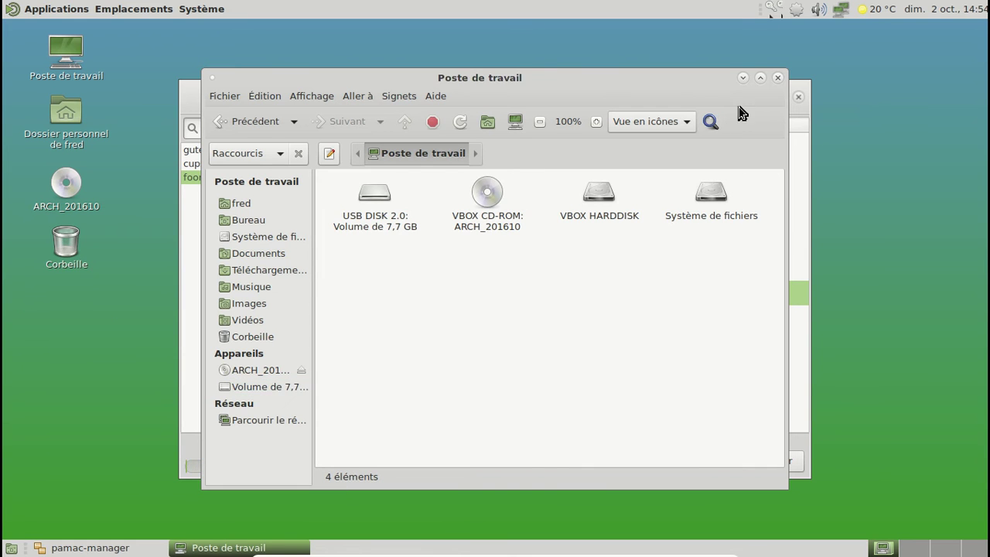
pyautogui.click(777, 78)
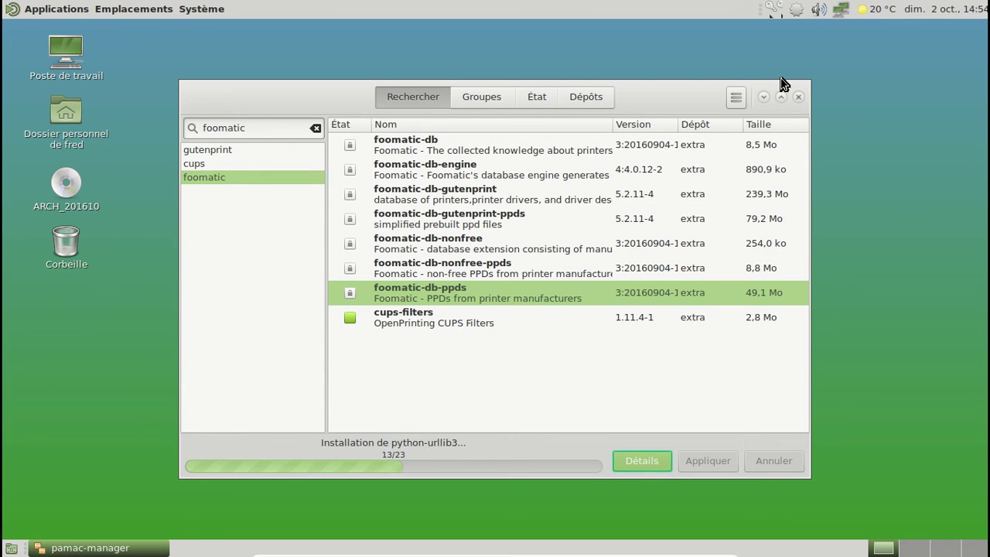
# Launch Firefox from Applications and close Pamac once installation has finished
pyautogui.click(74, 9)
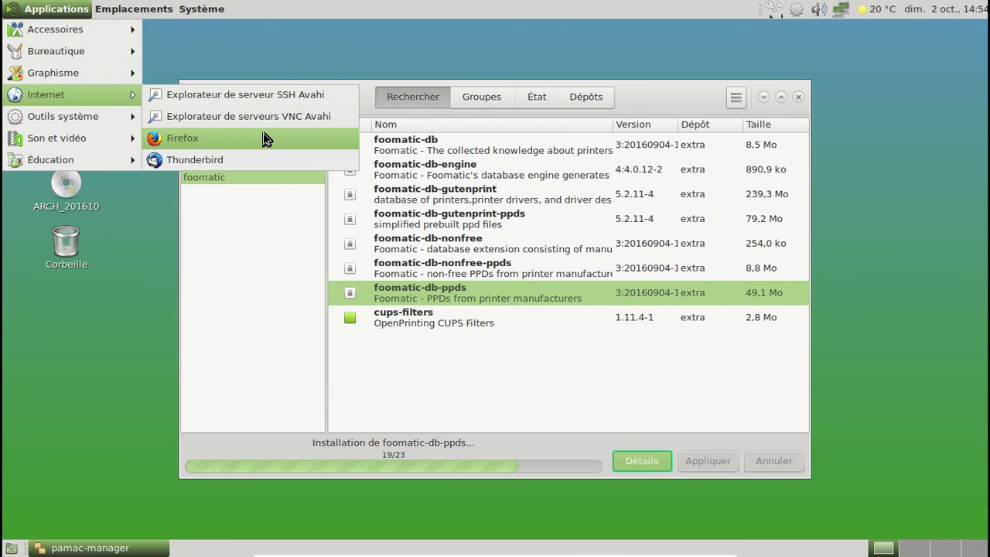
pyautogui.click(265, 134)
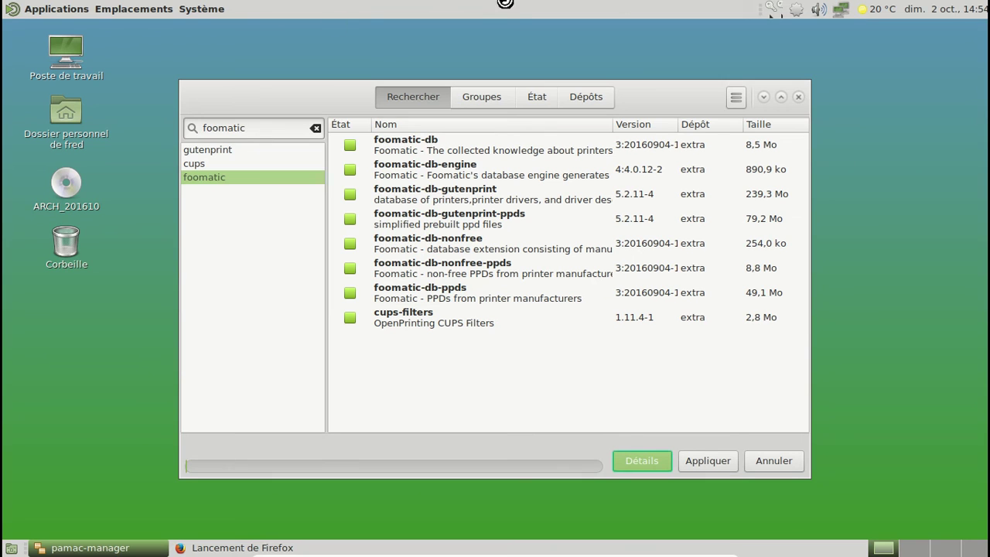
pyautogui.click(800, 99)
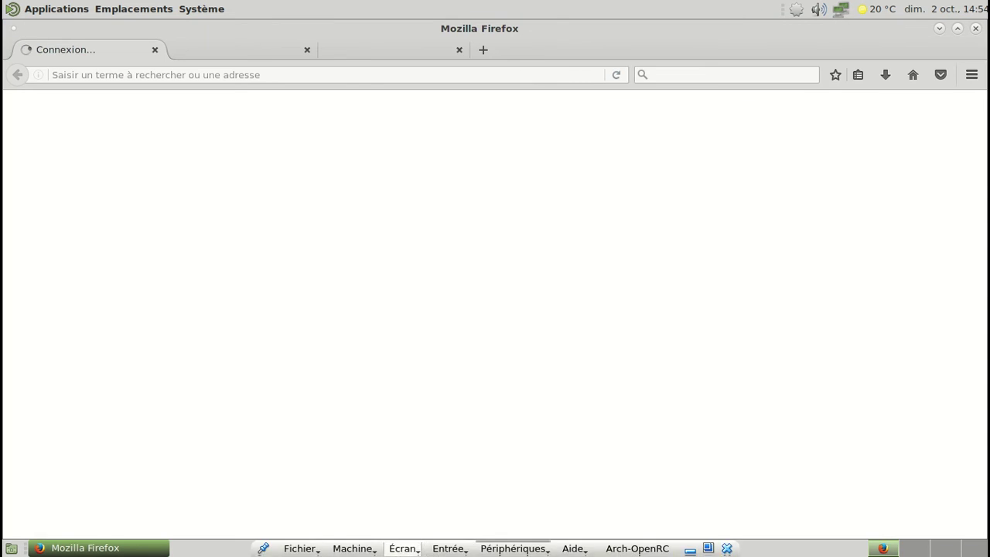
# Attach the EPSON Stylus SX218 printer to the VM via the USB devices menu
pyautogui.click(514, 548)
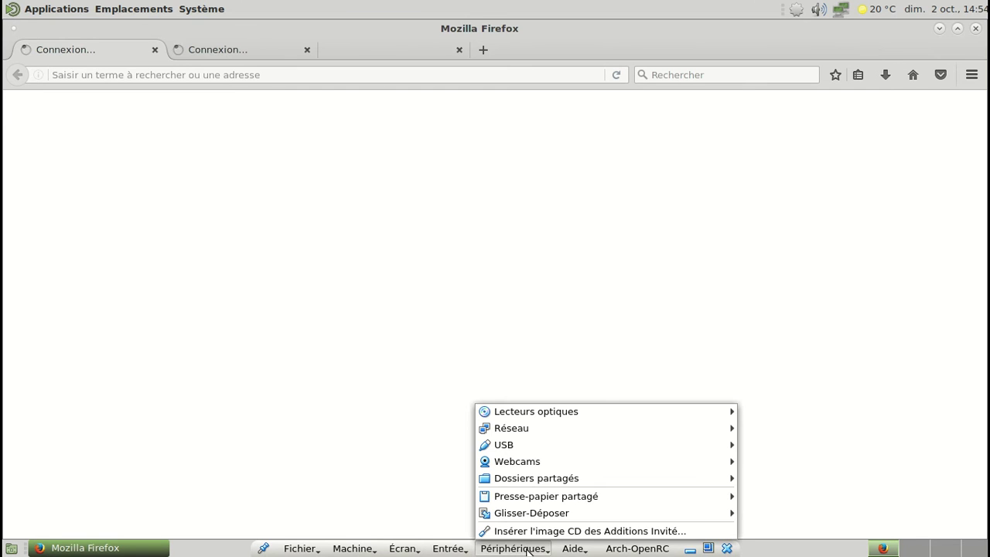
pyautogui.moveTo(534, 448)
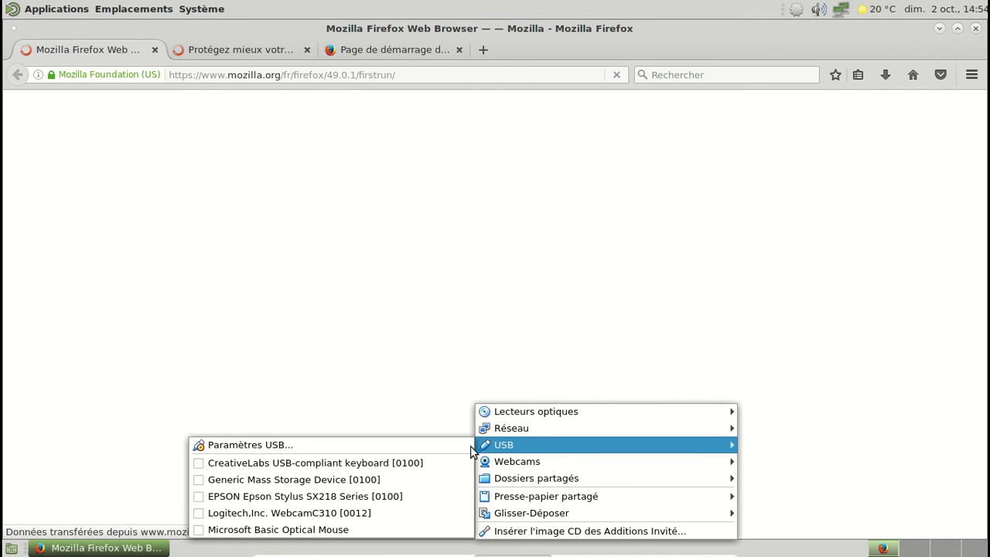
pyautogui.click(354, 491)
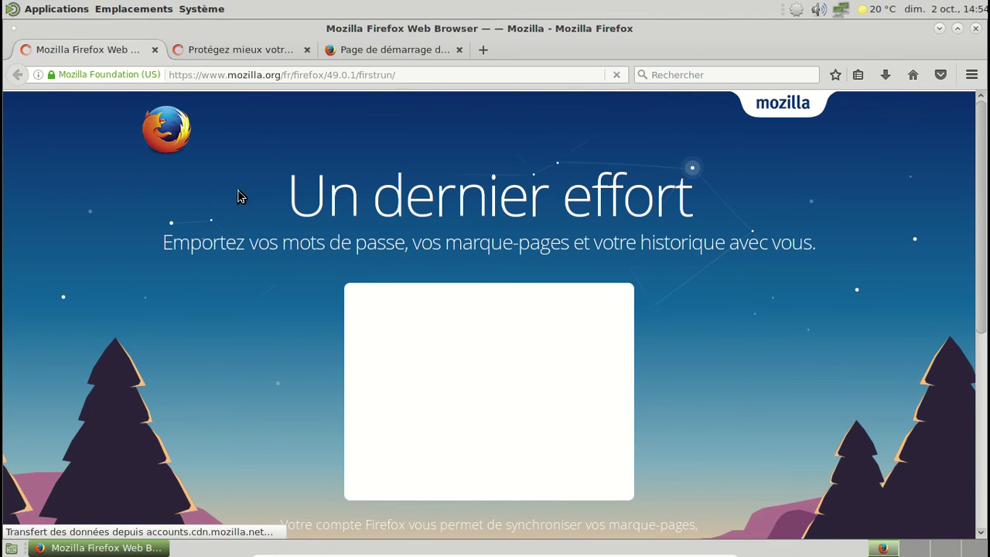
# Launch Configuration de l'impression from Système > Administration and close both Firefox welcome tabs
pyautogui.click(212, 17)
pyautogui.moveTo(219, 32)
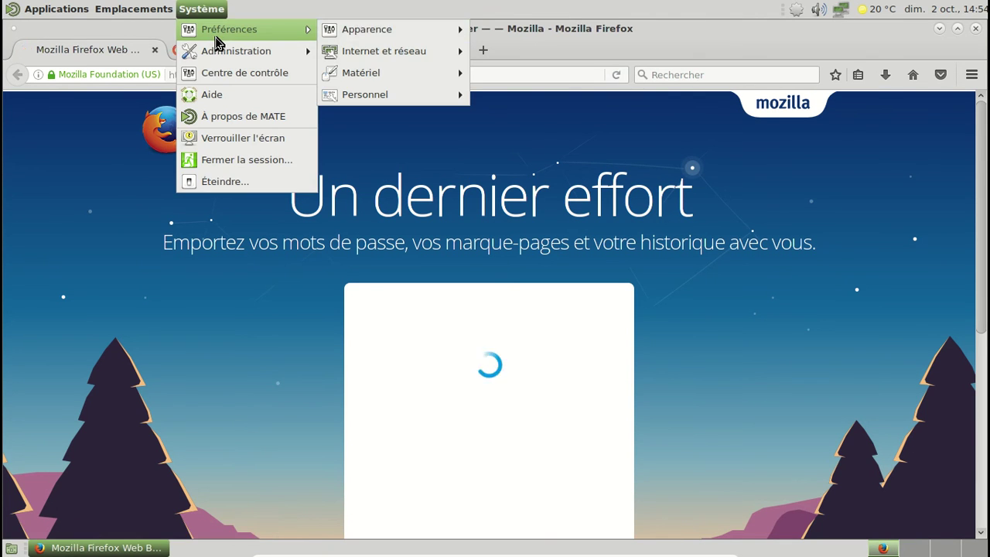
pyautogui.moveTo(394, 36)
pyautogui.moveTo(298, 53)
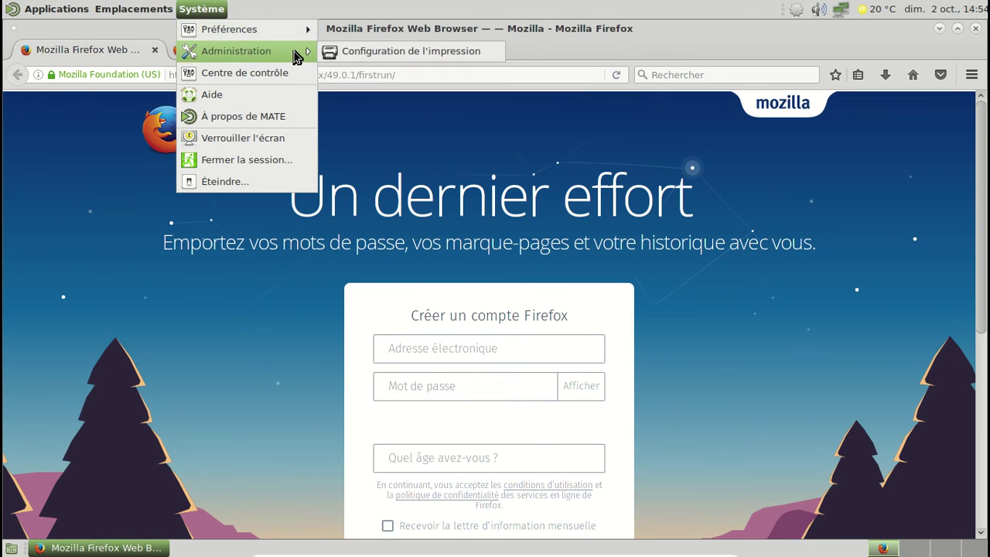
pyautogui.click(390, 51)
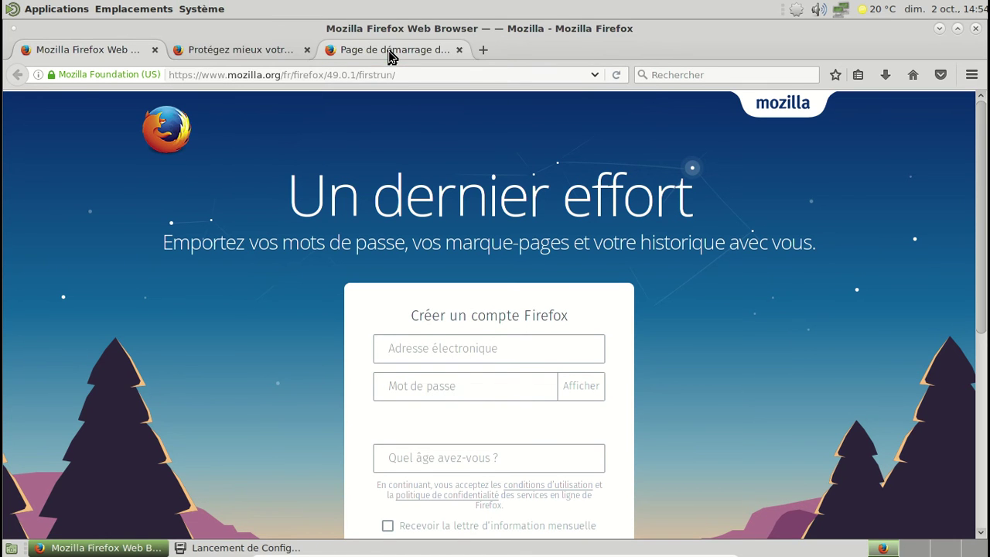
pyautogui.click(155, 51)
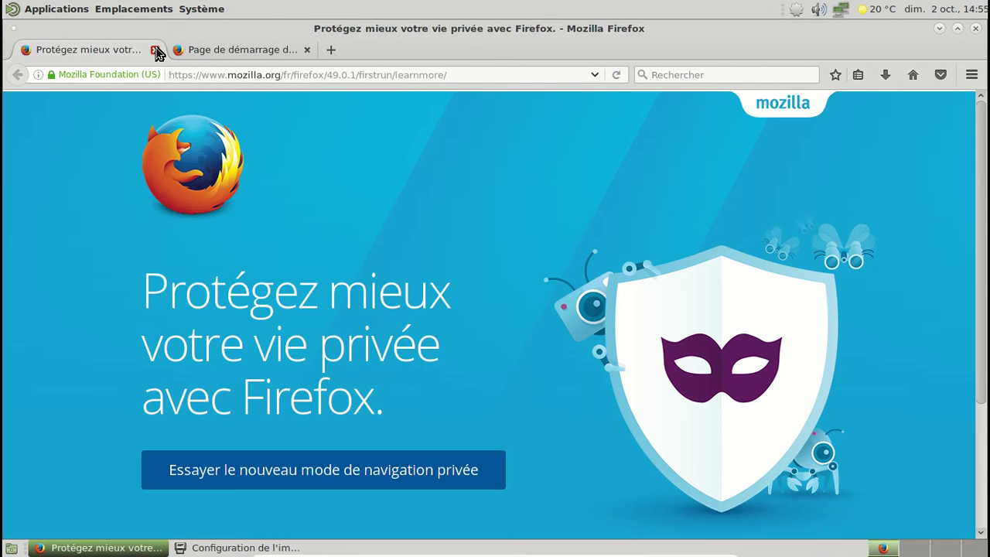
pyautogui.click(156, 51)
# Load systemd-free.org in Firefox, correcting the mistyped domain
pyautogui.click(187, 78)
pyautogui.write('sy')
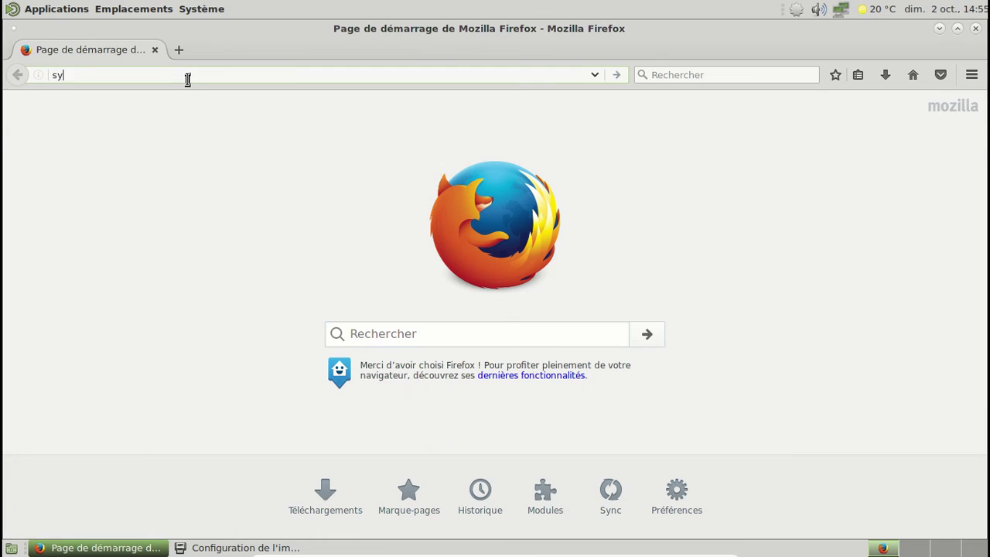
pyautogui.write('stemd-free')
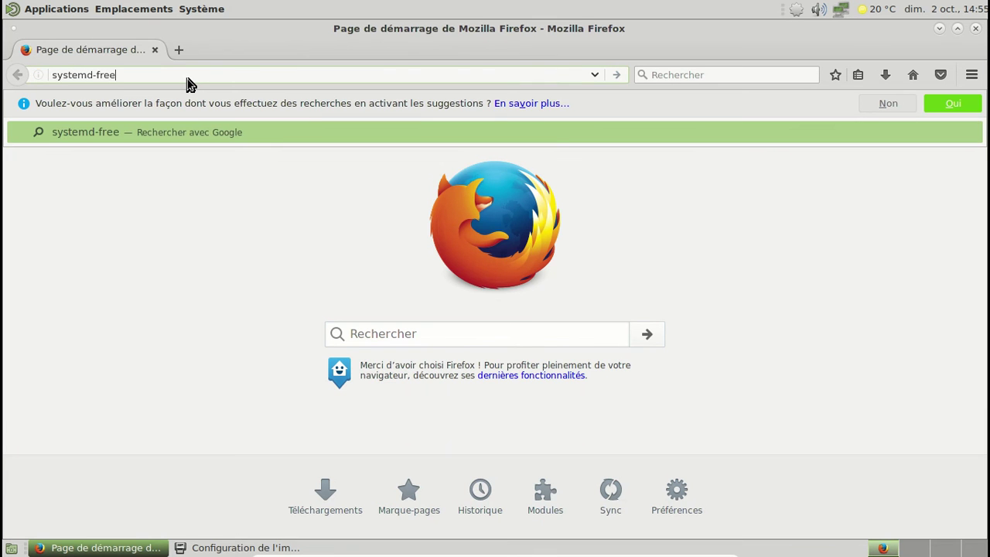
pyautogui.press('BackSpace')
pyautogui.press('BackSpace')
pyautogui.press('BackSpace')
pyautogui.press('BackSpace')
pyautogui.press('BackSpace')
pyautogui.write('free.org')
pyautogui.press('Return')
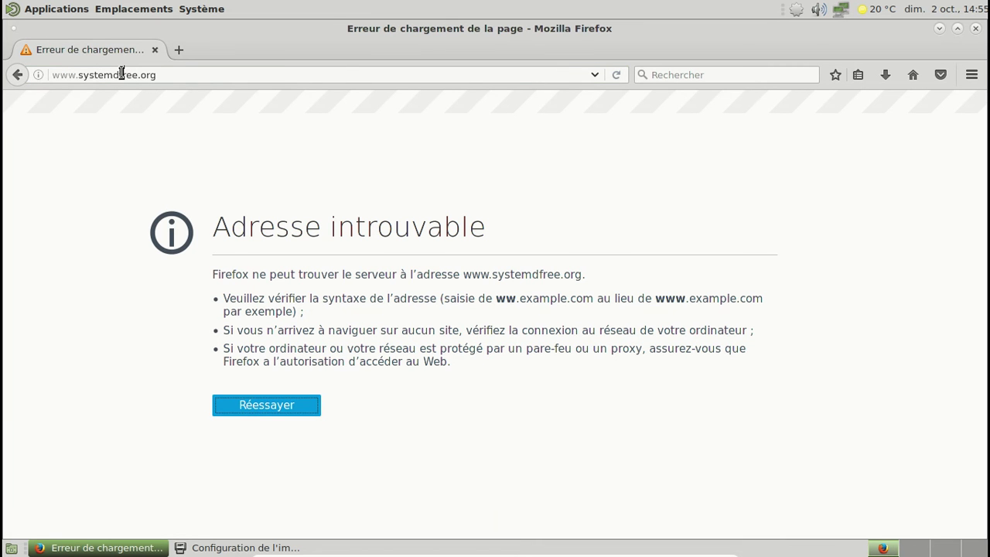
pyautogui.click(121, 73)
pyautogui.write('-')
pyautogui.press('Return')
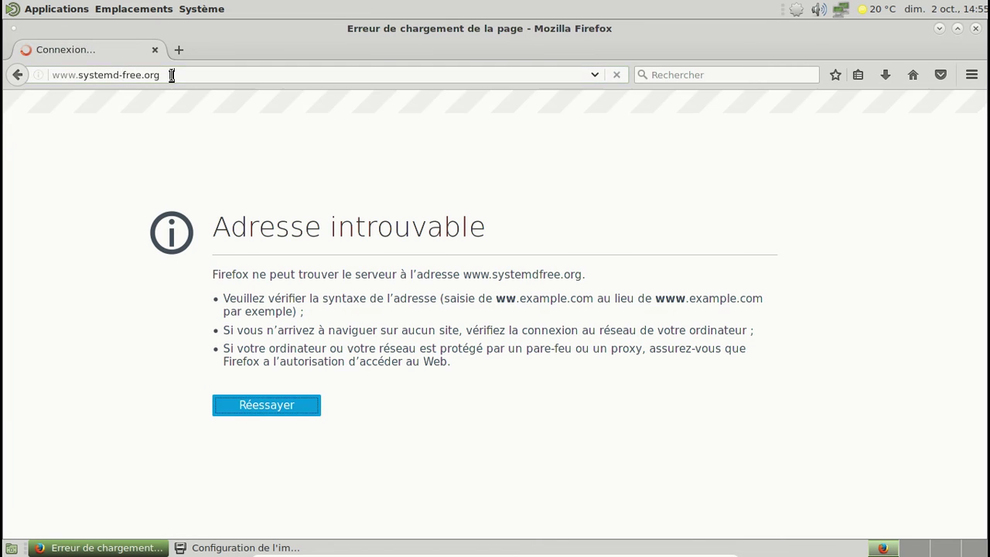
# Try connecting Print Settings to the local CUPS server, then close the print configuration window
pyautogui.click(250, 545)
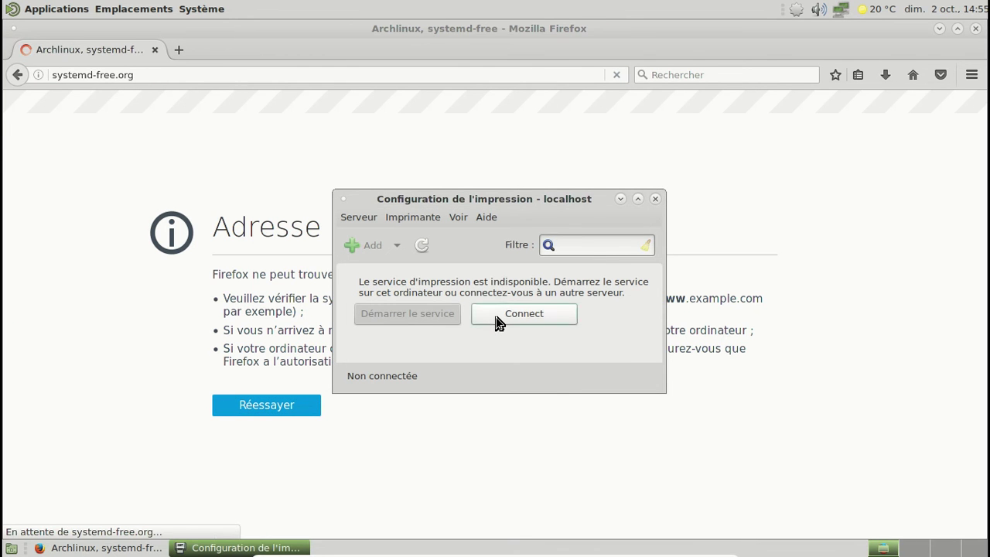
pyautogui.click(498, 321)
pyautogui.click(576, 348)
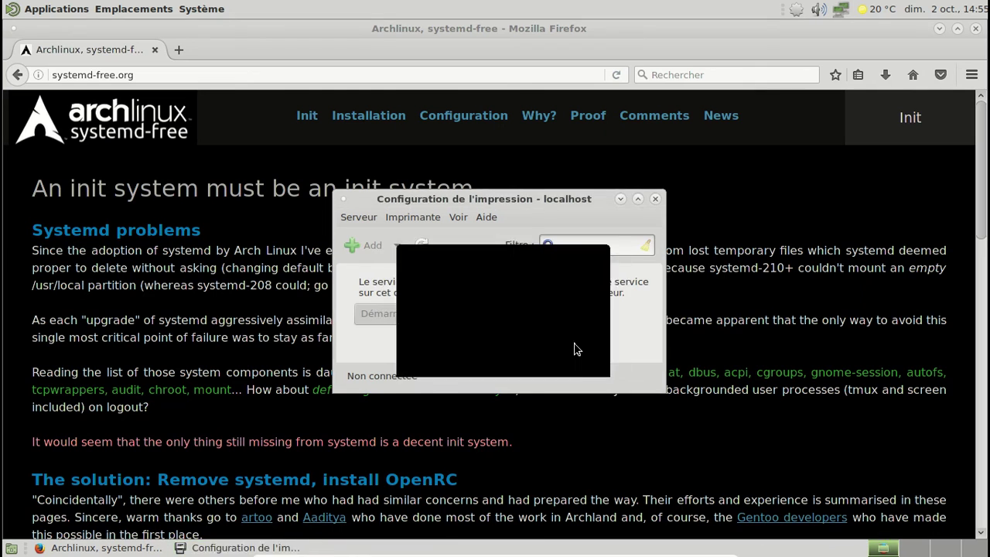
pyautogui.click(574, 349)
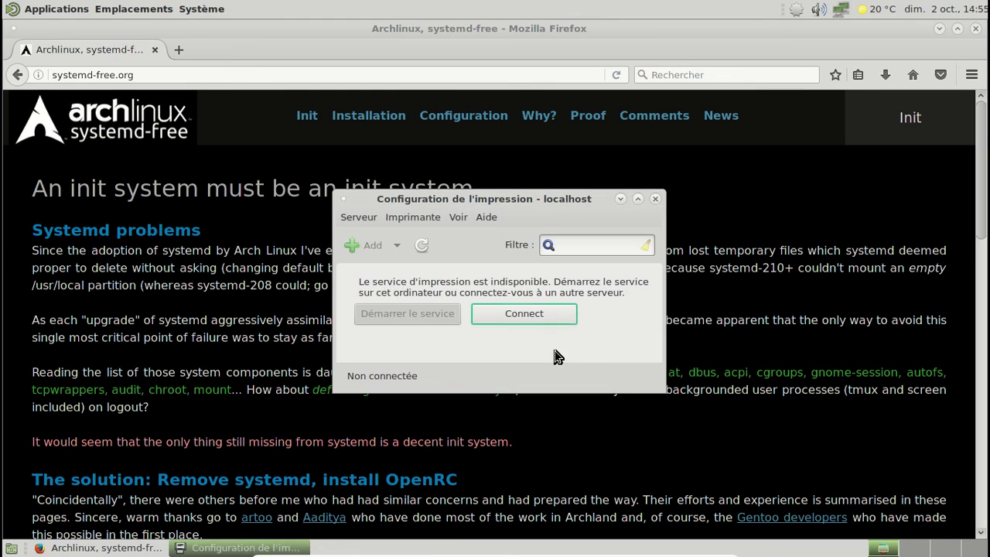
pyautogui.click(655, 198)
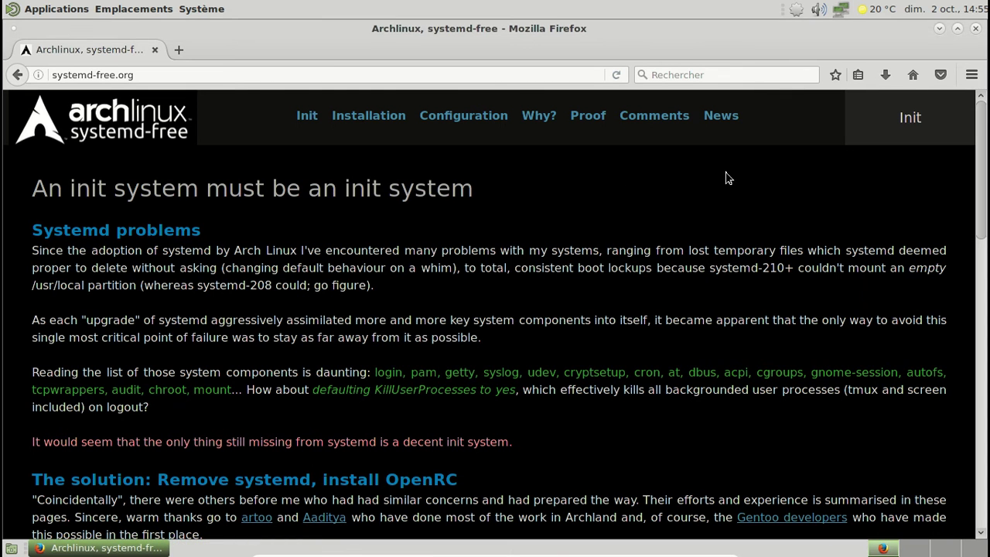
# Restore Firefox to a smaller window and read the site's Installation page, dismissing the Reader View notice
pyautogui.click(959, 28)
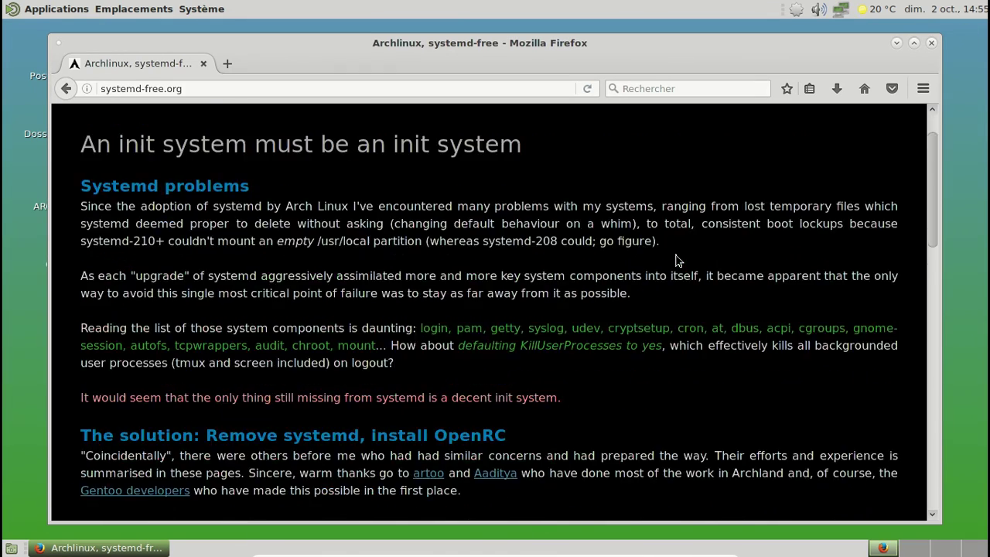
pyautogui.click(360, 143)
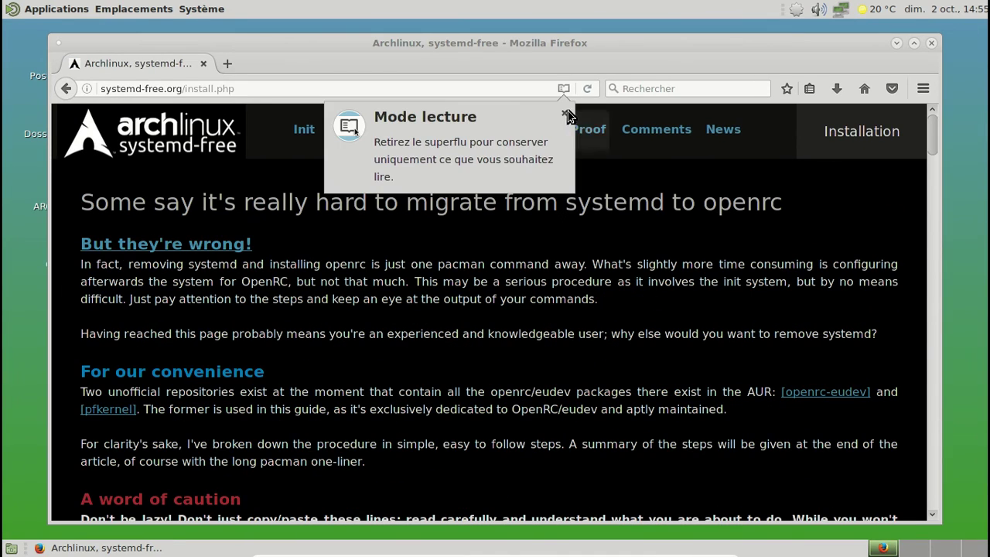
pyautogui.click(564, 113)
pyautogui.scroll(-6, 564, 280)
pyautogui.scroll(-10, 626, 282)
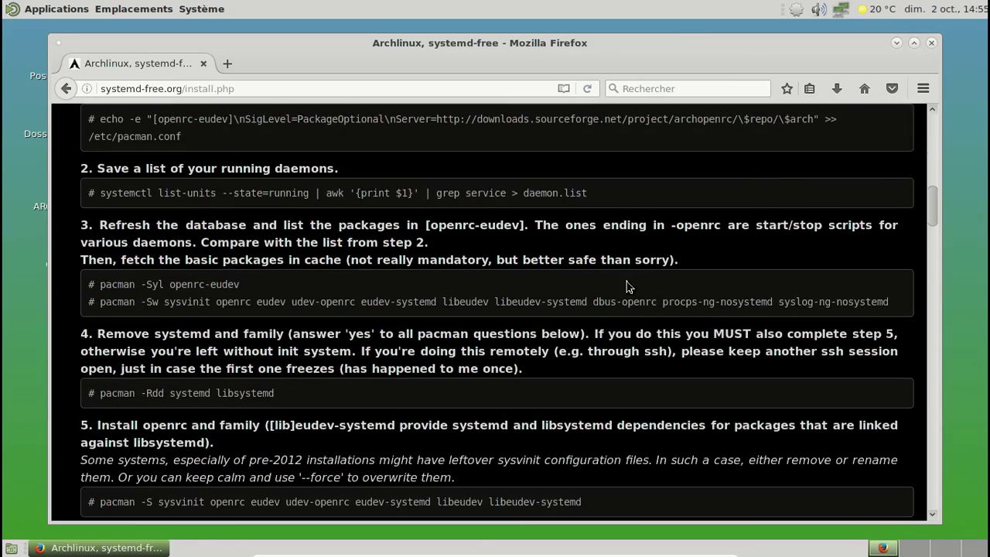
pyautogui.scroll(-14, 626, 287)
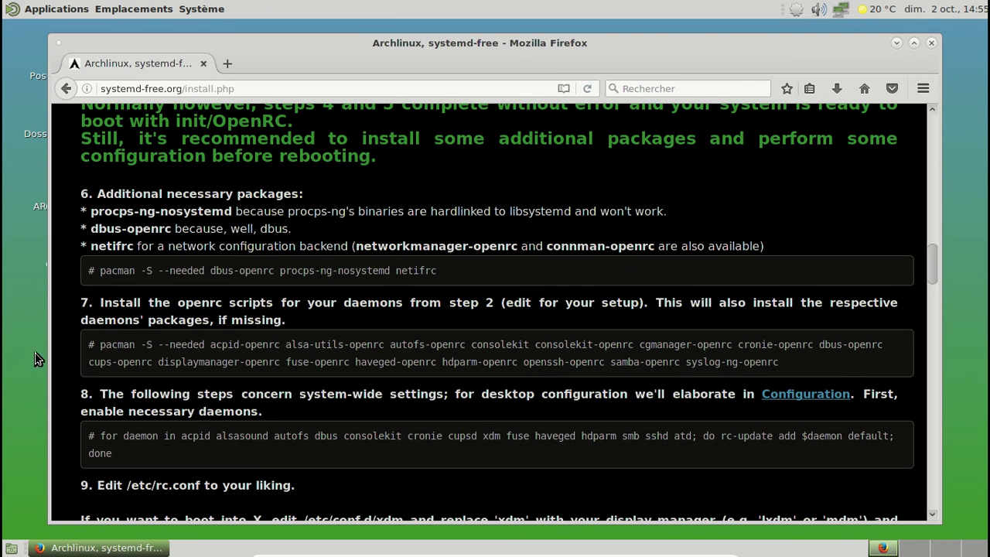
pyautogui.scroll(5, 383, 340)
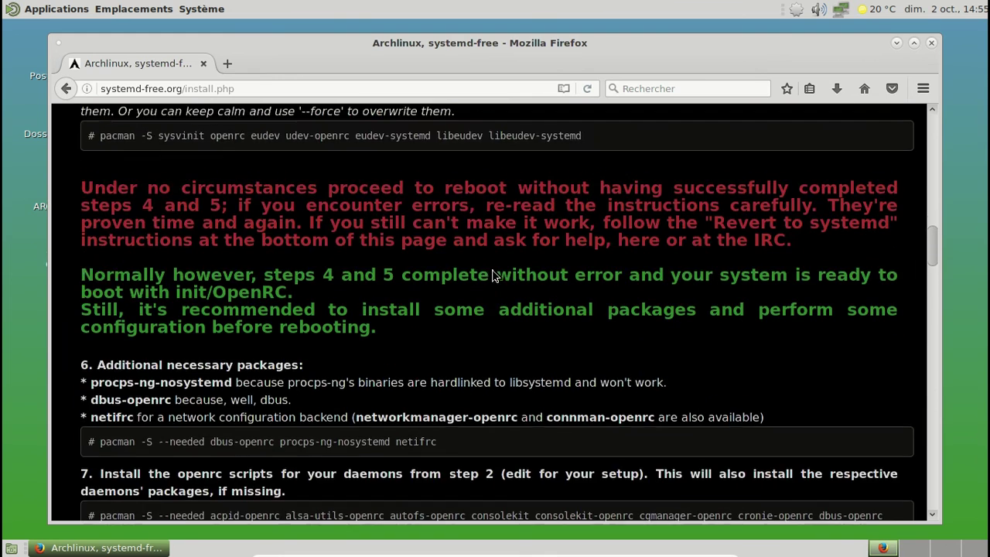
# Open the systemd-free.org Configuration page and review its MATE pacman command
pyautogui.click(933, 132)
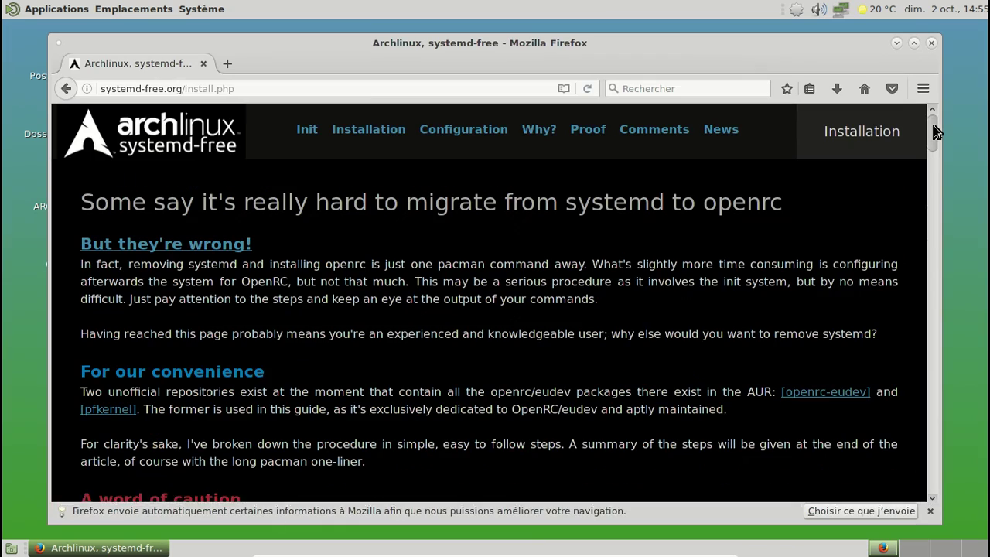
pyautogui.click(473, 128)
pyautogui.scroll(-10, 345, 217)
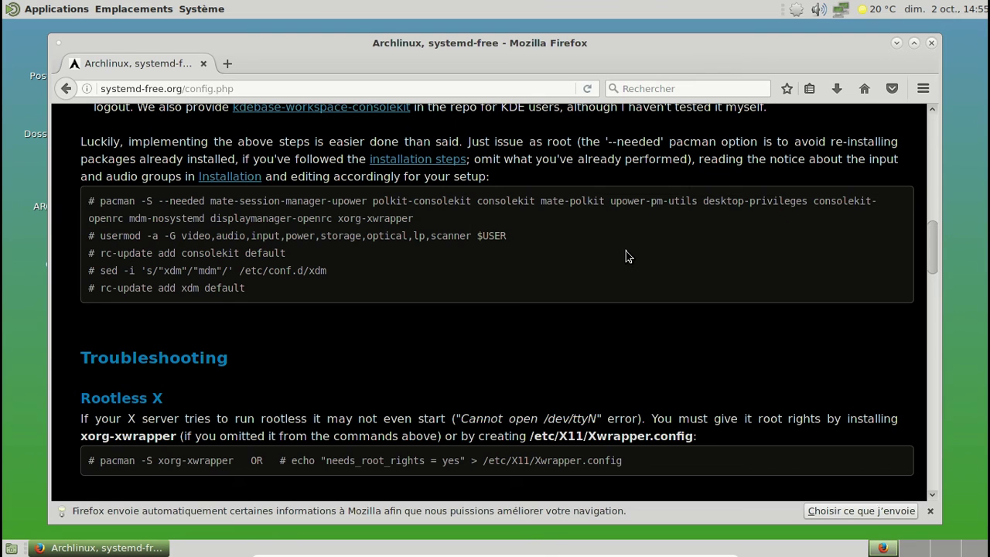
pyautogui.scroll(2, 626, 251)
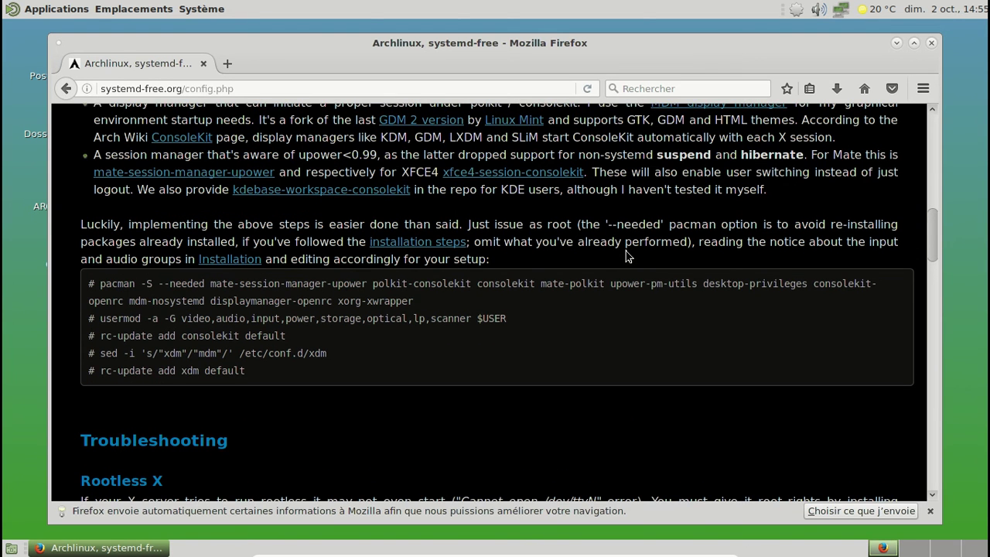
# Open the package manager from the tray and search for 'des' packages
pyautogui.rightClick(796, 10)
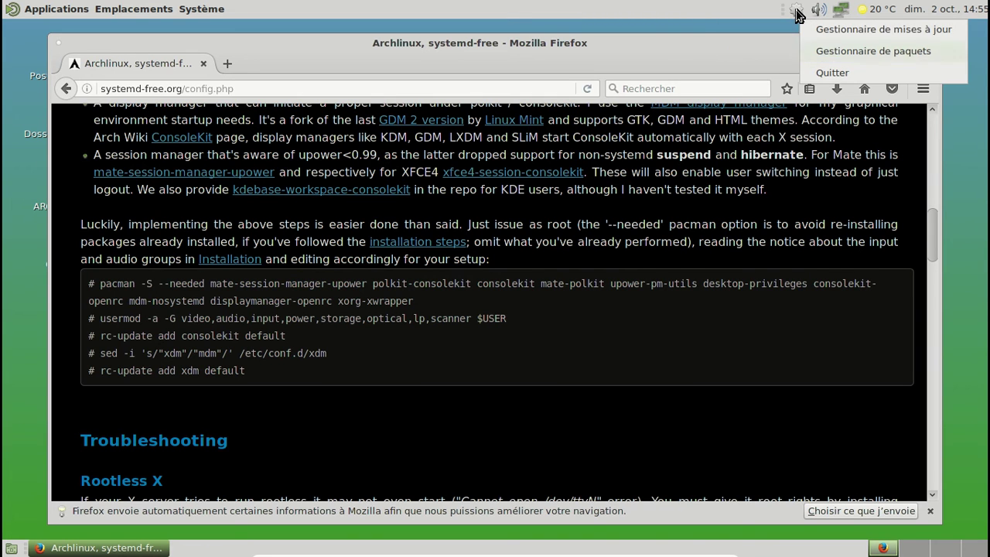
pyautogui.click(829, 54)
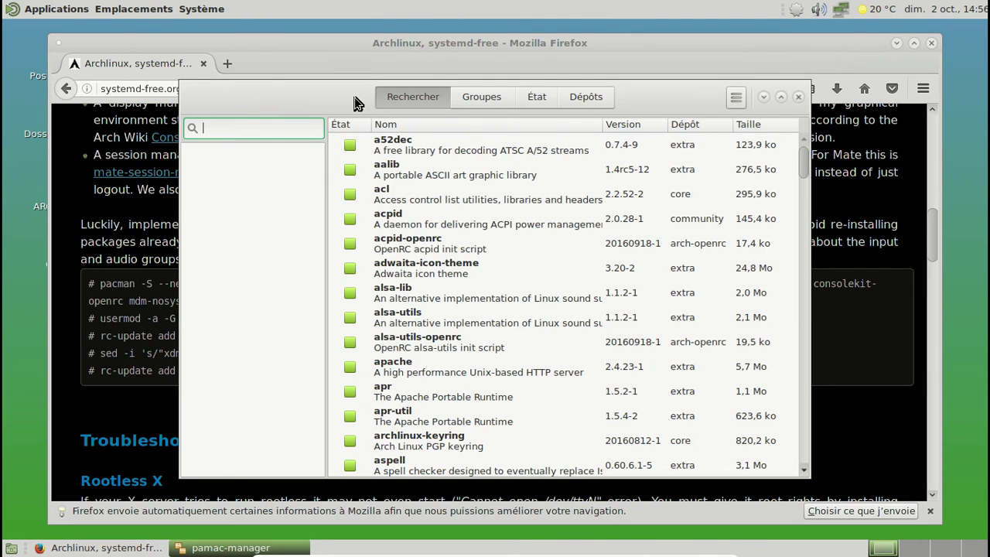
pyautogui.write('upower')
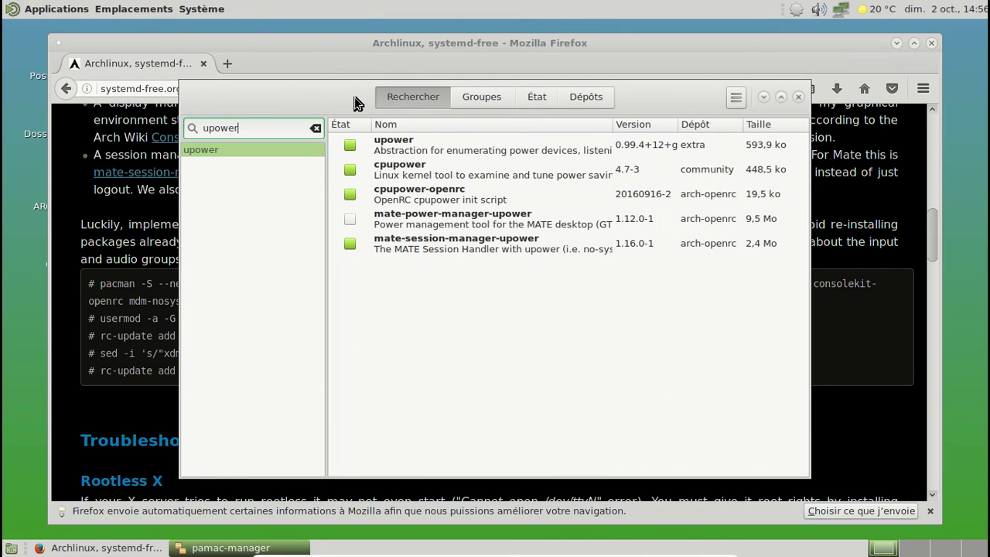
pyautogui.moveTo(352, 107); pyautogui.dragTo(460, 341)
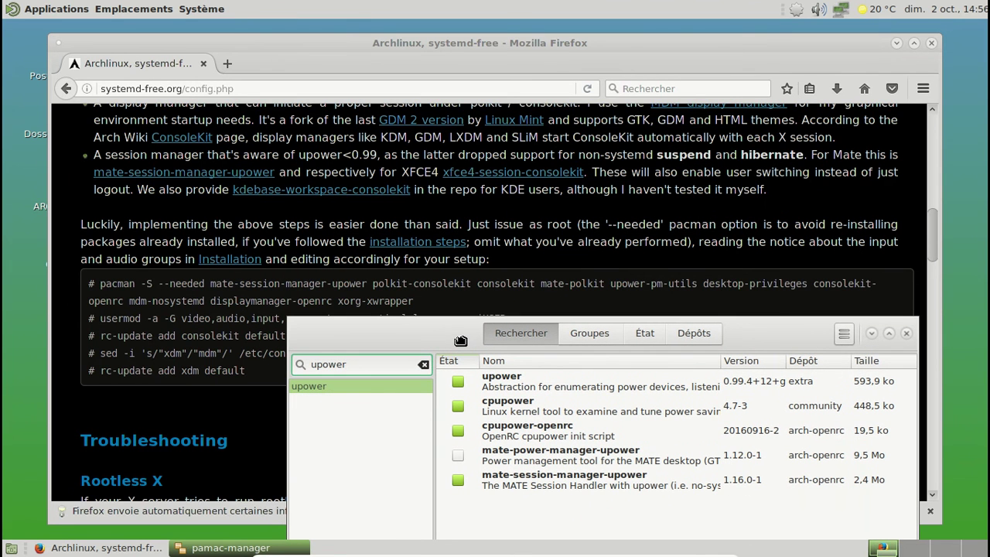
pyautogui.doubleClick(408, 362)
pyautogui.write('desktop')
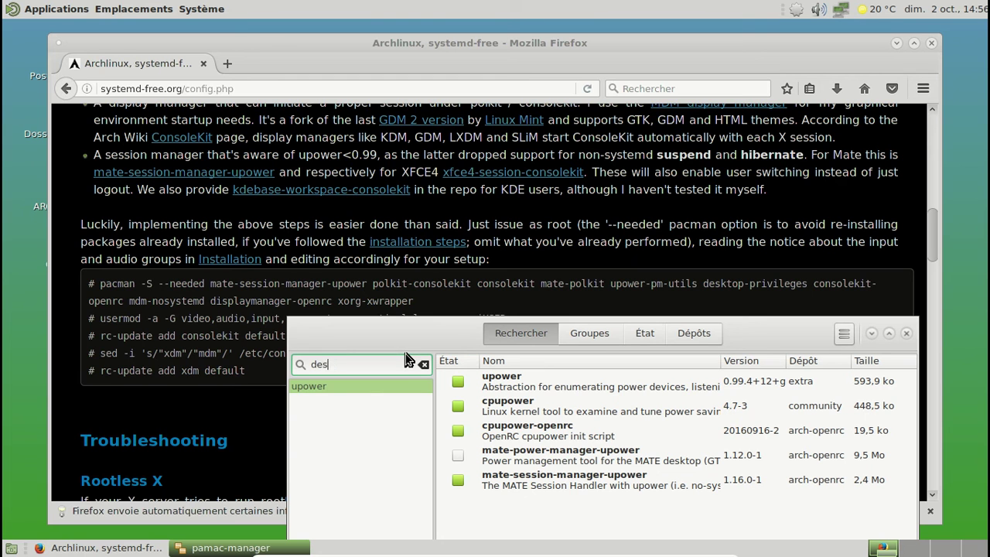
pyautogui.press('Return')
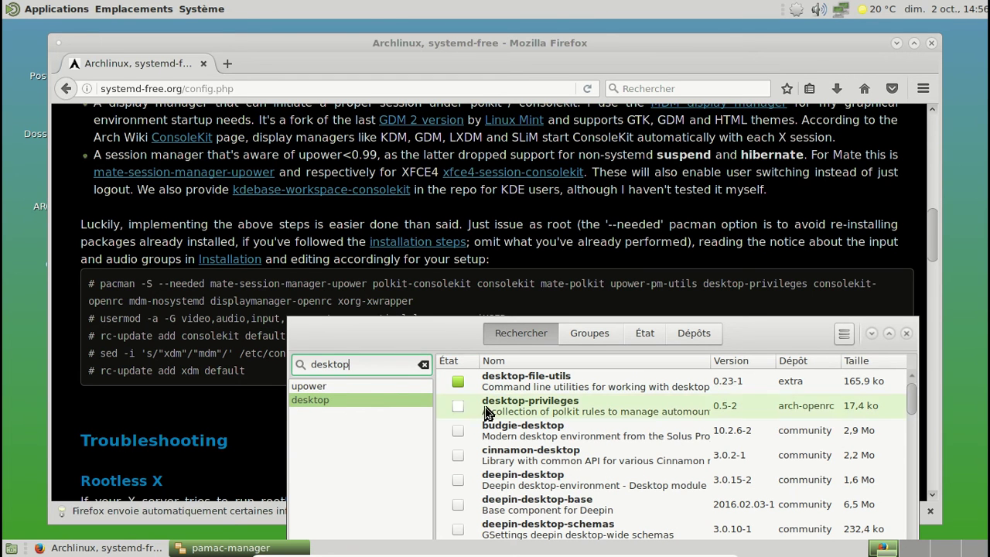
# Install desktop-privileges with root authorisation, dismiss the permissions warning, and close Pamac
pyautogui.click(457, 405)
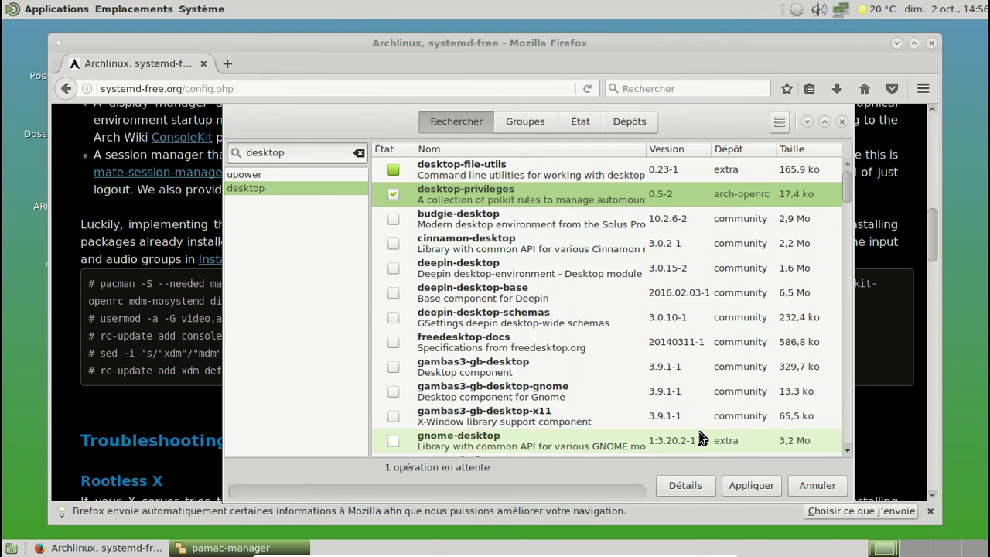
pyautogui.click(752, 486)
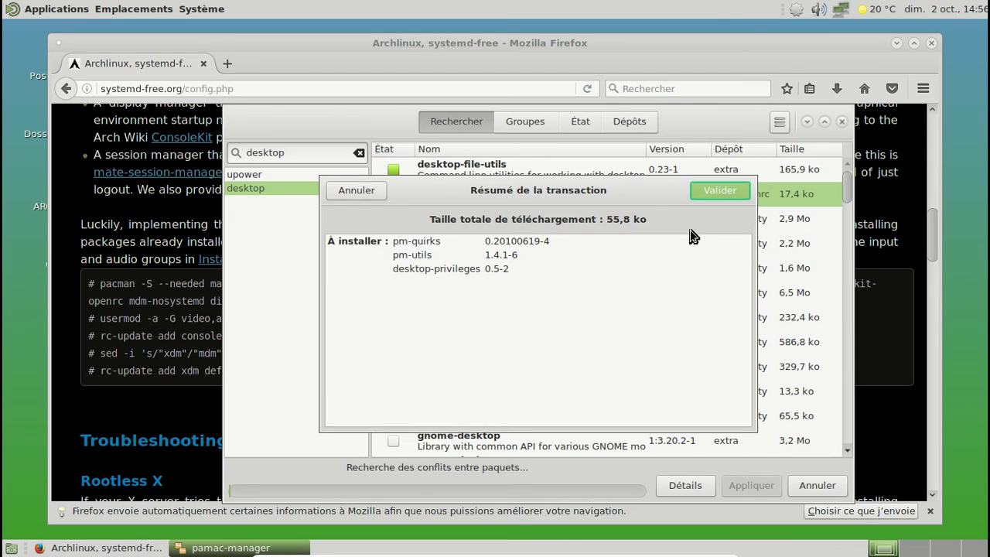
pyautogui.click(711, 194)
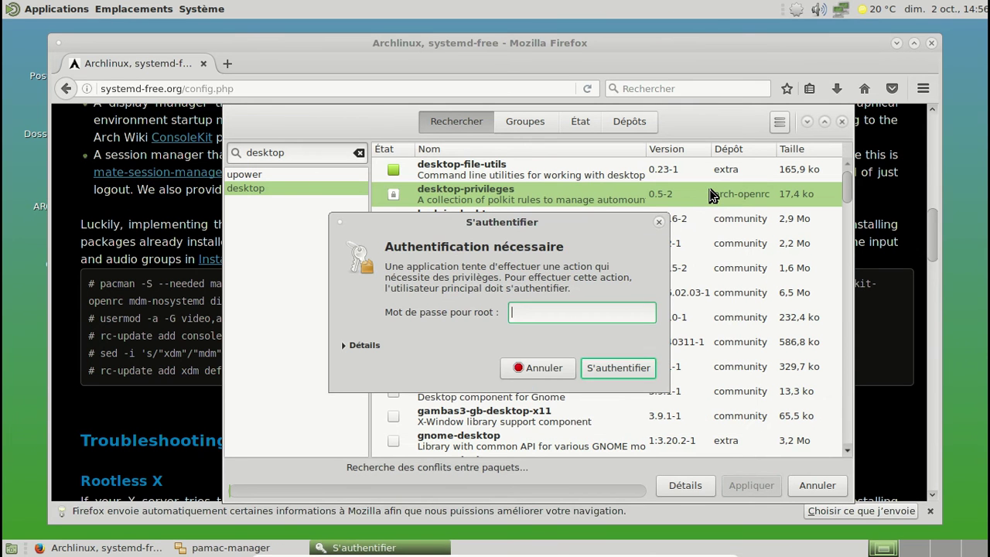
pyautogui.press('Return')
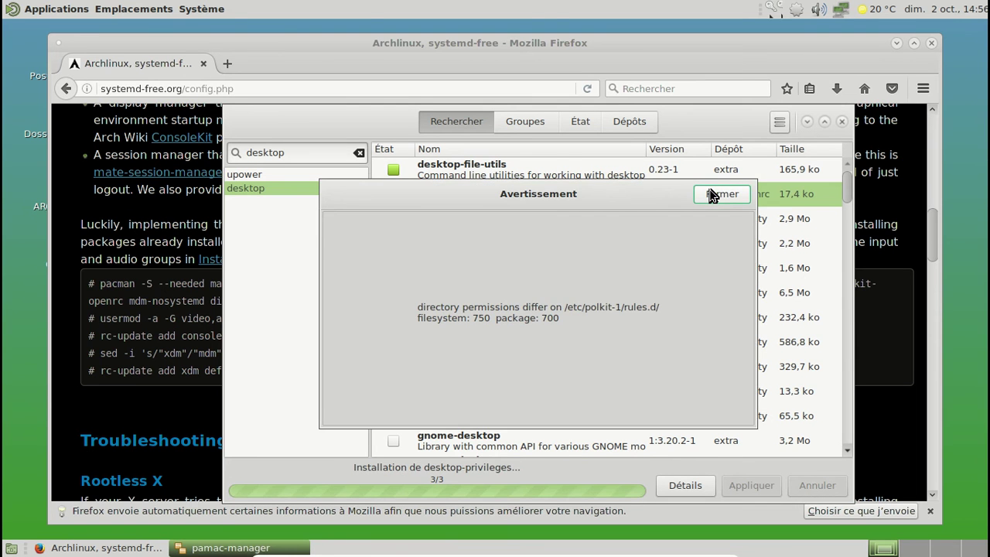
pyautogui.click(712, 194)
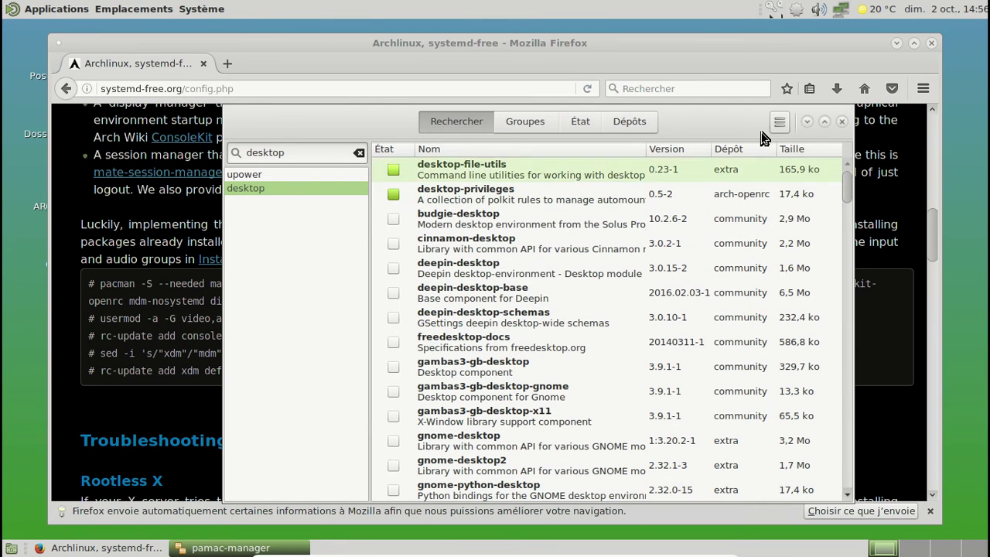
pyautogui.click(841, 122)
pyautogui.scroll(-2, 618, 280)
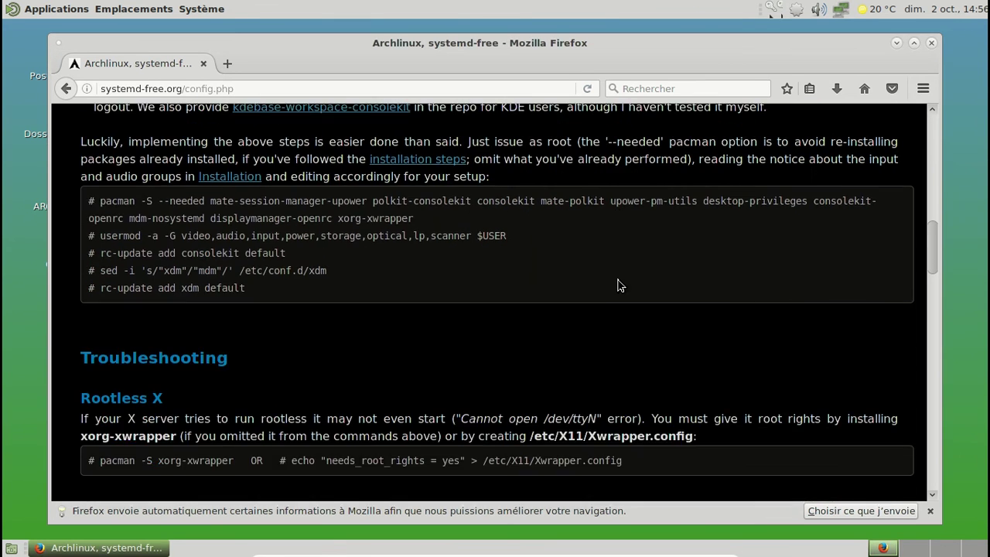
# Close the Firefox window
pyautogui.click(930, 47)
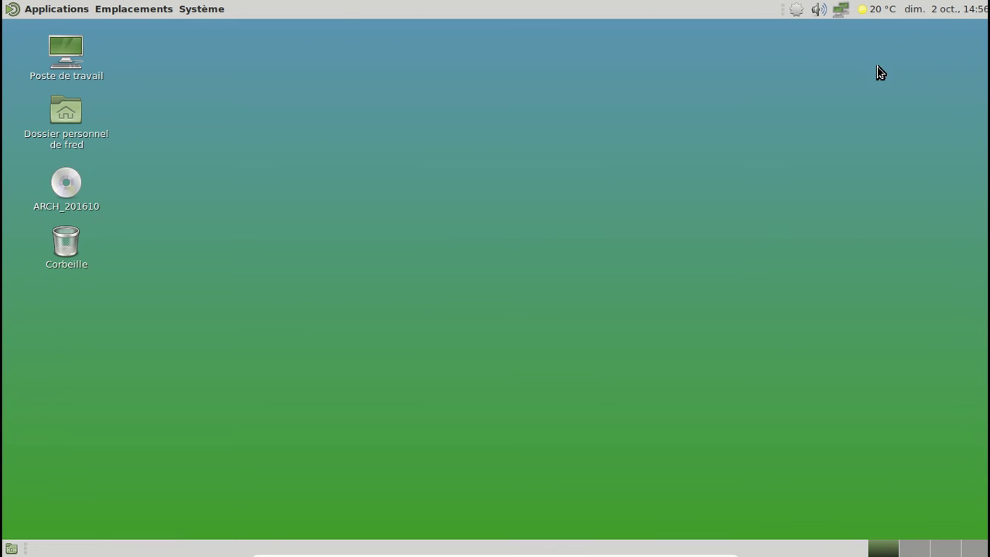
pyautogui.click(71, 8)
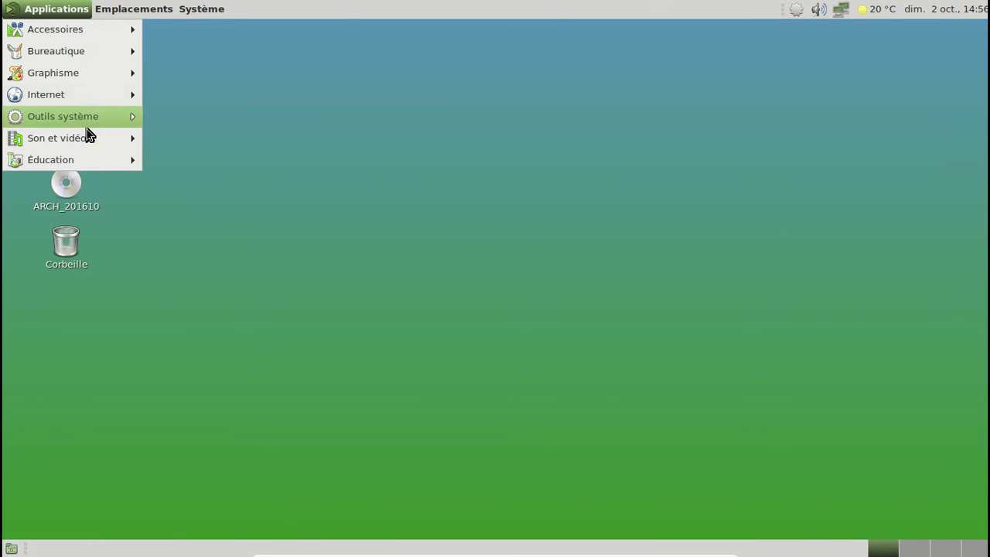
pyautogui.click(249, 61)
# Restart the Arch guest via Système > Éteindre and boot the default GRUB entry
pyautogui.click(205, 11)
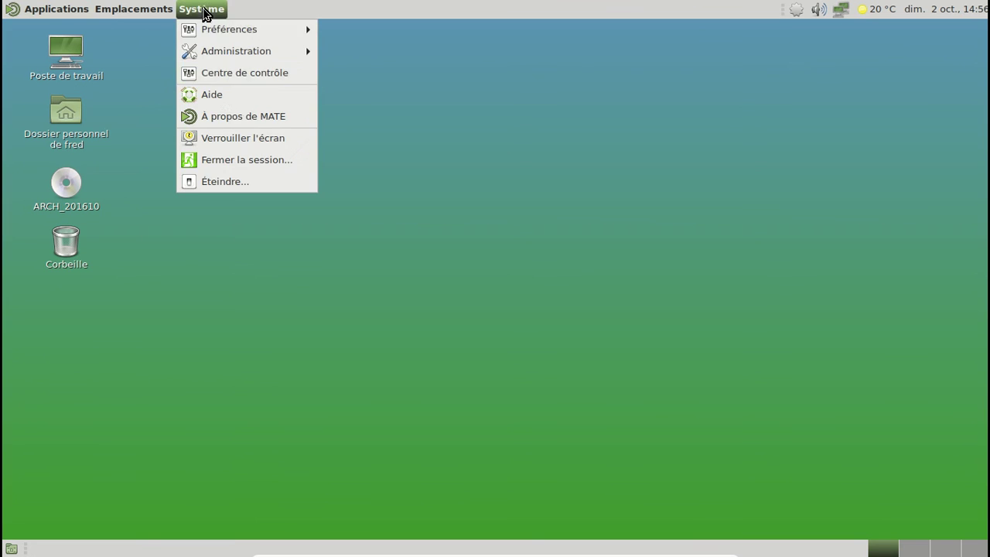
pyautogui.click(242, 182)
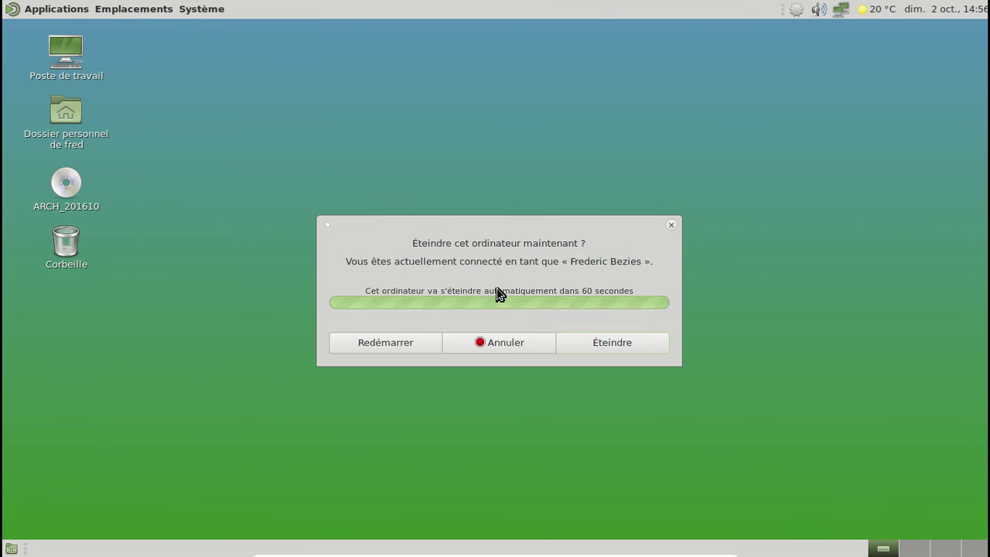
pyautogui.click(406, 351)
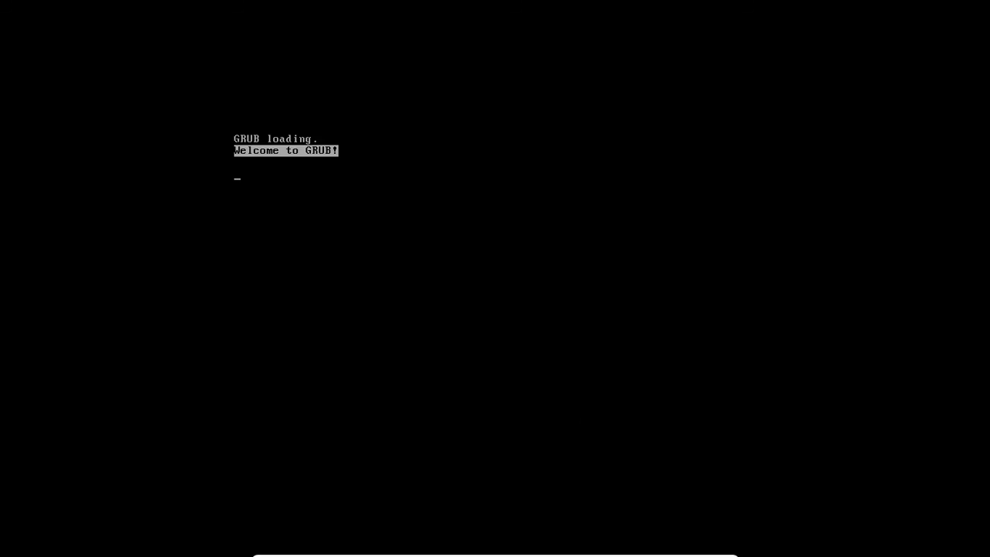
pyautogui.press('Return')
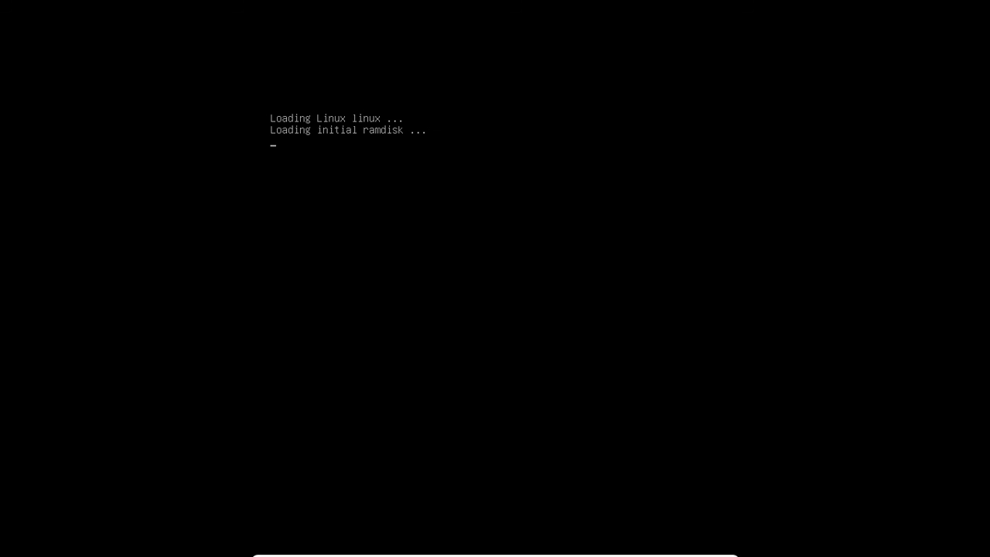
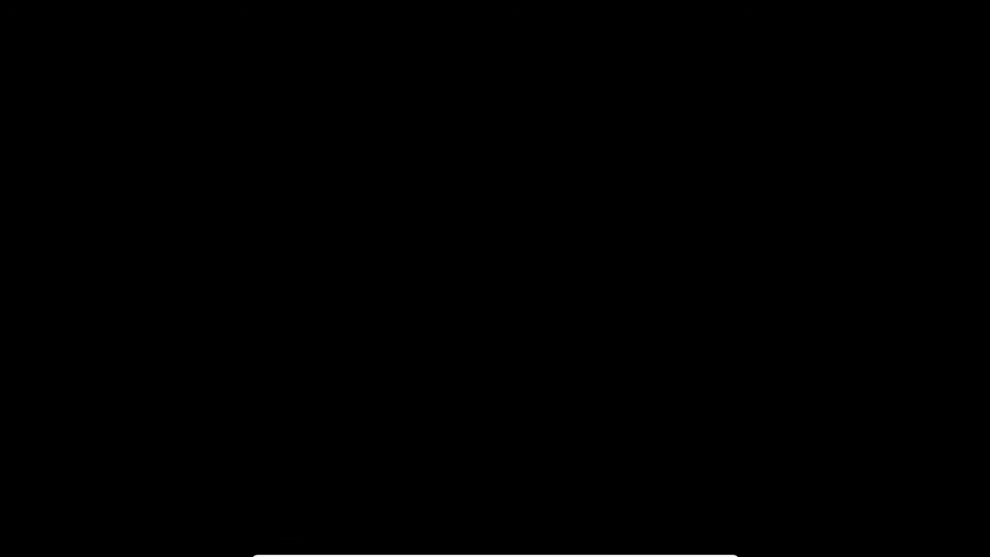
# Log in to the MATE session by entering the account password at the greeter
pyautogui.write('********')
pyautogui.press('Return')
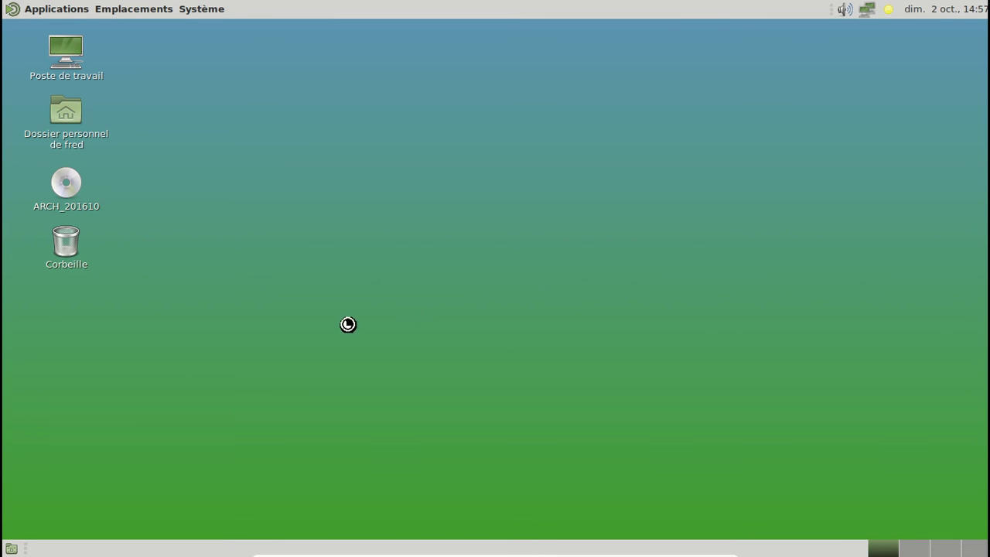
# Launch Configuration de l'impression from Système > Administration
pyautogui.click(224, 8)
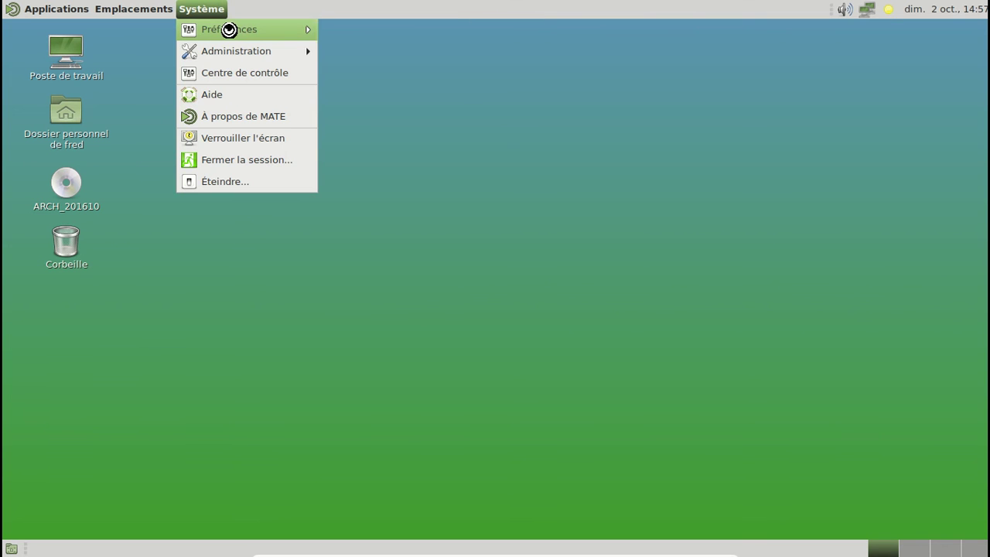
pyautogui.moveTo(227, 28)
pyautogui.moveTo(384, 48)
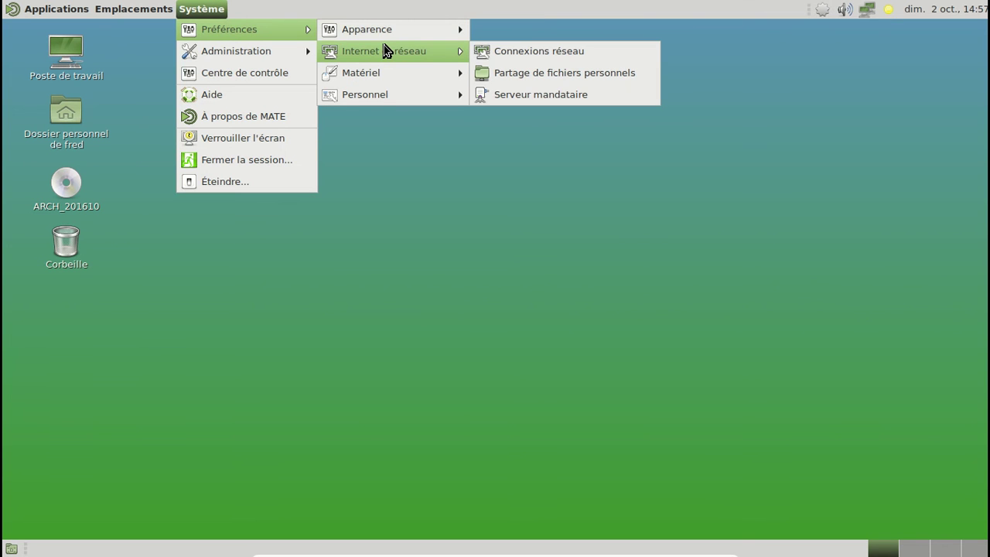
pyautogui.moveTo(305, 52)
pyautogui.click(361, 51)
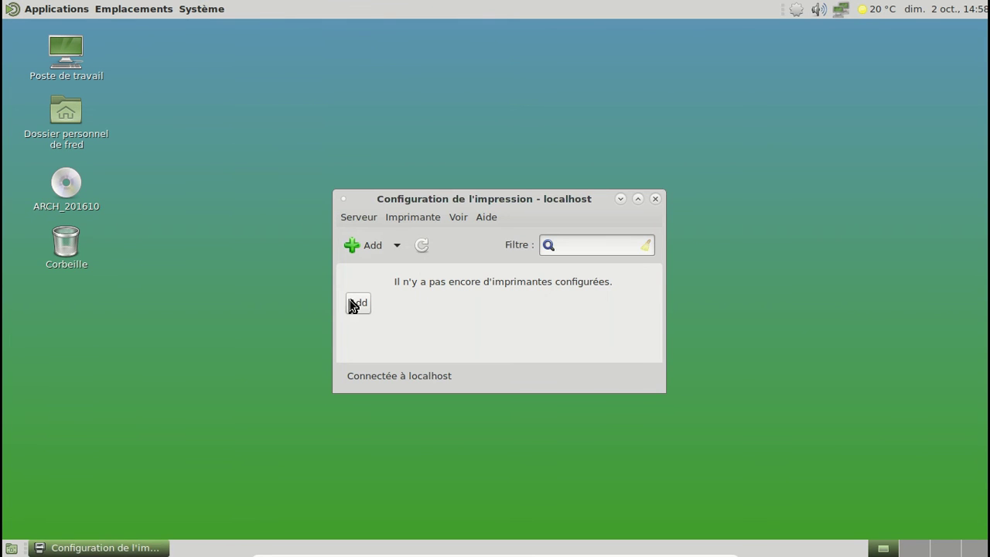
# Add a printer as administrator, choosing the USB Epson Stylus SX218, and start the driver search
pyautogui.click(354, 246)
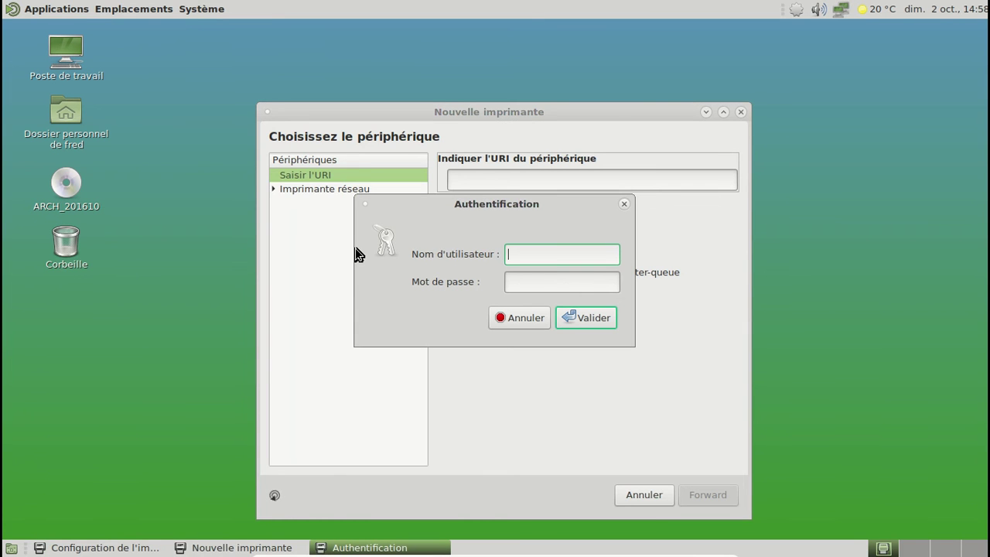
pyautogui.write('root')
pyautogui.press('Tab')
pyautogui.write('********')
pyautogui.press('Return')
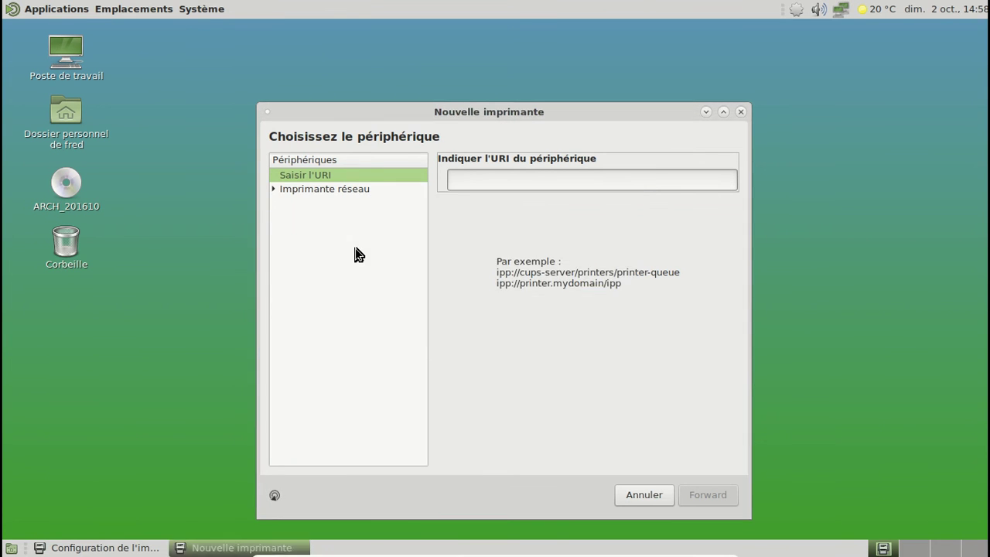
pyautogui.click(347, 177)
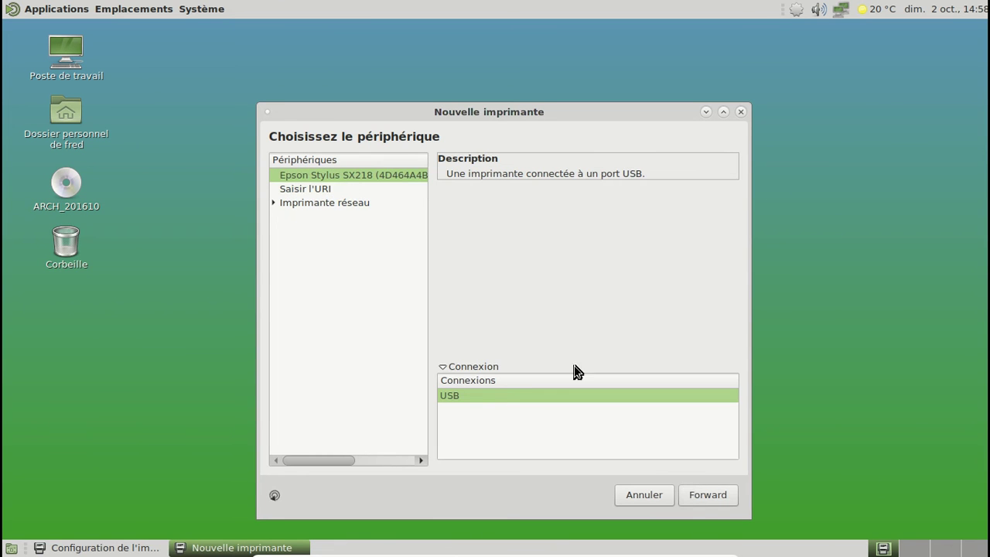
pyautogui.click(696, 495)
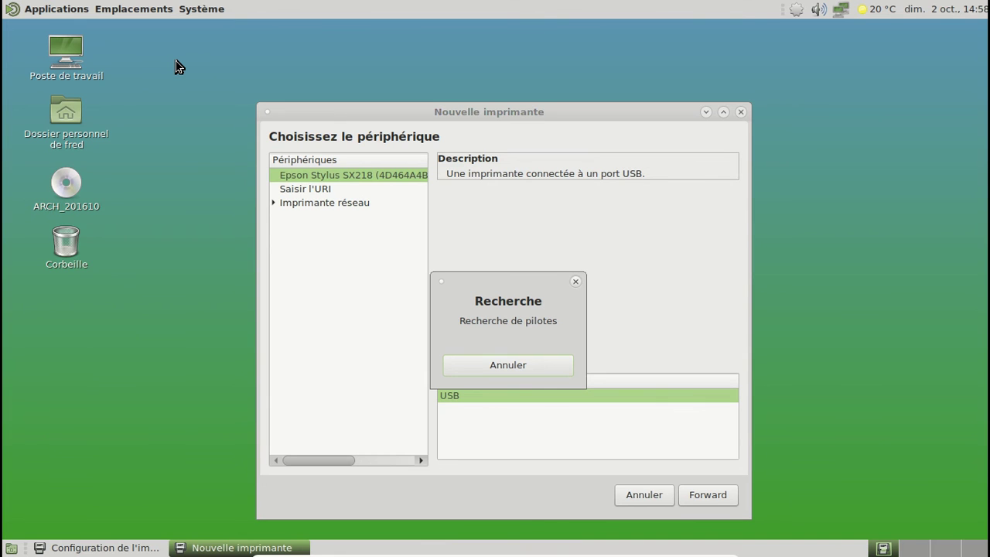
pyautogui.click(77, 12)
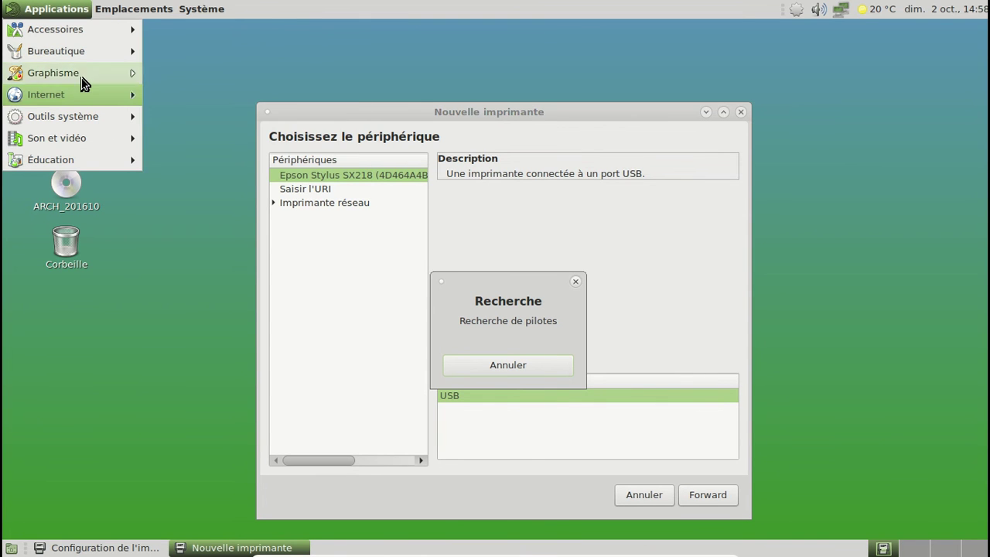
pyautogui.moveTo(80, 78)
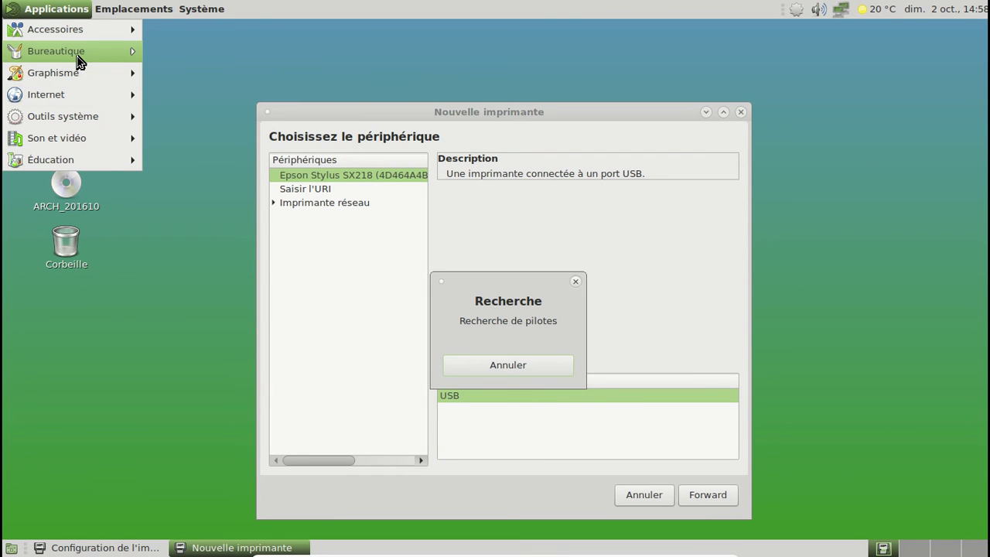
pyautogui.moveTo(200, 9)
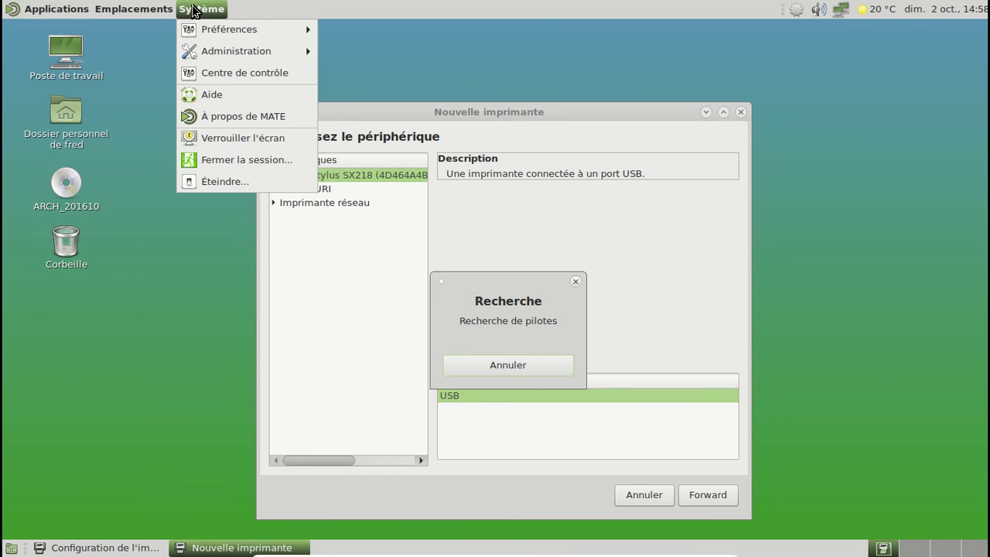
pyautogui.click(247, 116)
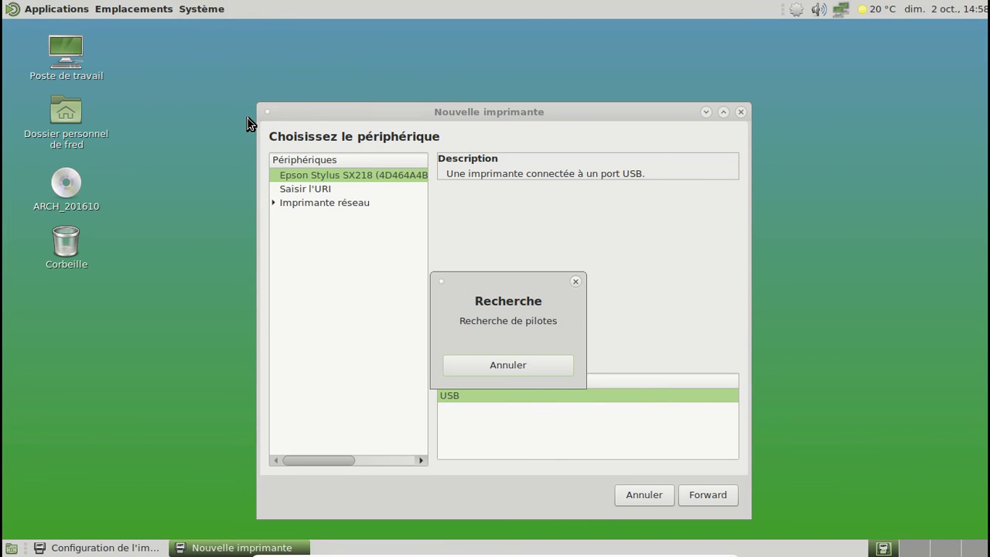
pyautogui.click(585, 391)
pyautogui.rightClick(248, 37)
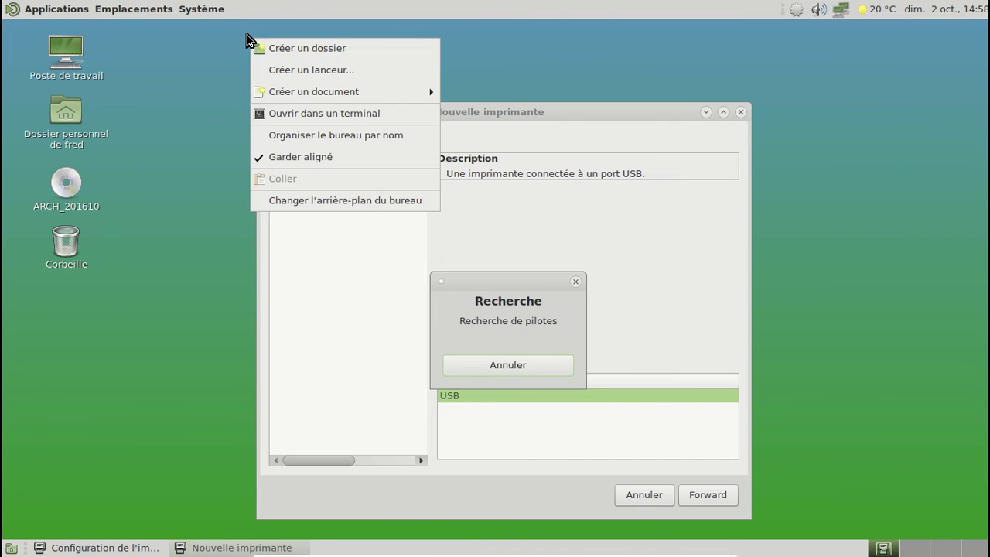
pyautogui.click(364, 204)
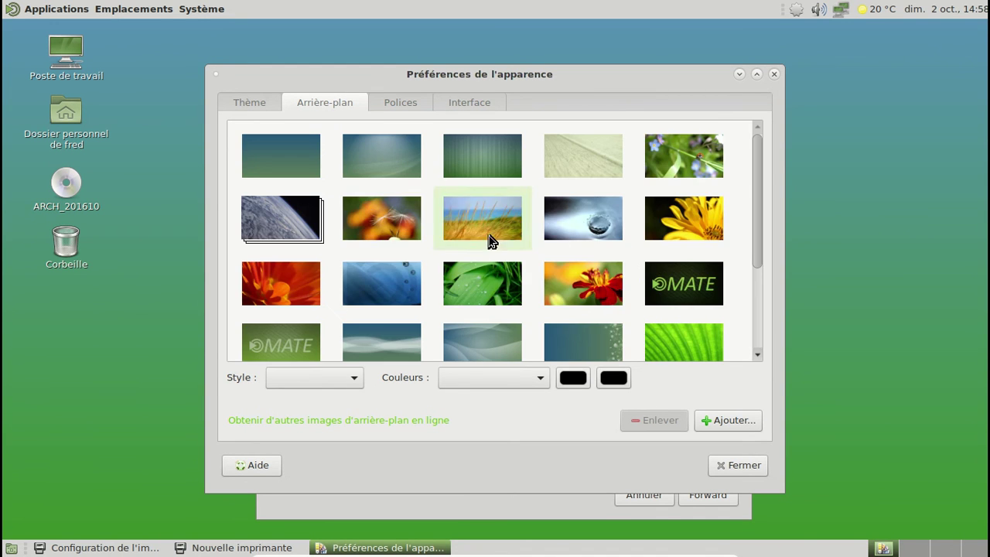
# Pick the blue-flower photo in Arrière-plan as wallpaper and close Préférences de l'apparence
pyautogui.scroll(-5, 586, 238)
pyautogui.scroll(5, 588, 232)
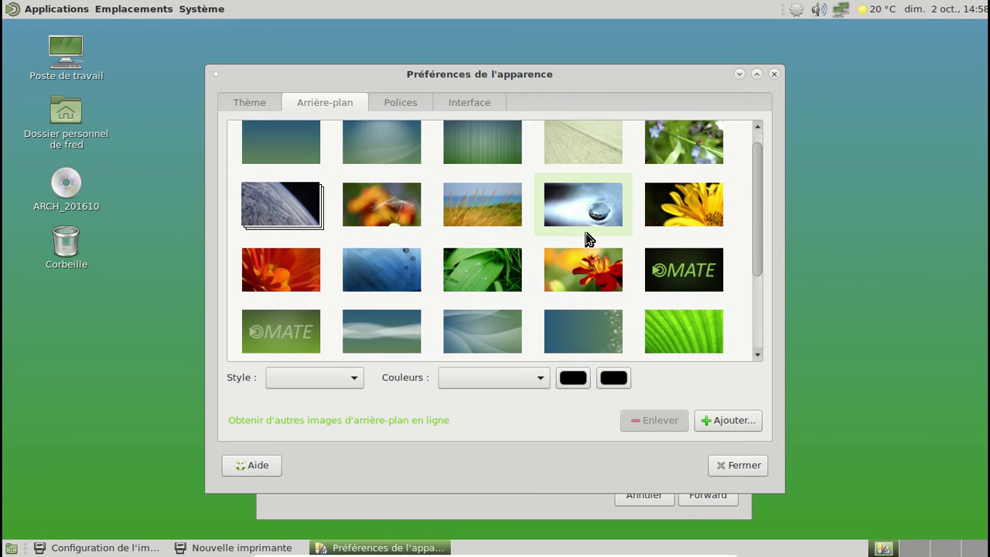
pyautogui.click(705, 170)
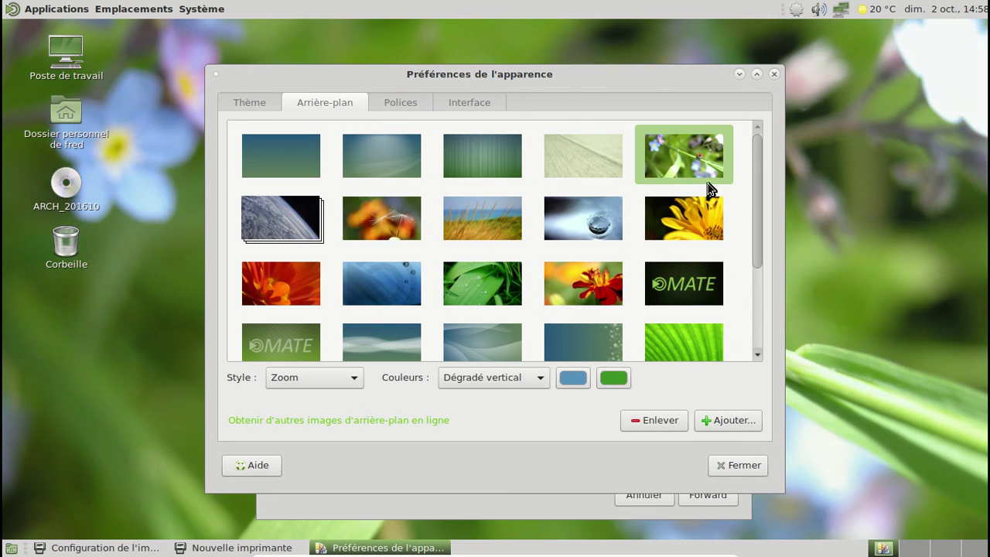
pyautogui.click(744, 464)
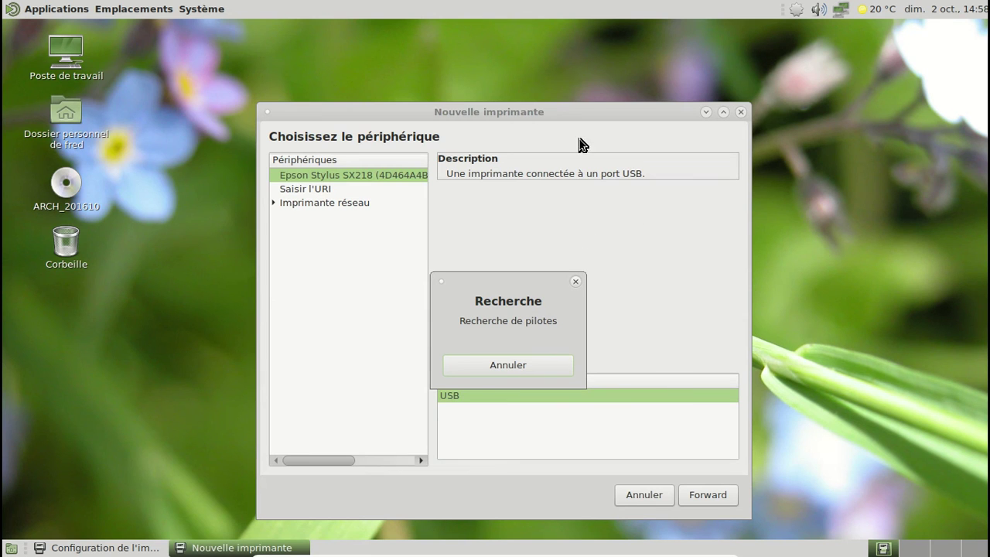
# Rearrange the Nouvelle imprimante and driver-search windows on screen
pyautogui.moveTo(547, 113); pyautogui.dragTo(336, 131)
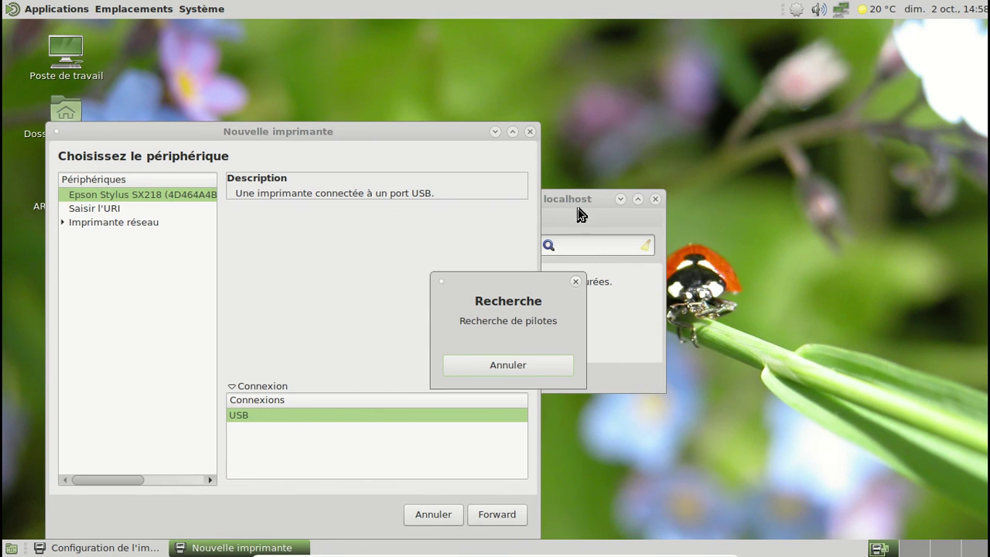
pyautogui.moveTo(501, 282); pyautogui.dragTo(410, 294)
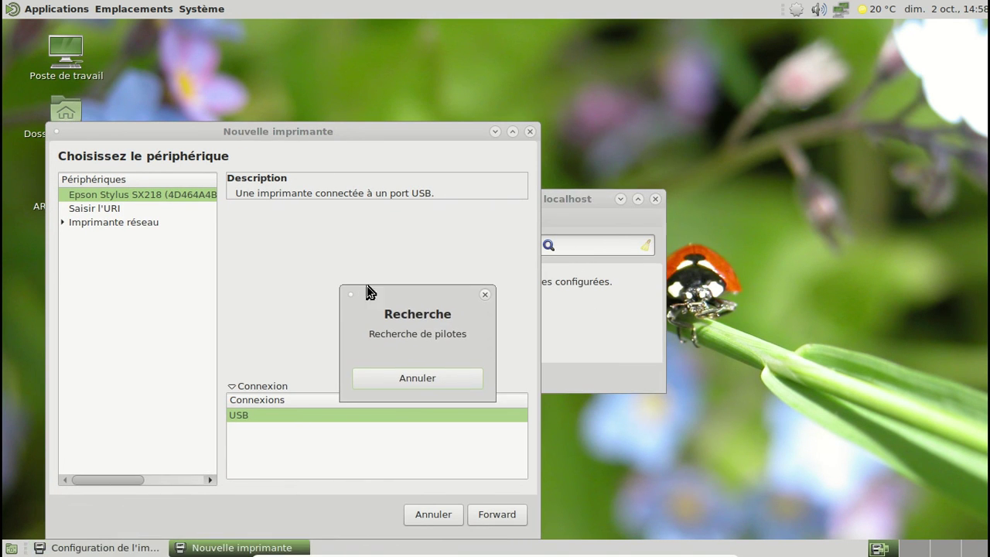
pyautogui.moveTo(428, 135); pyautogui.dragTo(636, 93)
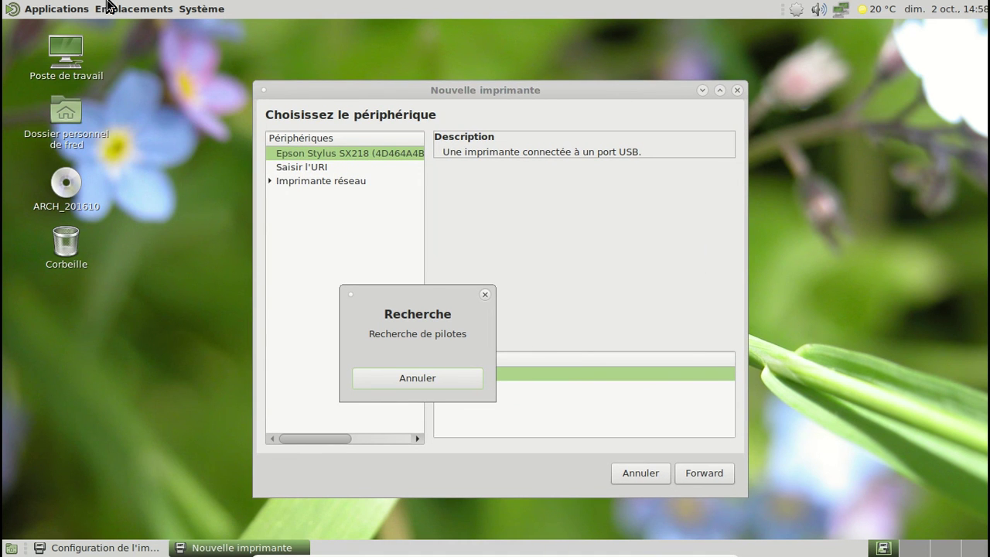
# Open Moniteur système MATE from Outils système, check its resources, and close it
pyautogui.click(47, 6)
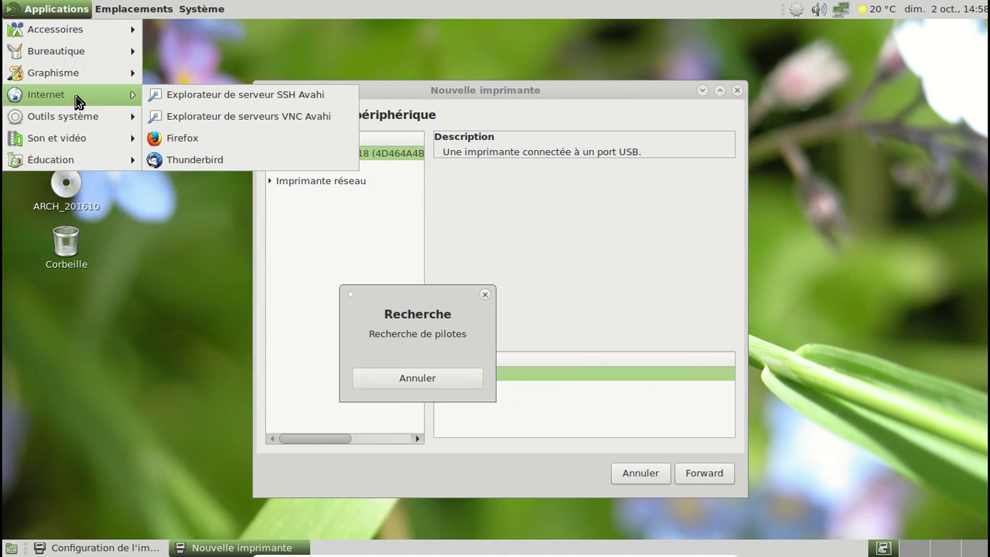
pyautogui.moveTo(72, 122)
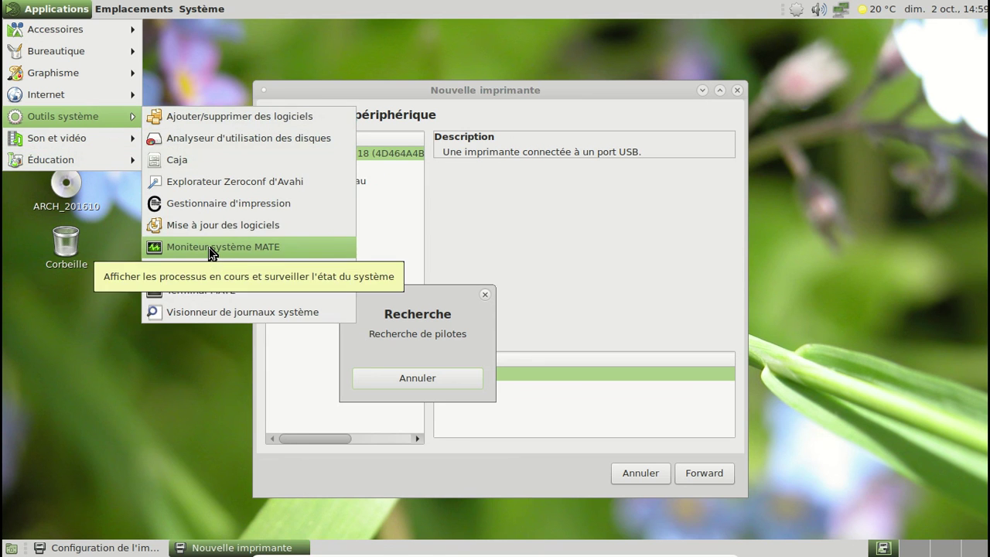
pyautogui.click(210, 248)
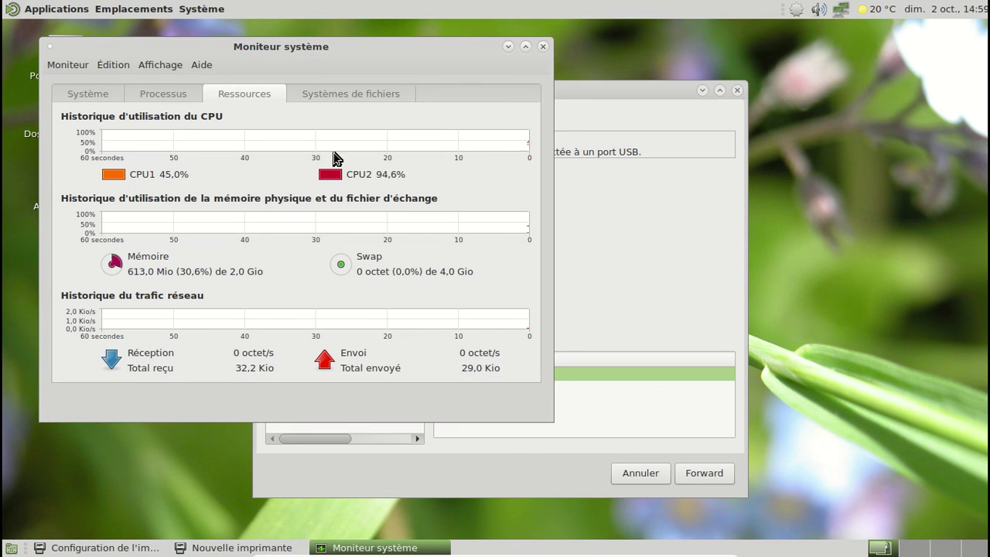
pyautogui.click(543, 47)
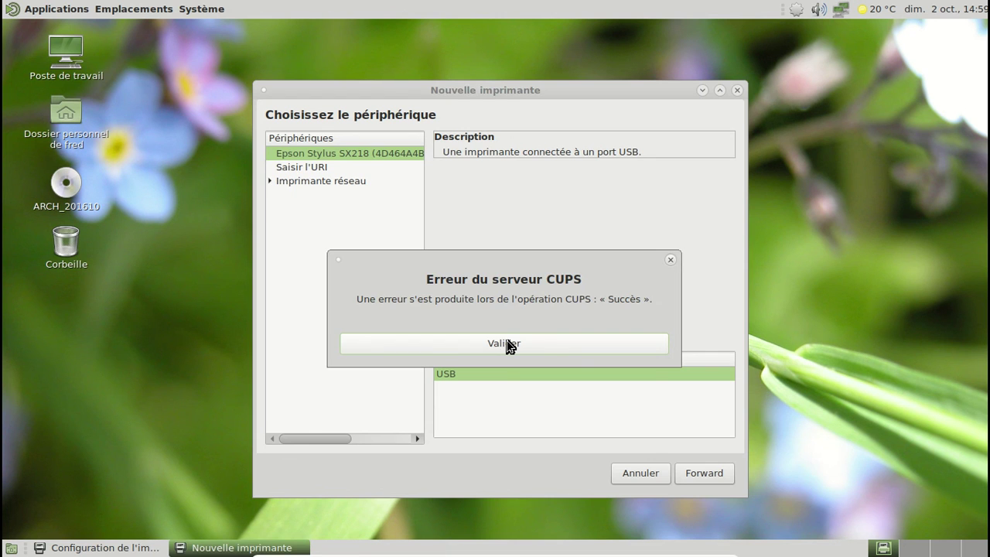
# Dismiss the CUPS server error, retry the Epson driver step, and relaunch the print manager
pyautogui.click(509, 344)
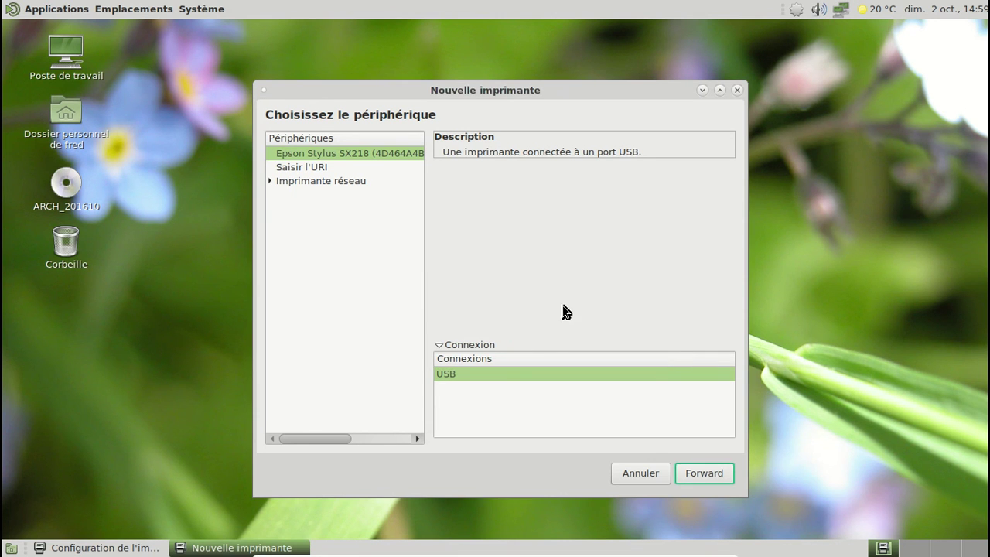
pyautogui.click(702, 473)
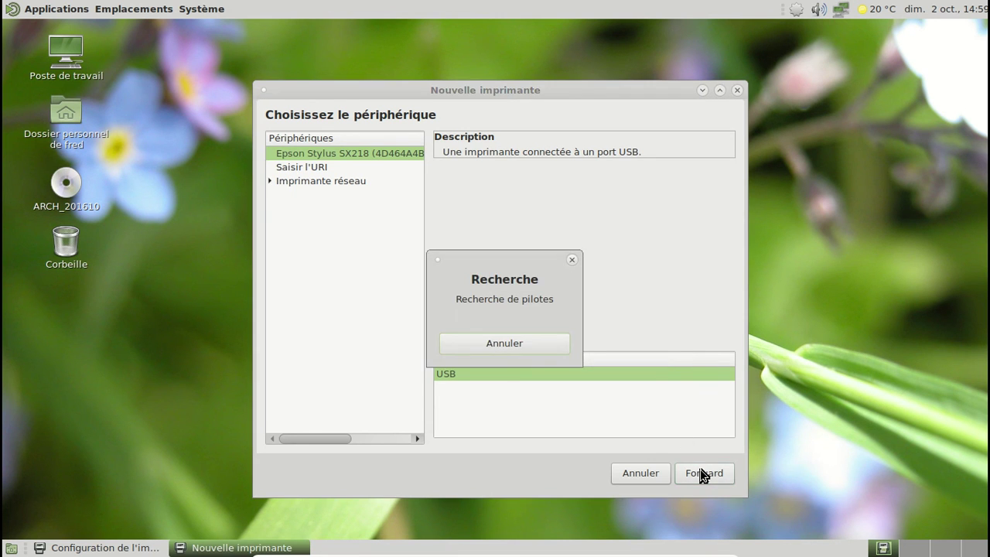
pyautogui.click(45, 9)
pyautogui.moveTo(77, 126)
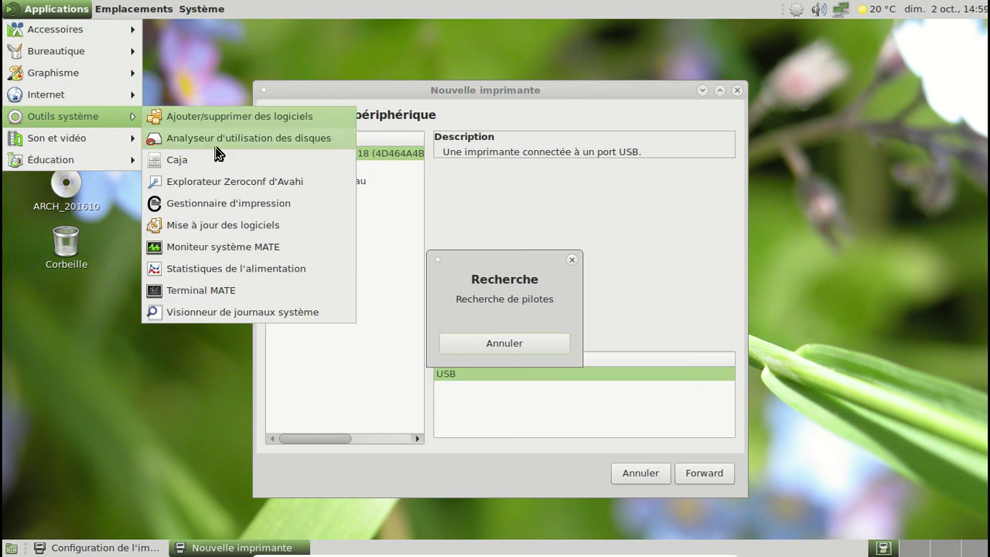
pyautogui.click(220, 207)
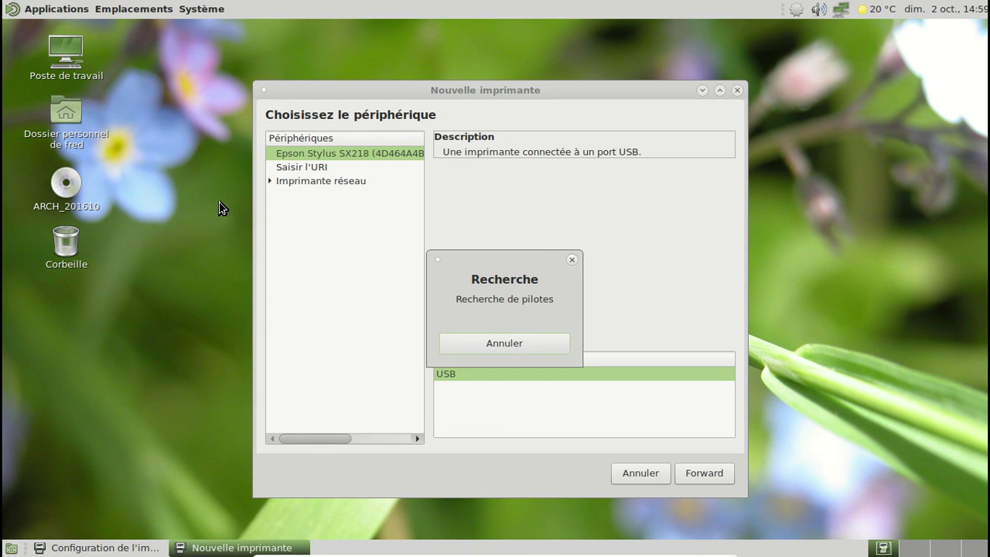
# Cancel the driver search and close Nouvelle imprimante and Configuration de l'impression
pyautogui.click(498, 344)
pyautogui.click(735, 91)
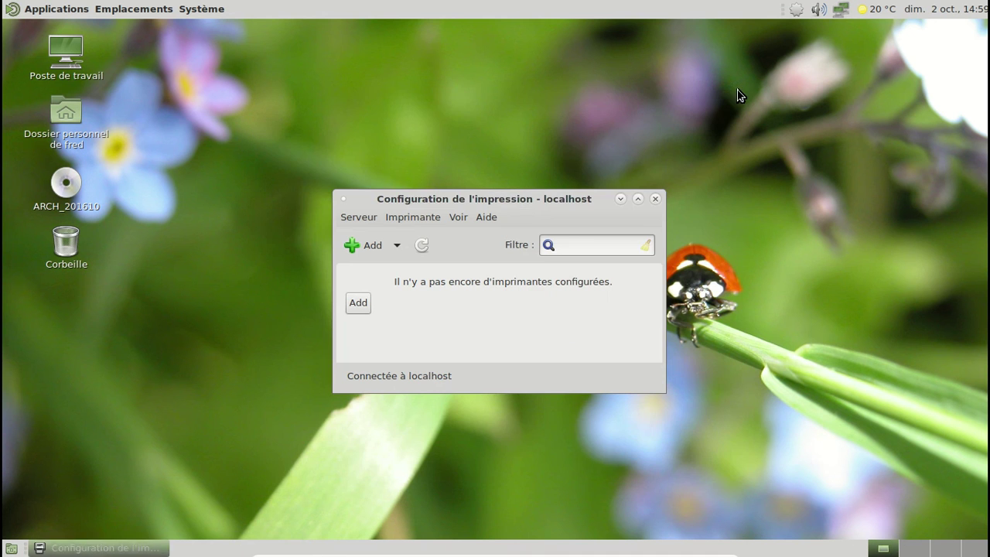
pyautogui.click(654, 200)
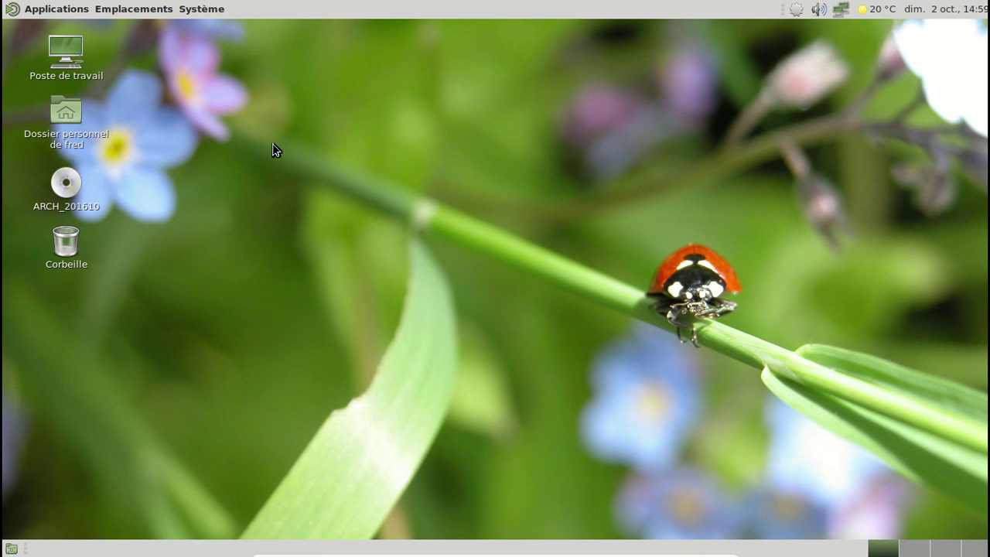
# Relaunch the print manager from the Applications menu
pyautogui.click(57, 11)
pyautogui.moveTo(54, 99)
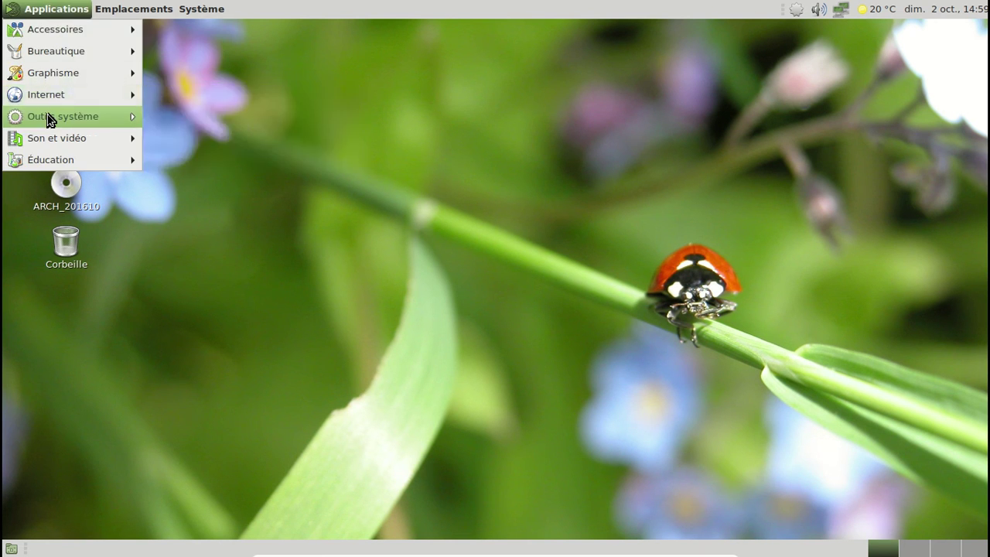
pyautogui.moveTo(48, 118)
pyautogui.click(239, 208)
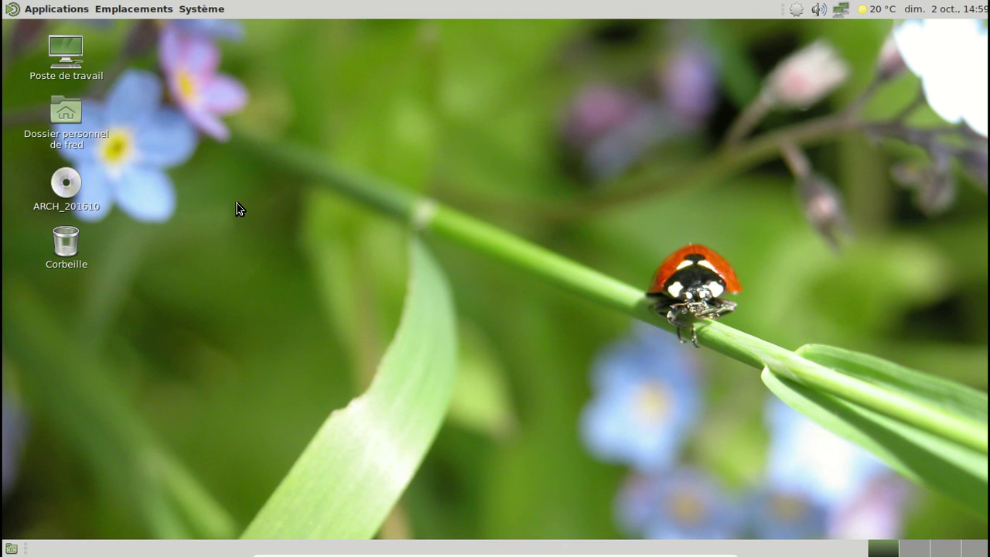
pyautogui.click(82, 10)
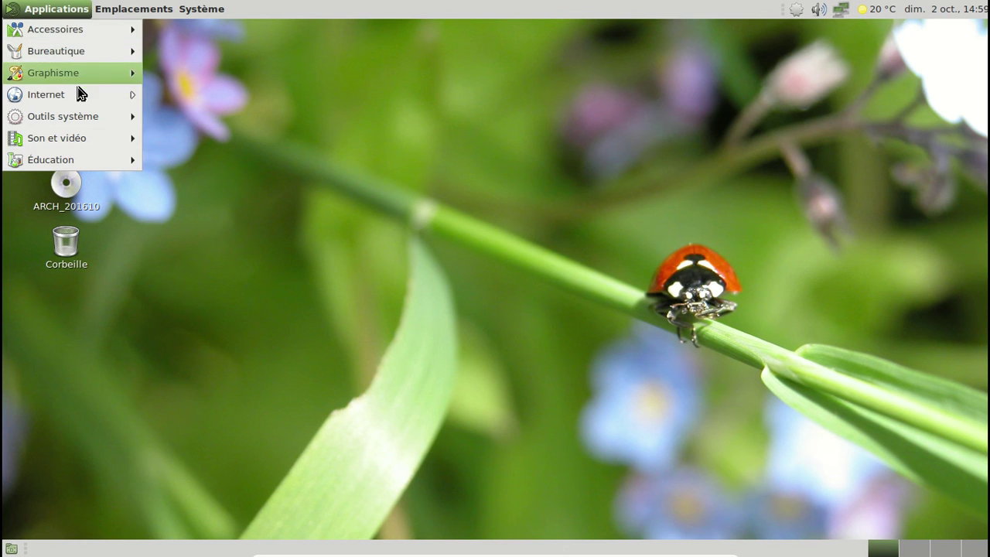
# Launch Firefox from Applications > Internet and type 'localhost:' into the address bar
pyautogui.moveTo(67, 97)
pyautogui.click(252, 136)
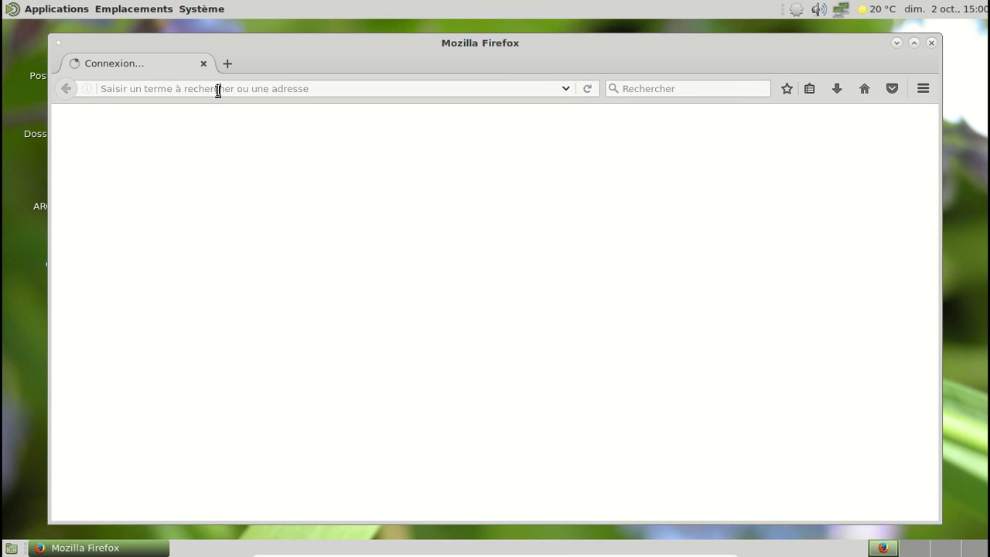
pyautogui.write('localhs')
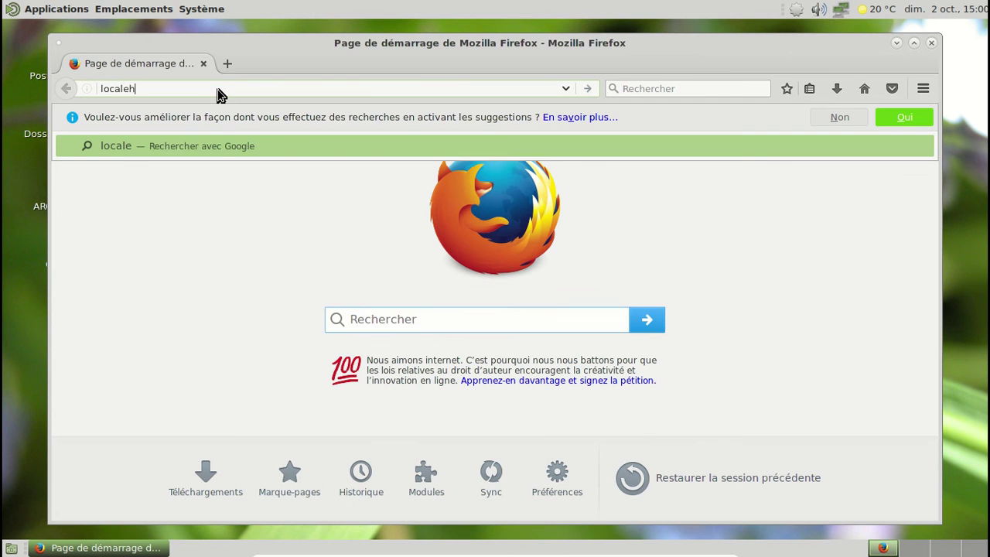
pyautogui.press('BackSpace')
pyautogui.press('BackSpace')
pyautogui.write('hsot')
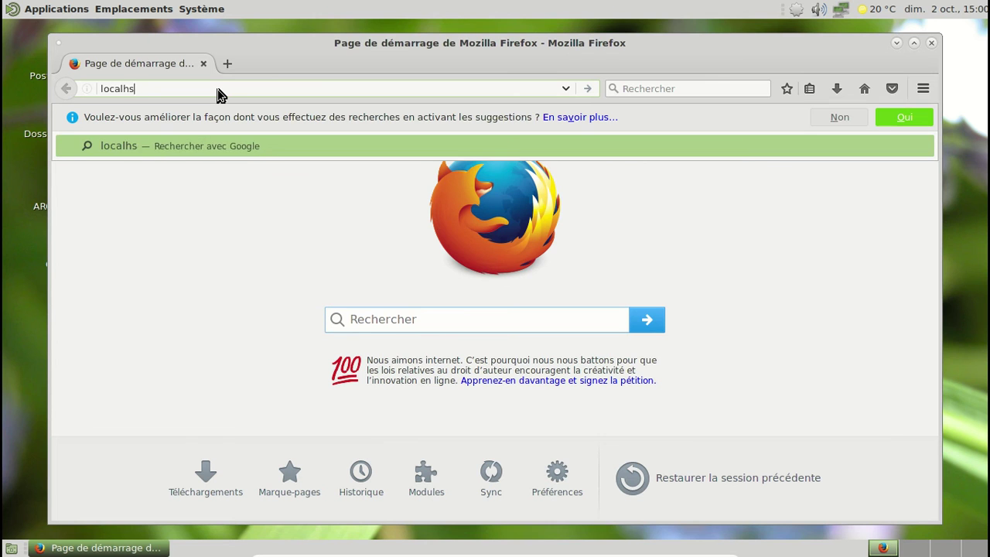
pyautogui.press('BackSpace')
pyautogui.press('BackSpace')
pyautogui.press('BackSpace')
pyautogui.write('ost:')
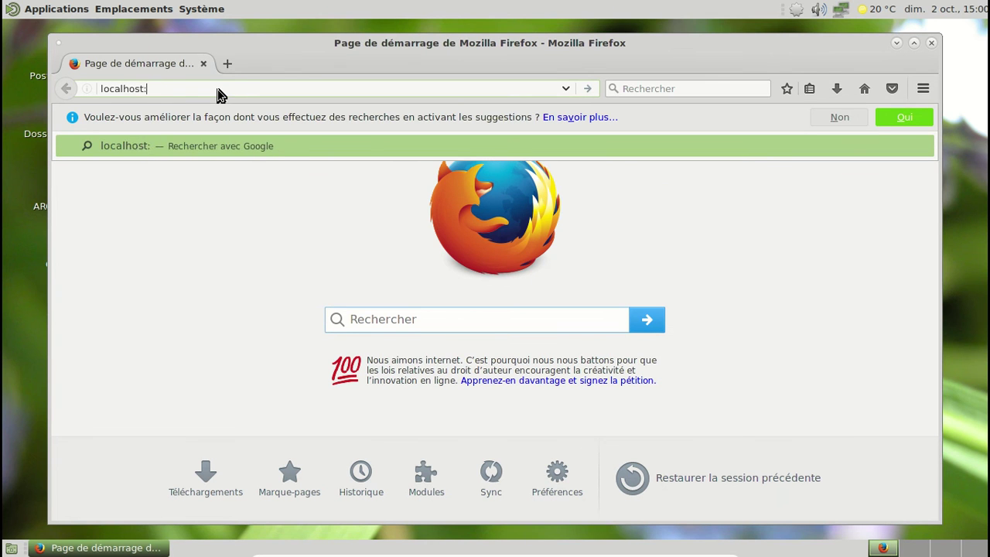
# Complete the address as localhost:631, load CUPS, and open its Administration page
pyautogui.click(218, 89)
pyautogui.press('Down')
pyautogui.click(218, 92)
pyautogui.press('Down')
pyautogui.click(218, 93)
pyautogui.press('Down')
pyautogui.click(168, 89)
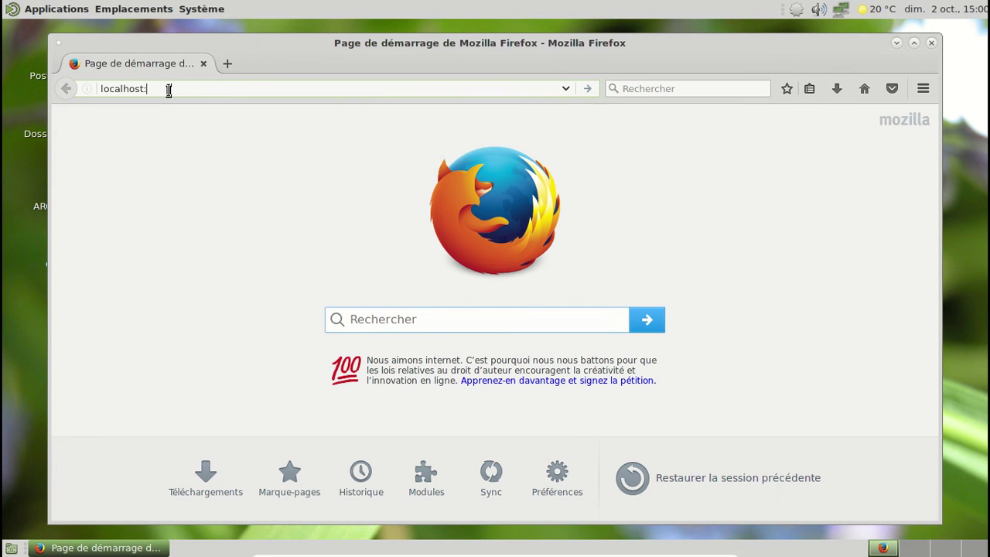
pyautogui.write('631')
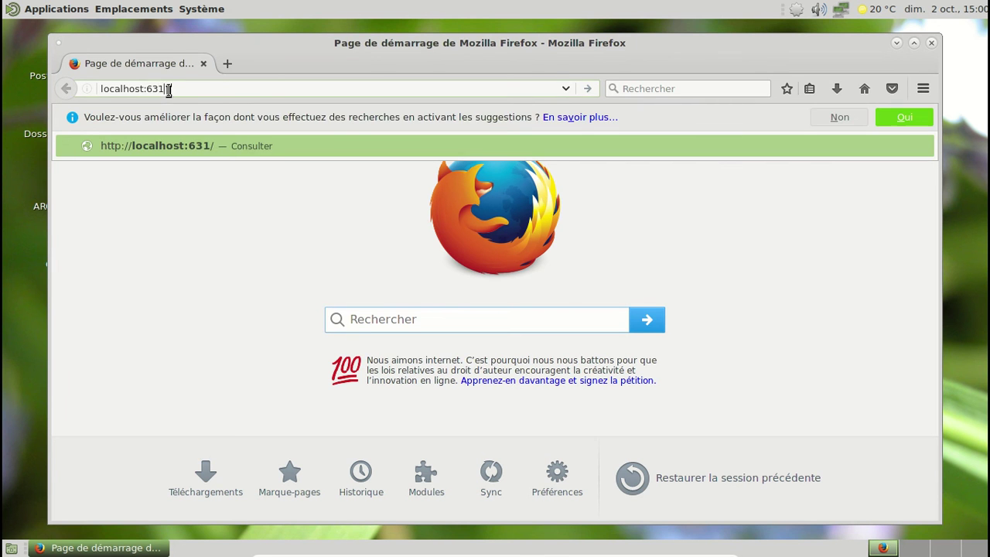
pyautogui.press('Return')
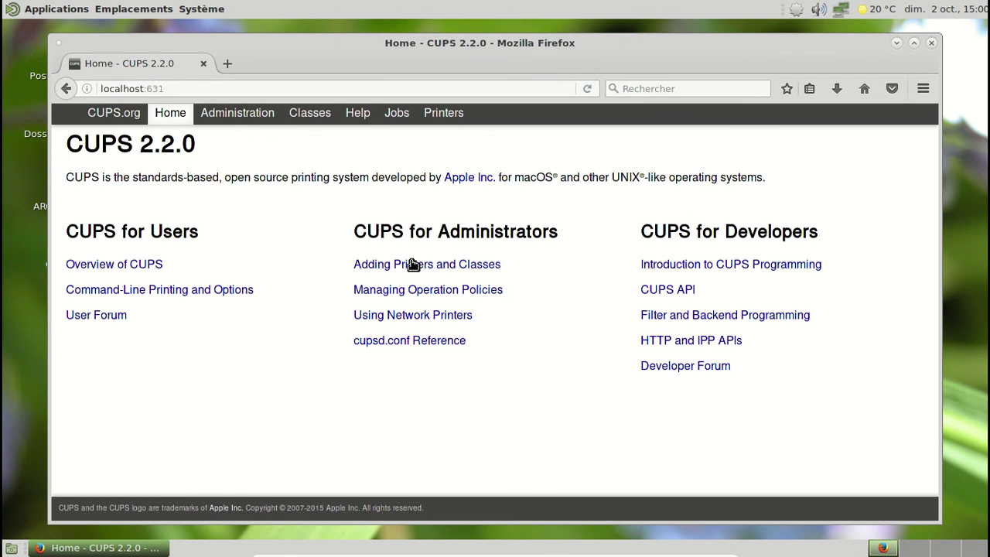
pyautogui.click(411, 265)
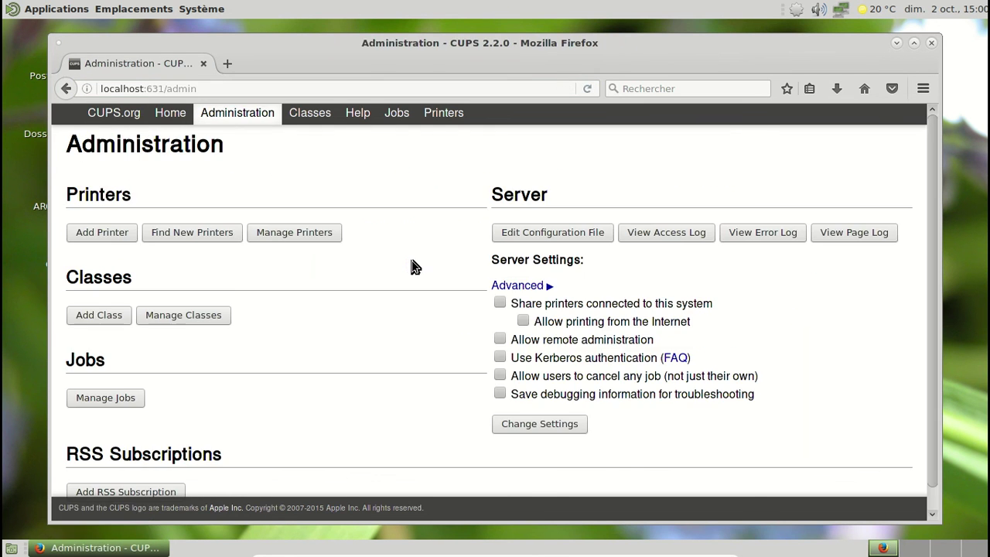
# Start Add Printer, log in to CUPS as administrator, and select the local Epson Stylus SX218
pyautogui.click(118, 236)
pyautogui.write('root')
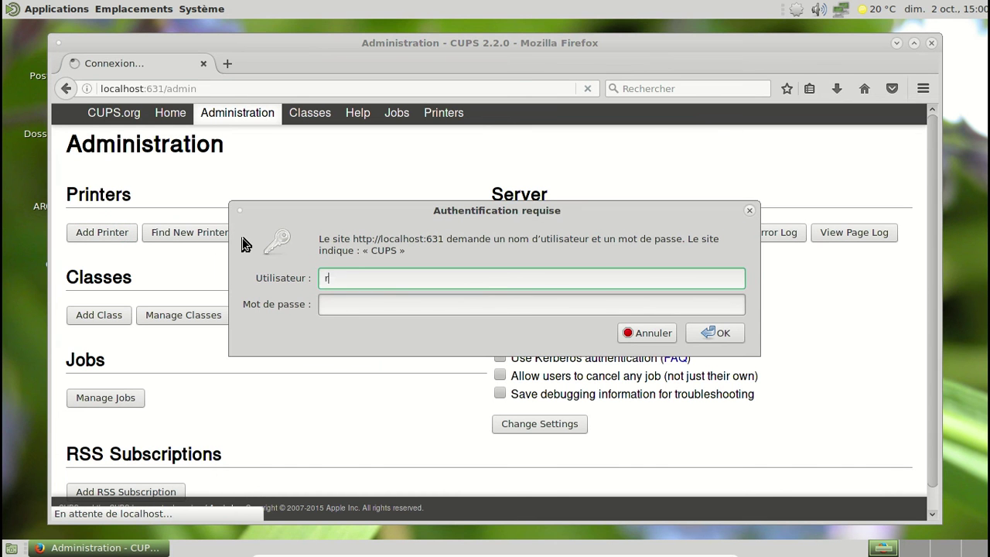
pyautogui.press('Tab')
pyautogui.write('•••••••••')
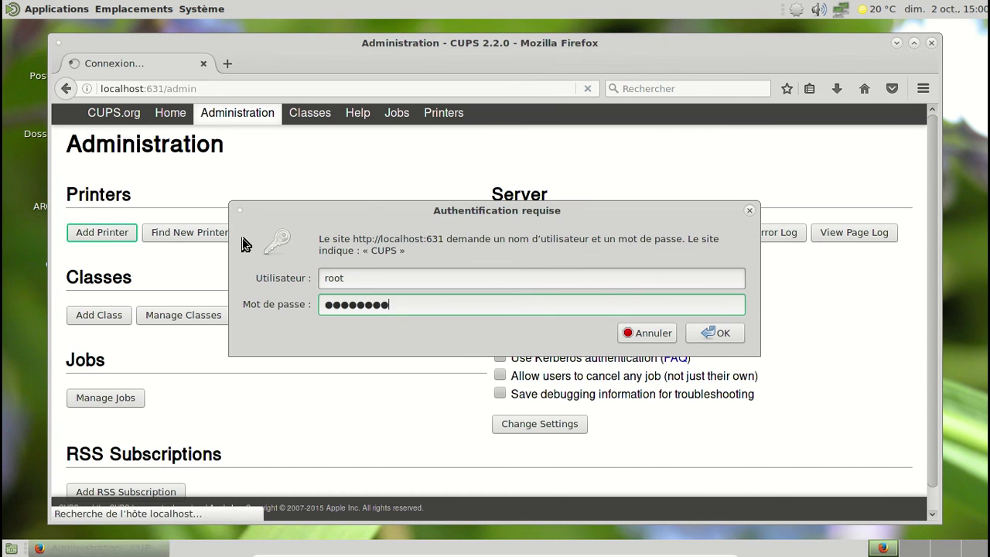
pyautogui.press('Return')
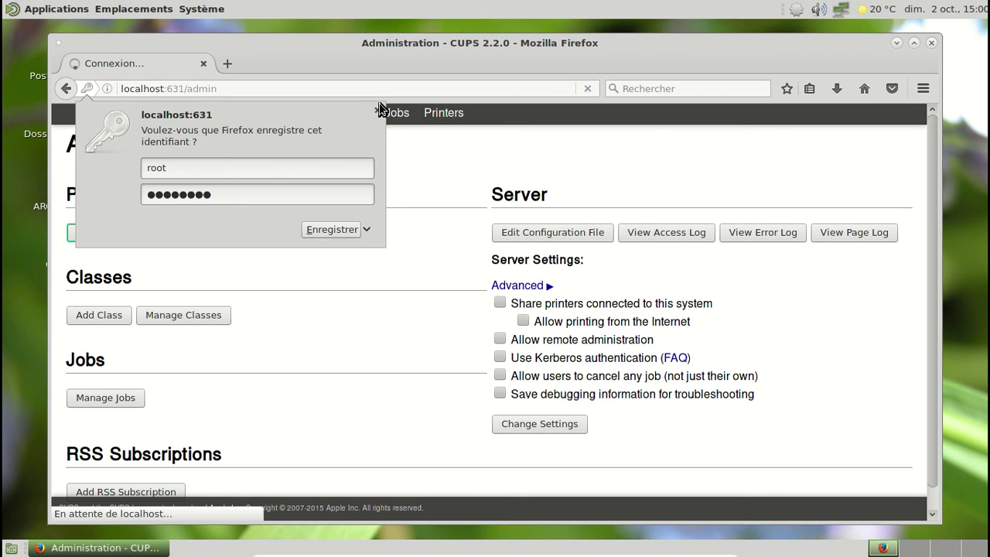
pyautogui.click(377, 111)
pyautogui.click(247, 232)
# Accept the prefilled Epson_Stylus_SX218 connection, name and description, moving to the driver list
pyautogui.click(276, 424)
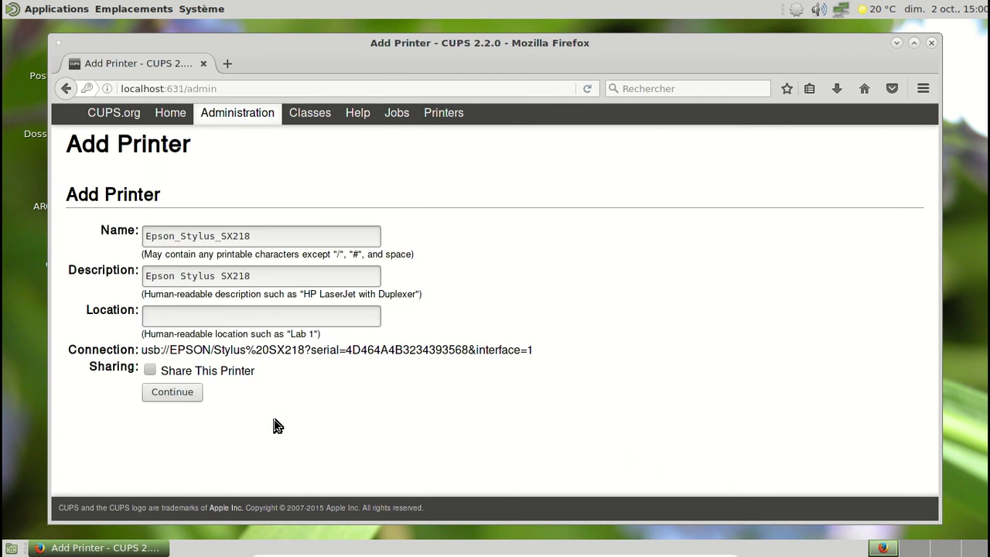
pyautogui.click(179, 393)
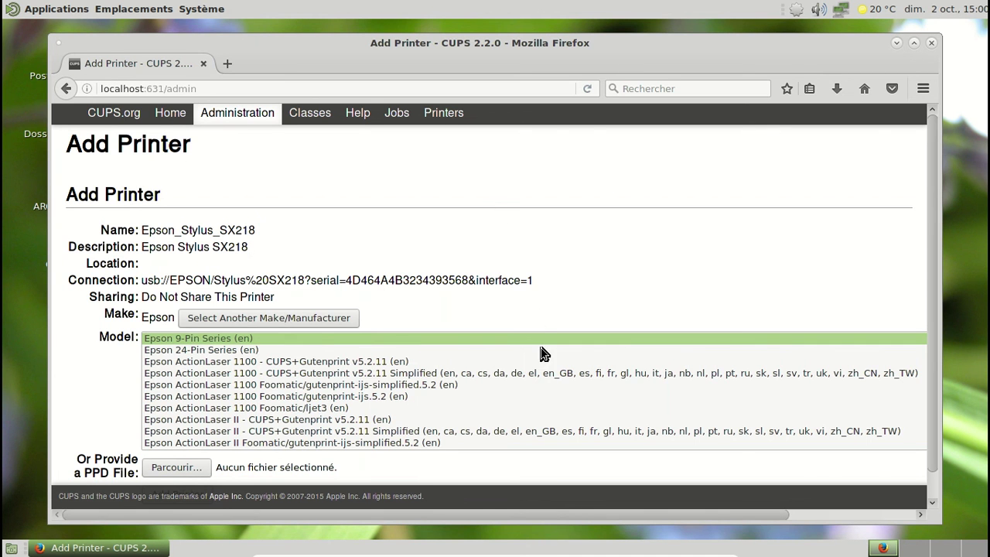
pyautogui.scroll(-3, 544, 353)
pyautogui.scroll(-20, 543, 353)
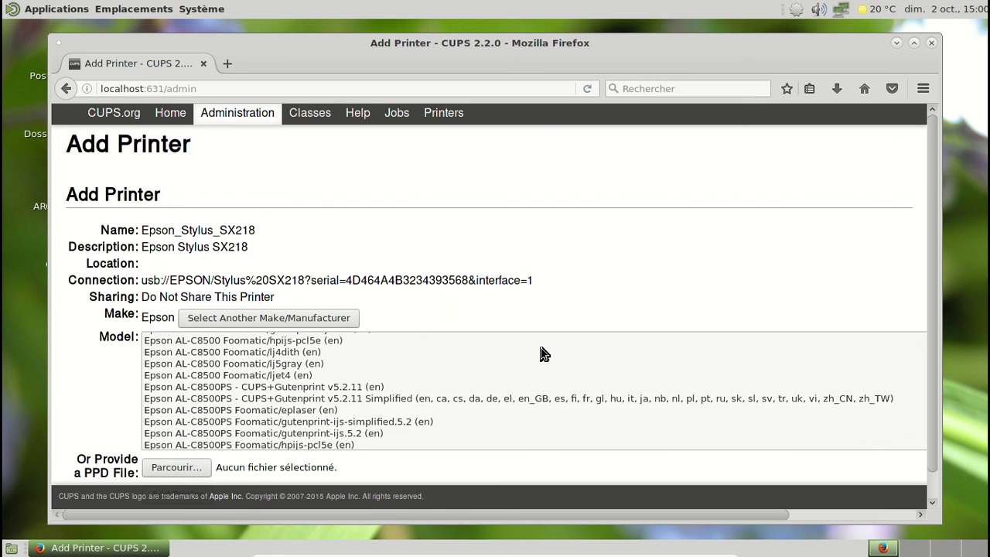
# Choose the Epson Stylus SX215 CUPS+Gutenprint v5.2.11 Simplified driver and add the printer
pyautogui.click(313, 396)
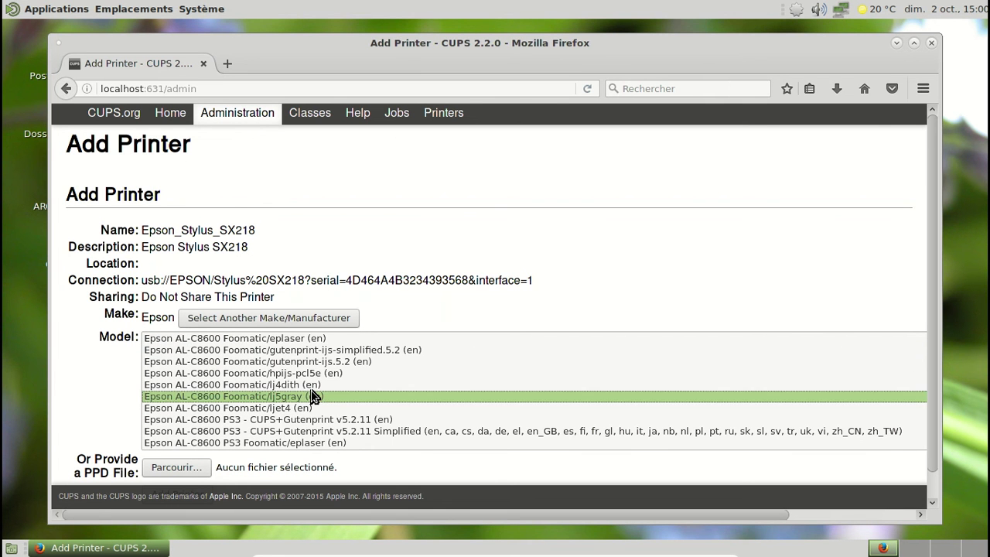
pyautogui.press('Down')
pyautogui.press('Down')
pyautogui.press('Down')
pyautogui.press('Down')
pyautogui.press('Down')
pyautogui.press('Down')
pyautogui.press('Down')
pyautogui.press('Down')
pyautogui.press('Down')
pyautogui.press('Down')
pyautogui.press('Down')
pyautogui.press('Down')
pyautogui.press('Down')
pyautogui.press('Down')
pyautogui.press('Down')
pyautogui.press('Down')
pyautogui.press('Down')
pyautogui.press('Down')
pyautogui.press('Down')
pyautogui.press('Down')
pyautogui.press('Down')
pyautogui.press('Down')
pyautogui.press('Down')
pyautogui.press('Down')
pyautogui.press('Down')
pyautogui.press('Down')
pyautogui.press('Down')
pyautogui.press('Down')
pyautogui.press('Down')
pyautogui.press('Down')
pyautogui.press('Down')
pyautogui.press('Down')
pyautogui.press('Down')
pyautogui.press('Down')
pyautogui.press('Down')
pyautogui.press('Down')
pyautogui.press('Down')
pyautogui.press('Down')
pyautogui.press('Down')
pyautogui.press('Down')
pyautogui.press('Down')
pyautogui.press('Down')
pyautogui.press('Down')
pyautogui.press('Down')
pyautogui.press('Down')
pyautogui.press('Down')
pyautogui.press('Down')
pyautogui.press('Down')
pyautogui.press('Down')
pyautogui.press('Down')
pyautogui.press('Down')
pyautogui.press('Down')
pyautogui.press('Down')
pyautogui.press('Down')
pyautogui.press('Down')
pyautogui.press('Down')
pyautogui.press('Down')
pyautogui.press('Down')
pyautogui.press('Down')
pyautogui.press('Down')
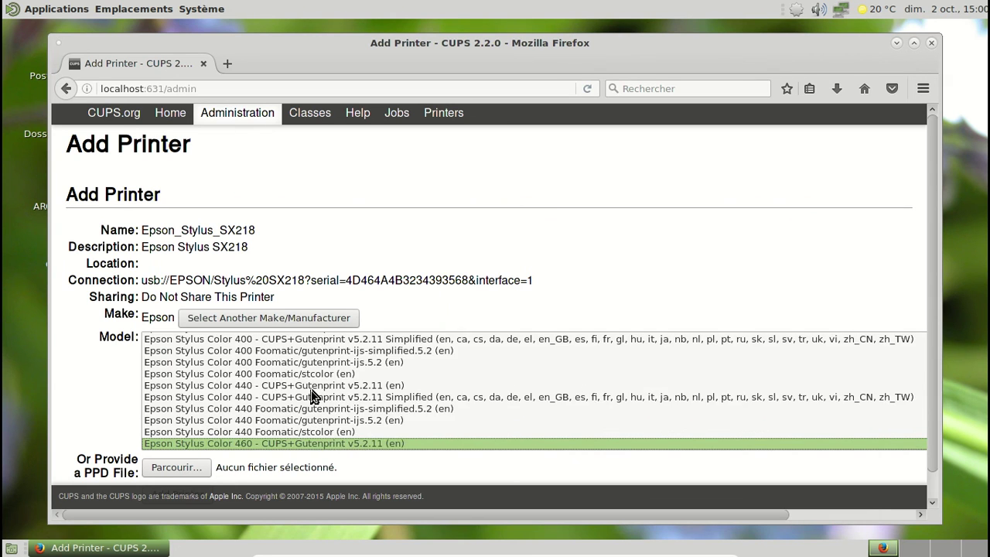
pyautogui.press('Down')
pyautogui.press('Down')
pyautogui.press('Down')
pyautogui.press('Down')
pyautogui.press('Down')
pyautogui.press('Down')
pyautogui.press('Down')
pyautogui.press('Down')
pyautogui.press('Down')
pyautogui.press('Down')
pyautogui.press('Down')
pyautogui.press('Down')
pyautogui.press('Down')
pyautogui.press('Down')
pyautogui.press('Down')
pyautogui.press('Down')
pyautogui.press('Down')
pyautogui.press('Down')
pyautogui.press('Down')
pyautogui.press('Down')
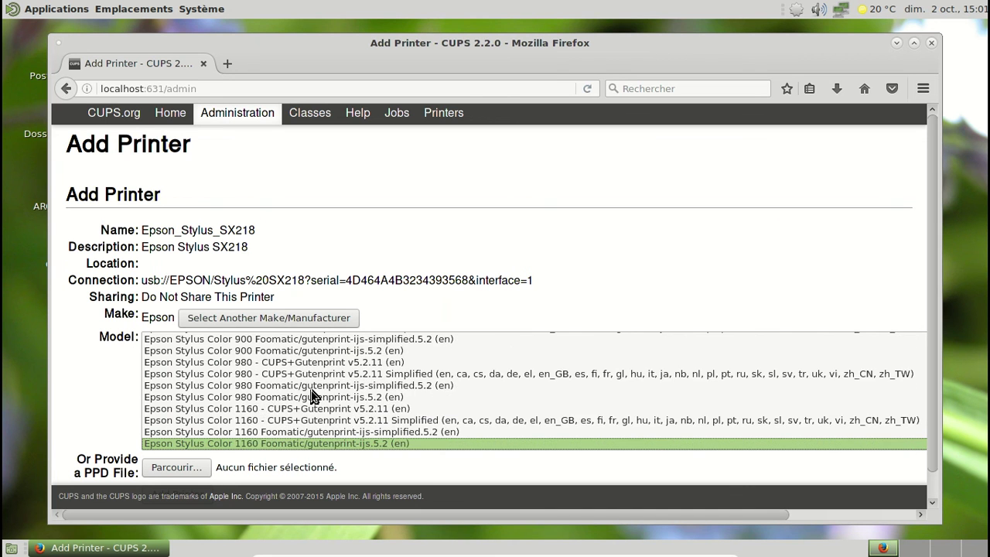
pyautogui.press('Down')
pyautogui.press('Down')
pyautogui.press('Down')
pyautogui.press('Down')
pyautogui.press('Down')
pyautogui.press('Down')
pyautogui.press('Down')
pyautogui.press('Down')
pyautogui.press('Down')
pyautogui.press('Down')
pyautogui.press('Down')
pyautogui.press('Down')
pyautogui.press('Down')
pyautogui.press('Down')
pyautogui.press('Down')
pyautogui.press('Down')
pyautogui.press('Down')
pyautogui.press('Down')
pyautogui.press('Down')
pyautogui.press('Down')
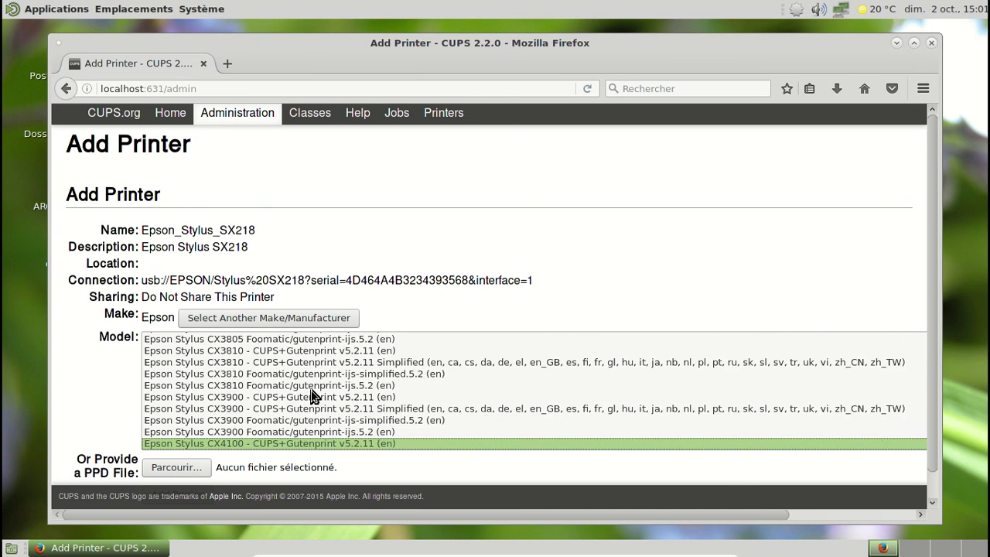
pyautogui.press('Down')
pyautogui.press('Down')
pyautogui.press('Down')
pyautogui.press('Down')
pyautogui.press('Down')
pyautogui.press('Down')
pyautogui.press('Down')
pyautogui.press('Down')
pyautogui.press('Down')
pyautogui.press('Down')
pyautogui.press('Down')
pyautogui.press('Down')
pyautogui.press('Down')
pyautogui.press('Down')
pyautogui.press('Down')
pyautogui.press('Down')
pyautogui.press('Down')
pyautogui.press('Down')
pyautogui.press('Down')
pyautogui.press('Down')
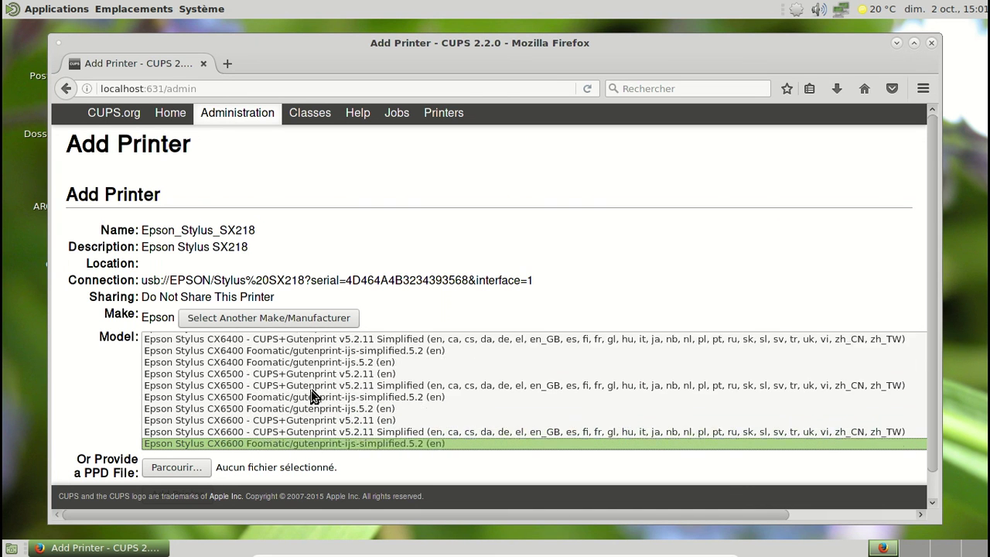
pyautogui.press('Down')
pyautogui.press('Down')
pyautogui.press('Down')
pyautogui.press('Down')
pyautogui.press('Down')
pyautogui.press('Down')
pyautogui.press('Down')
pyautogui.press('Down')
pyautogui.press('Down')
pyautogui.press('Down')
pyautogui.press('Down')
pyautogui.press('Down')
pyautogui.press('Down')
pyautogui.press('Down')
pyautogui.press('Down')
pyautogui.press('Down')
pyautogui.press('Down')
pyautogui.press('Down')
pyautogui.press('Down')
pyautogui.press('Down')
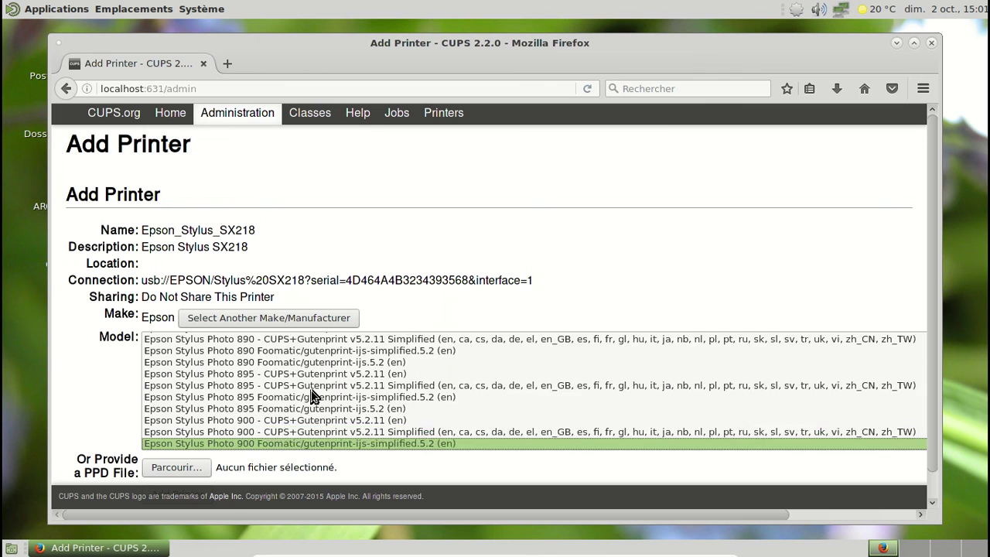
pyautogui.press('Down')
pyautogui.press('Down')
pyautogui.press('Down')
pyautogui.press('Down')
pyautogui.press('Down')
pyautogui.press('Down')
pyautogui.press('Down')
pyautogui.press('Down')
pyautogui.press('Down')
pyautogui.press('Down')
pyautogui.press('Down')
pyautogui.press('Down')
pyautogui.press('Down')
pyautogui.press('Down')
pyautogui.press('Down')
pyautogui.press('Down')
pyautogui.press('Down')
pyautogui.press('Down')
pyautogui.press('Down')
pyautogui.press('Down')
pyautogui.press('Down')
pyautogui.press('Down')
pyautogui.press('Down')
pyautogui.press('Down')
pyautogui.press('Down')
pyautogui.press('Down')
pyautogui.press('Down')
pyautogui.press('Down')
pyautogui.press('Down')
pyautogui.press('Down')
pyautogui.press('Down')
pyautogui.press('Down')
pyautogui.press('Down')
pyautogui.press('Down')
pyautogui.press('Down')
pyautogui.press('Down')
pyautogui.press('Down')
pyautogui.press('Down')
pyautogui.press('Down')
pyautogui.press('Down')
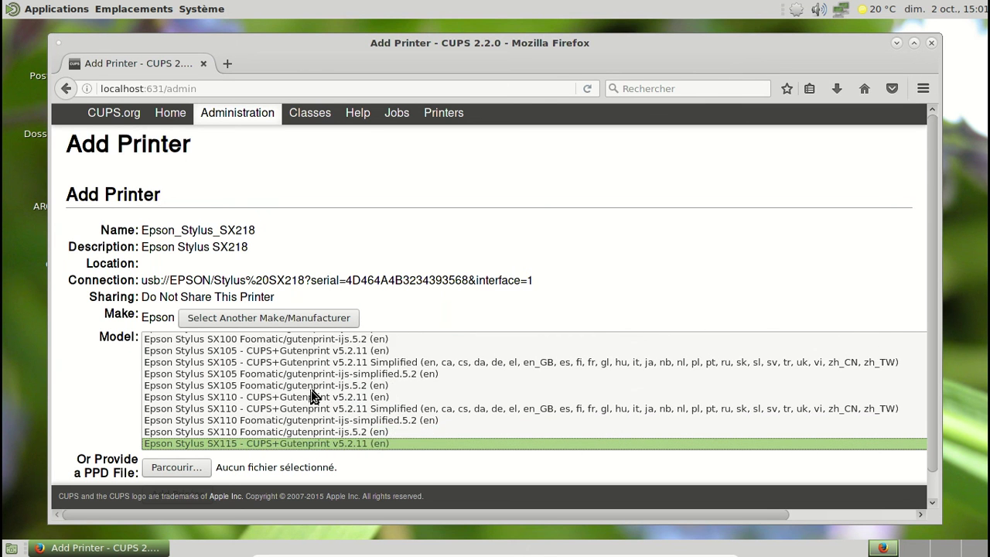
pyautogui.press('Up')
pyautogui.press('Up')
pyautogui.press('Up')
pyautogui.press('Up')
pyautogui.press('Up')
pyautogui.press('Up')
pyautogui.press('Up')
pyautogui.press('Up')
pyautogui.press('Up')
pyautogui.press('Up')
pyautogui.press('Up')
pyautogui.press('Up')
pyautogui.press('Up')
pyautogui.press('Up')
pyautogui.press('Up')
pyautogui.press('Up')
pyautogui.press('Up')
pyautogui.press('Up')
pyautogui.press('Up')
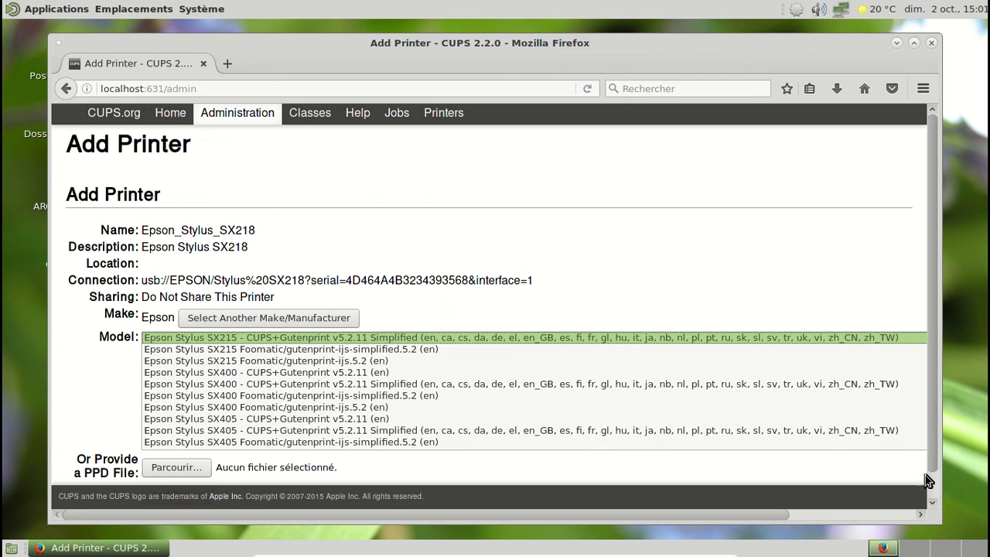
pyautogui.moveTo(929, 429); pyautogui.dragTo(928, 502)
pyautogui.click(203, 467)
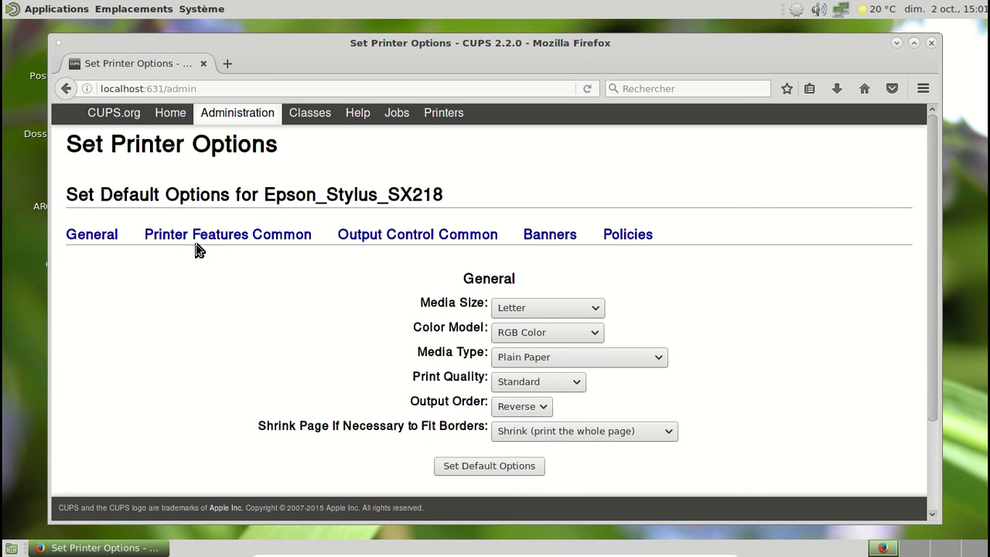
# Save the Epson_Stylus_SX218 default options and open its printer page
pyautogui.click(504, 471)
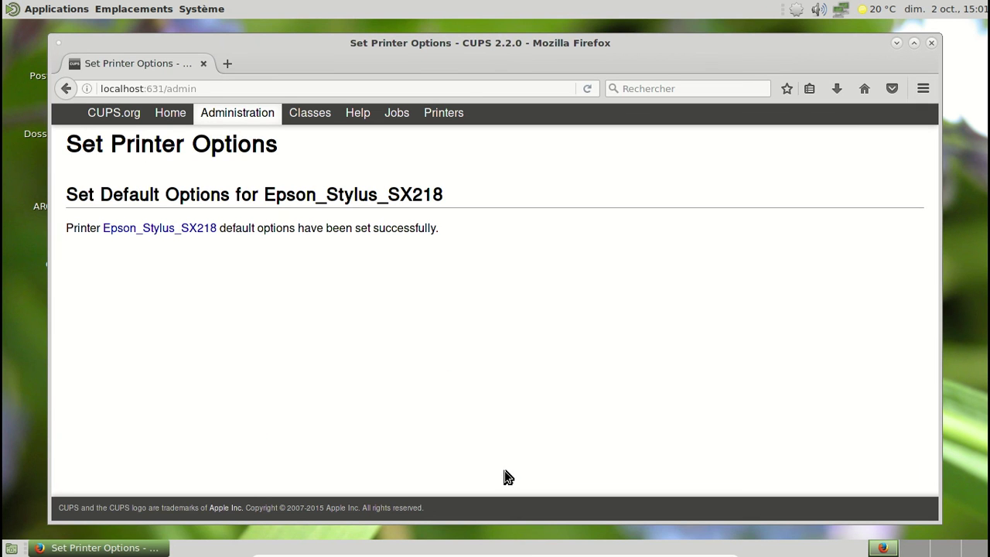
pyautogui.click(180, 232)
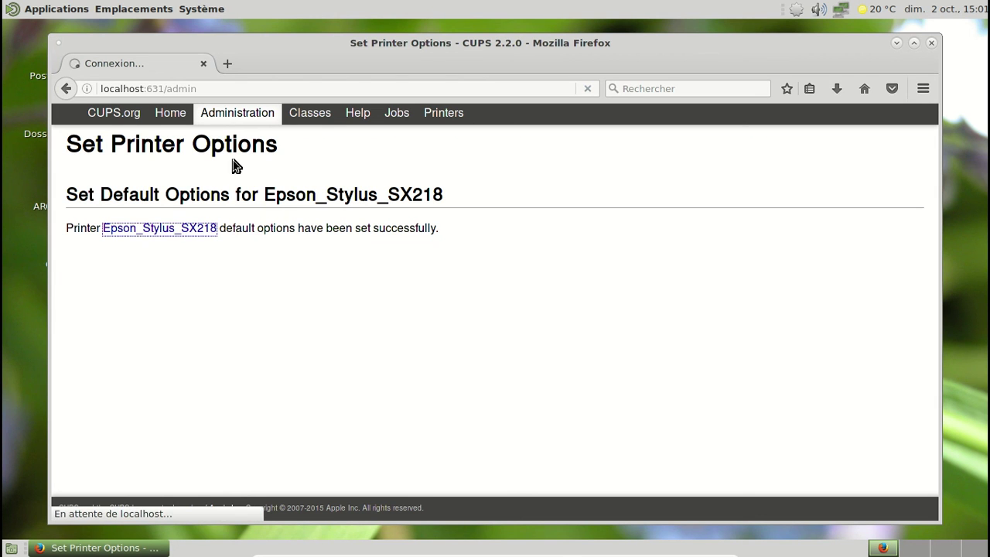
pyautogui.click(201, 8)
# In Configuration de l'impression, make Epson Stylus SX218 the system-wide default printer
pyautogui.moveTo(202, 37)
pyautogui.moveTo(236, 51)
pyautogui.click(331, 50)
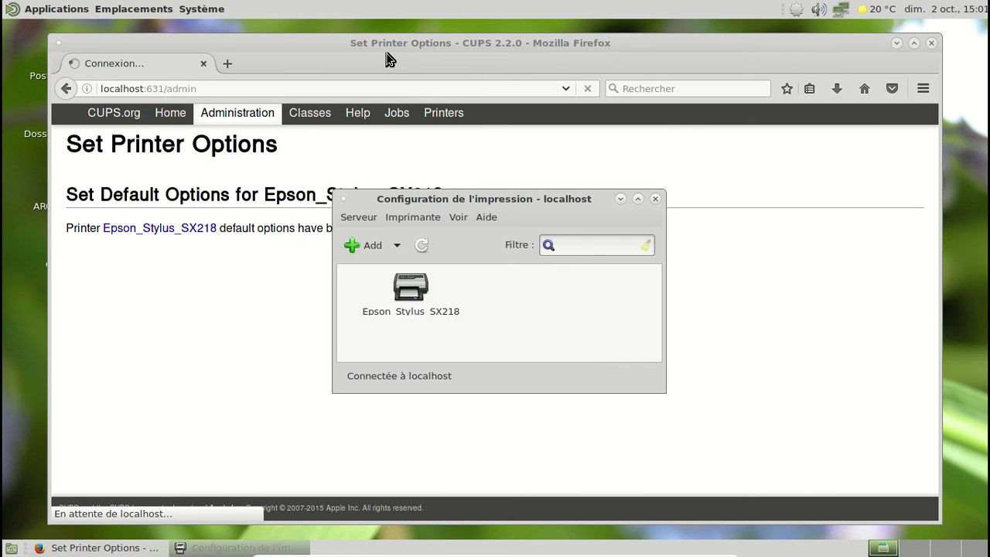
pyautogui.click(468, 293)
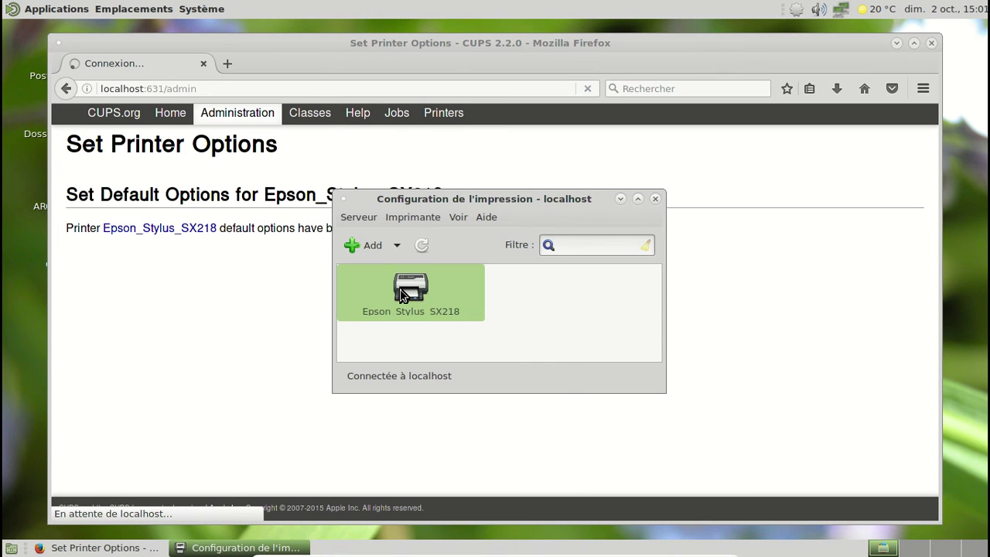
pyautogui.rightClick(402, 294)
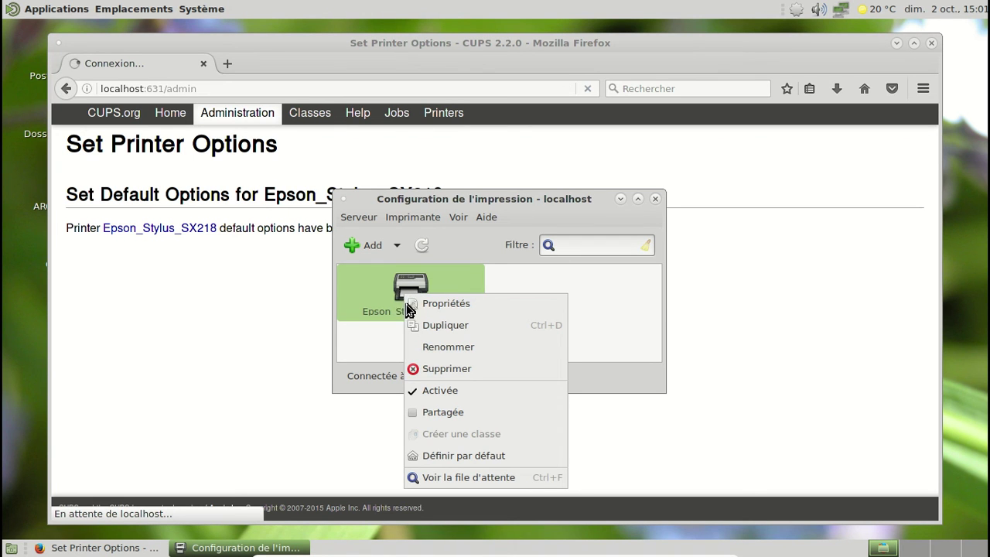
pyautogui.click(480, 456)
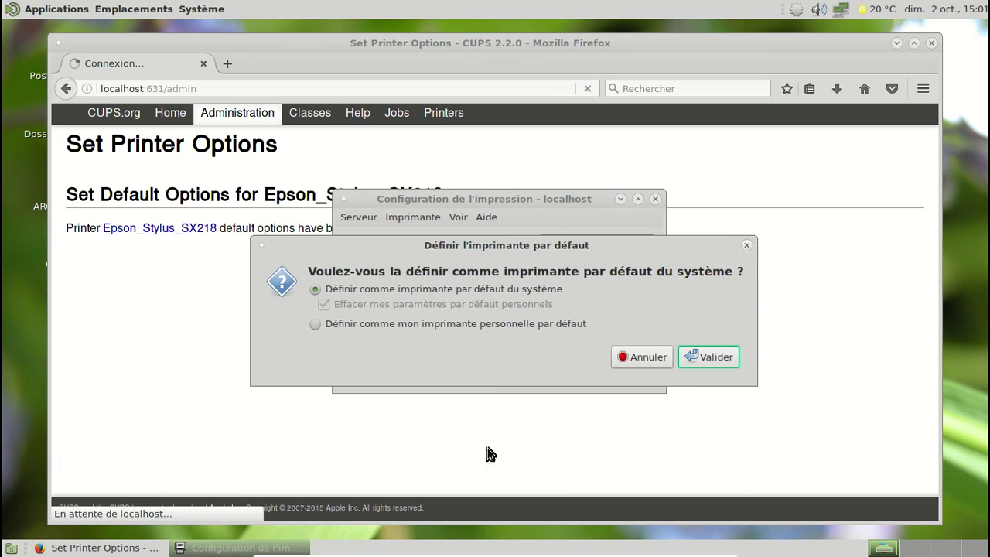
pyautogui.click(704, 360)
# Authenticate with the administrator credentials to confirm, then close the printer configuration window
pyautogui.write('fred')
pyautogui.press('Tab')
pyautogui.write('********')
pyautogui.press('Return')
pyautogui.write('********')
pyautogui.press('Return')
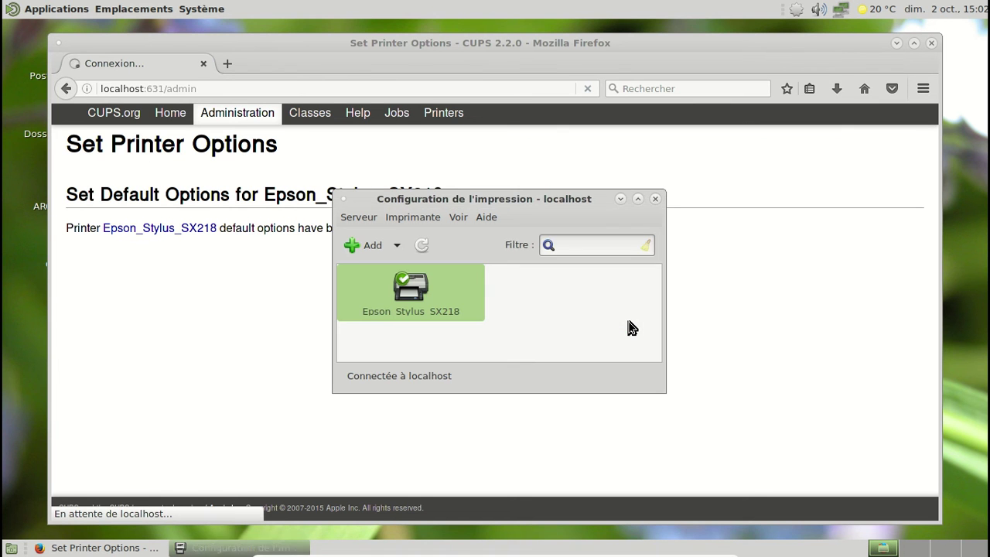
pyautogui.click(654, 198)
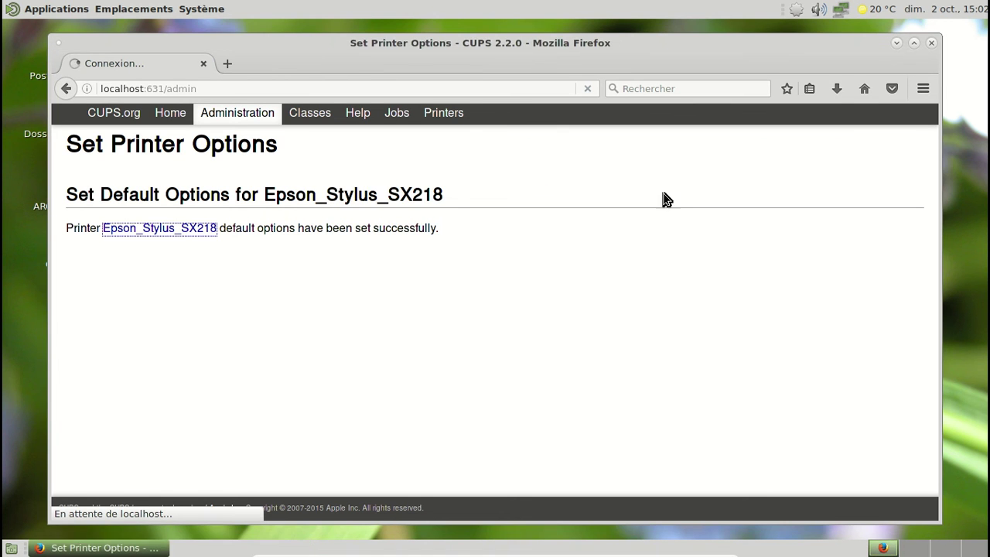
# Close Firefox and launch LibreOffice Writer from Applications > Bureautique
pyautogui.click(931, 43)
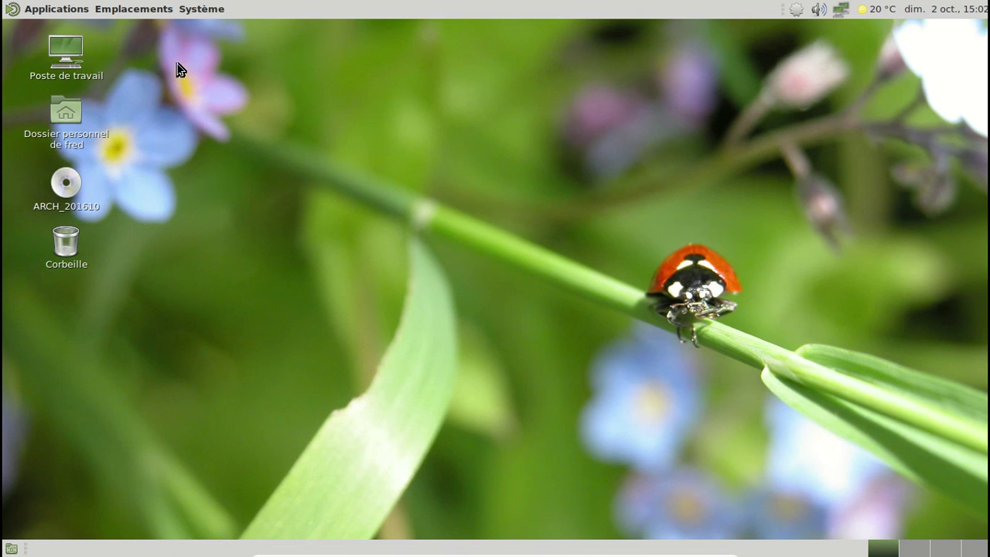
pyautogui.click(68, 10)
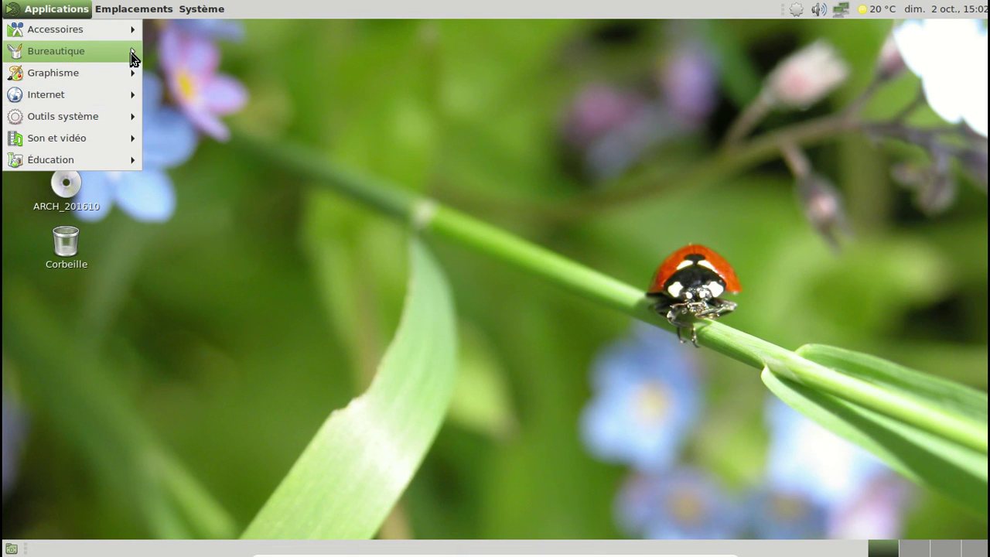
pyautogui.moveTo(130, 53)
pyautogui.click(235, 199)
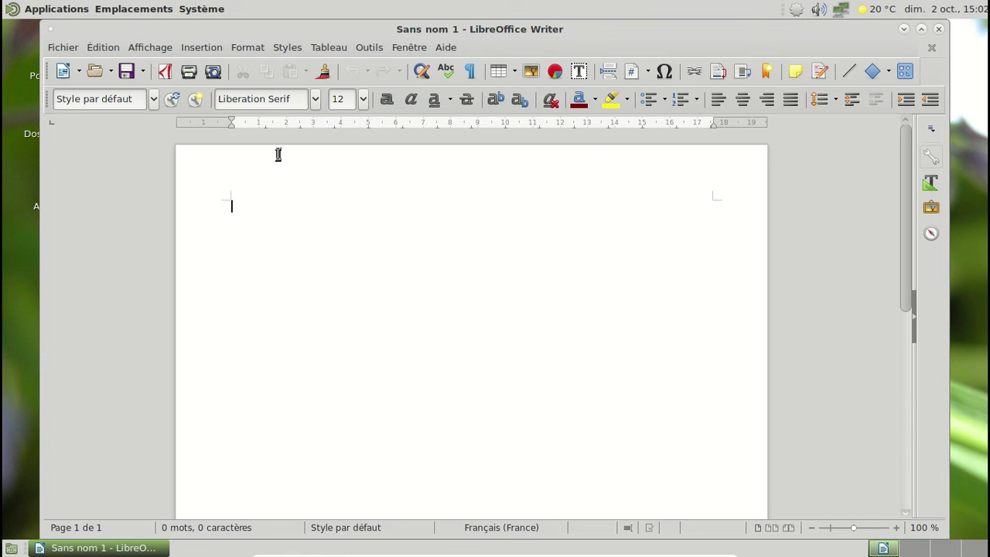
# Check the version 5.2.2.0 in Aide > À propos de LibreOffice, then close Writer
pyautogui.click(447, 49)
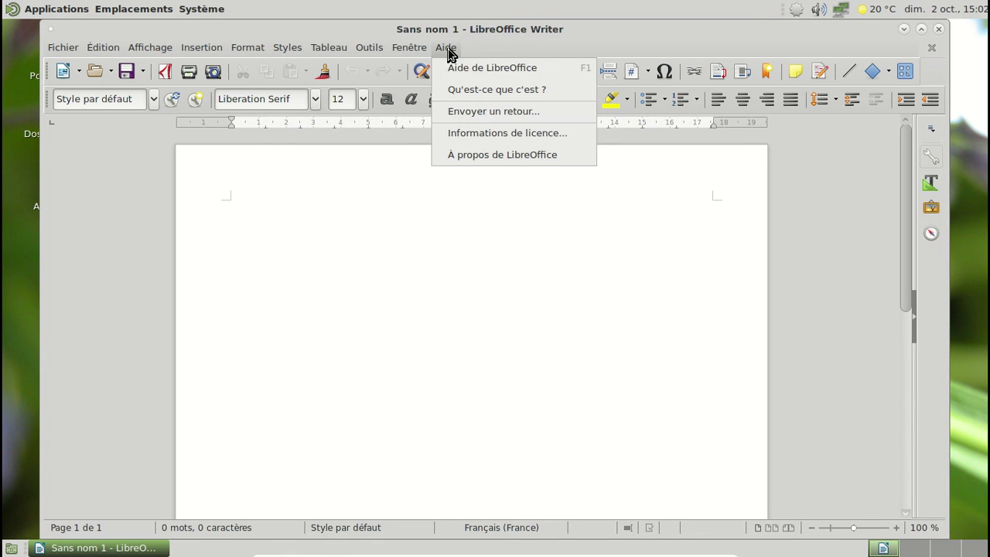
pyautogui.click(479, 157)
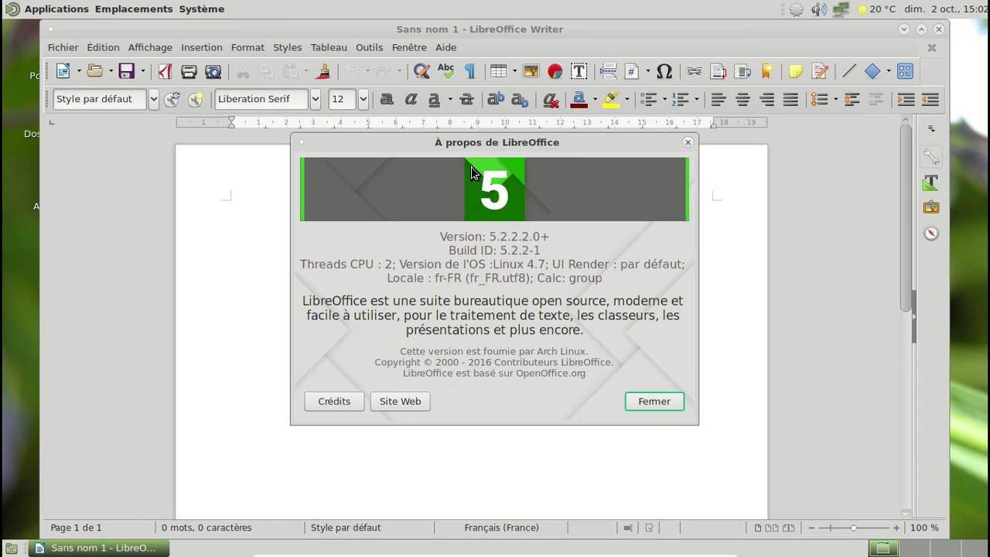
pyautogui.click(685, 141)
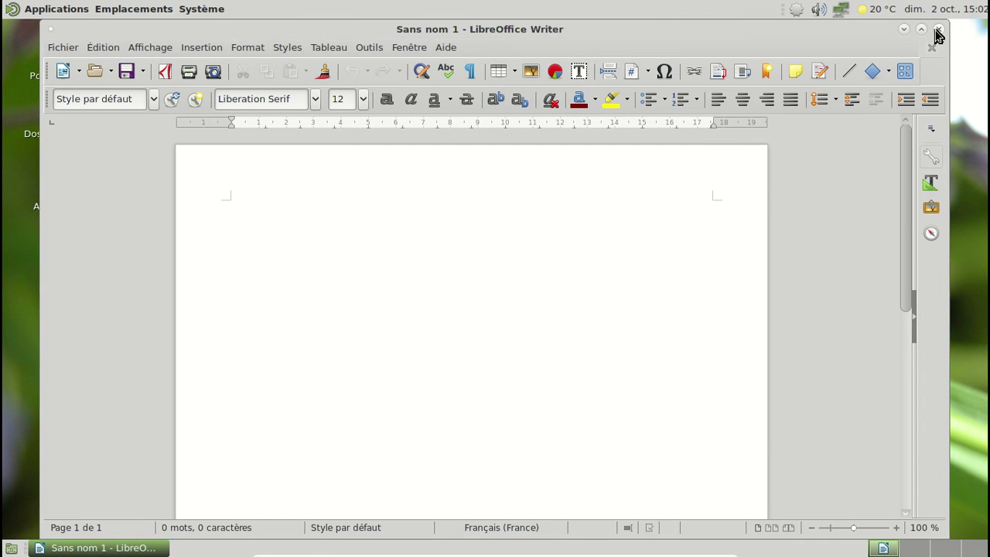
pyautogui.click(937, 28)
pyautogui.click(197, 11)
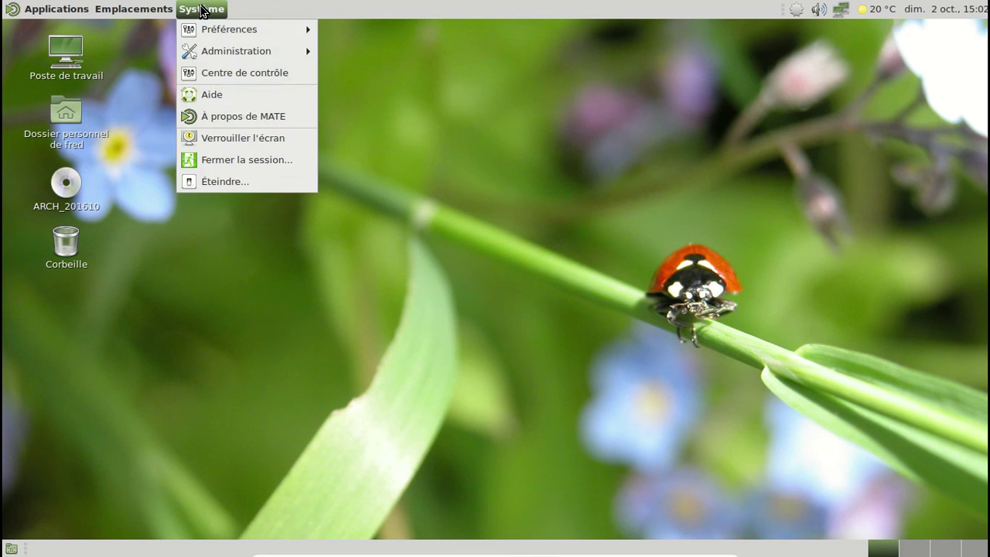
# Shut down the Arch Linux VM with Système > Éteindre and confirm with Éteindre
pyautogui.click(242, 181)
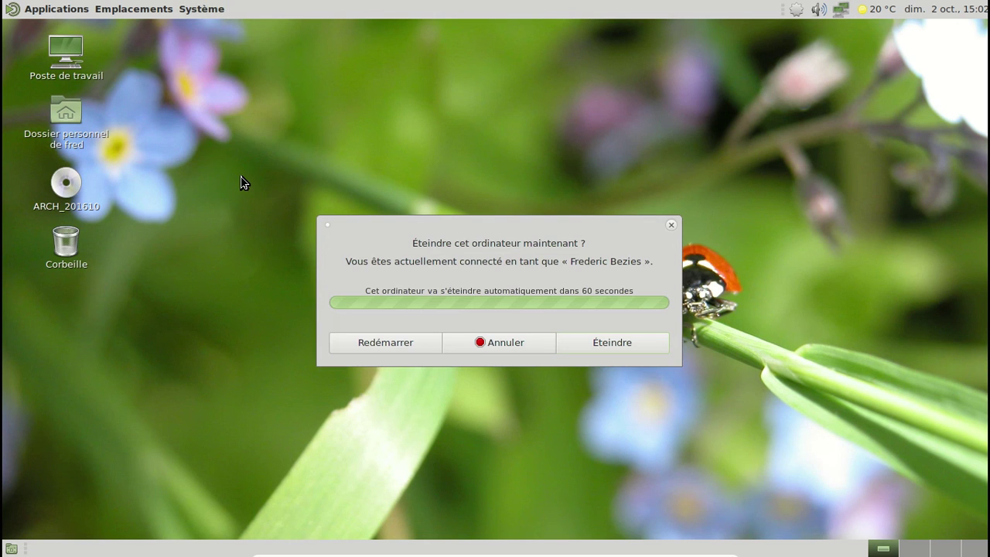
pyautogui.click(593, 351)
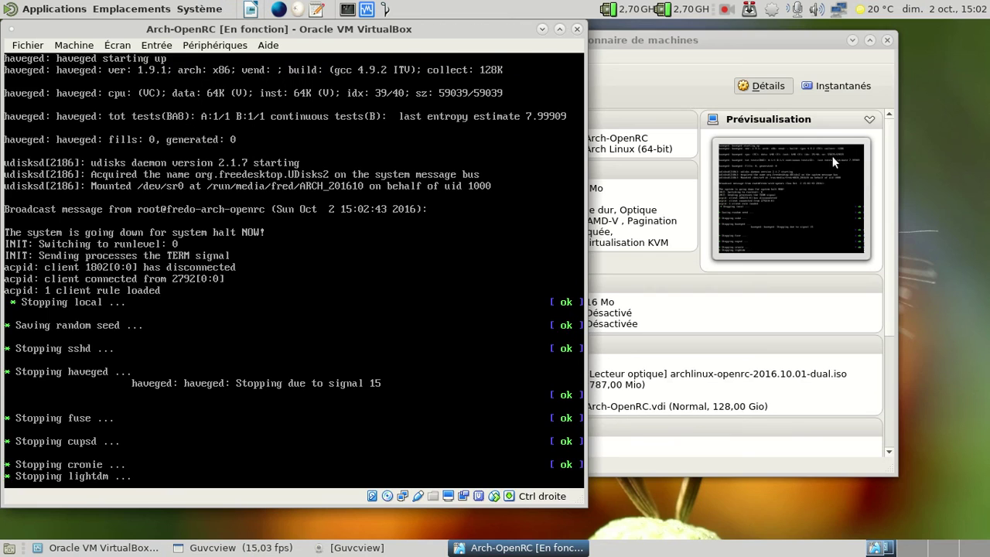
pyautogui.moveTo(396, 29); pyautogui.dragTo(706, 47)
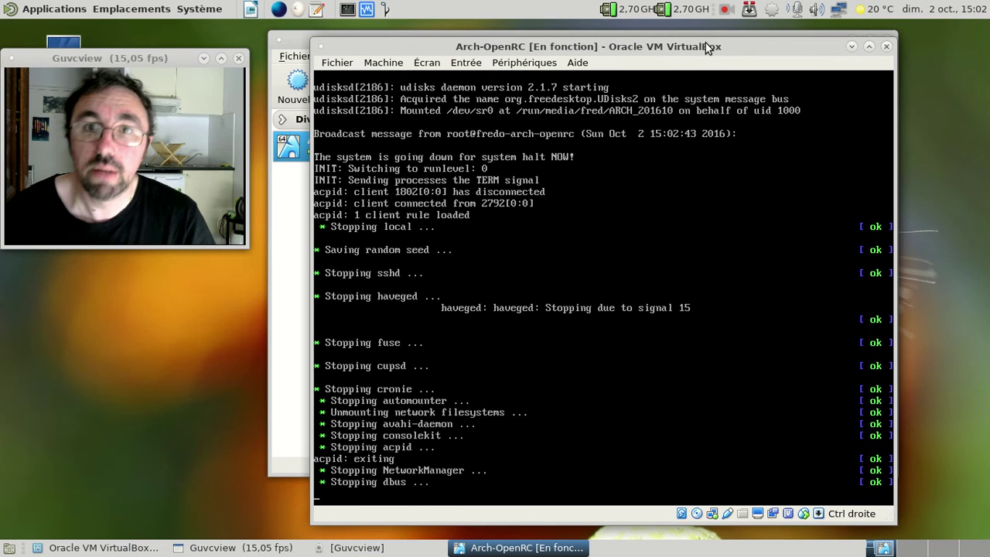